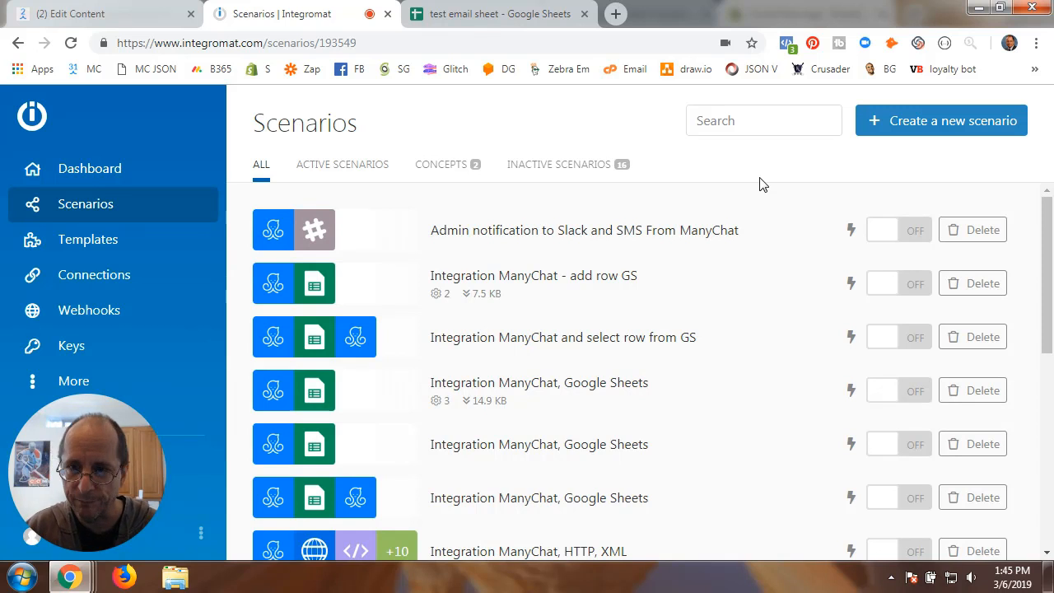
Create a new scenario with ManyChat as the service to integrate
{"action": "left_click", "coordinate": [943, 130]}
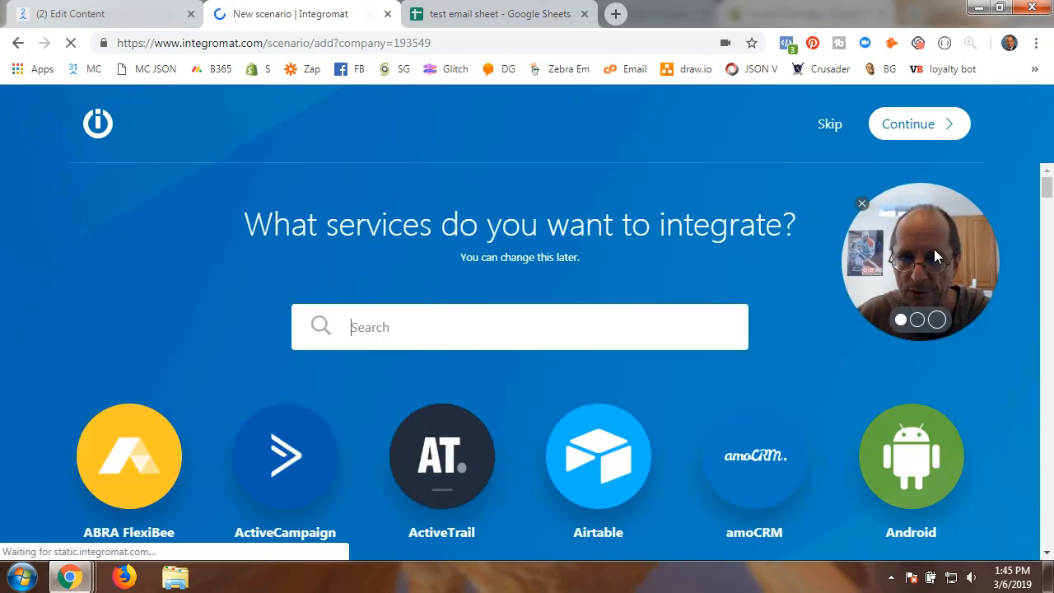
{"action": "type", "text": "man"}
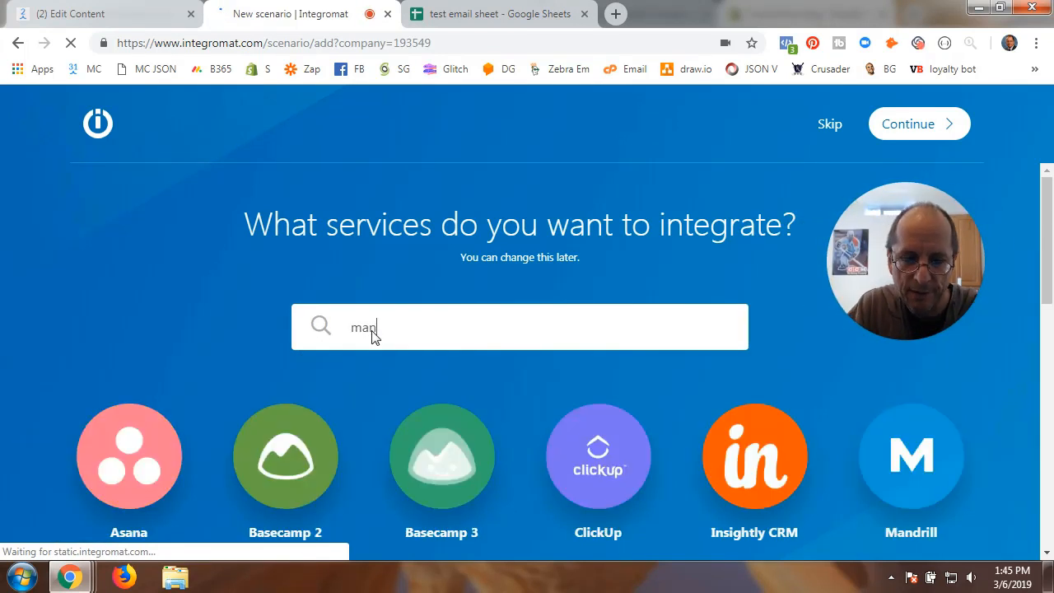
{"action": "type", "text": "y"}
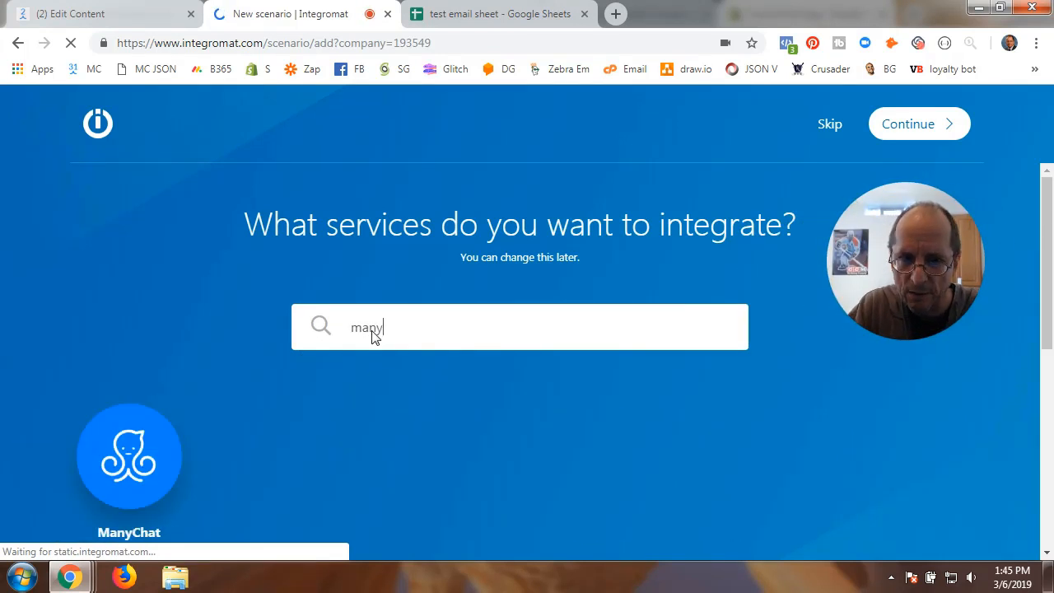
{"action": "left_click", "coordinate": [152, 444]}
{"action": "left_click", "coordinate": [912, 129]}
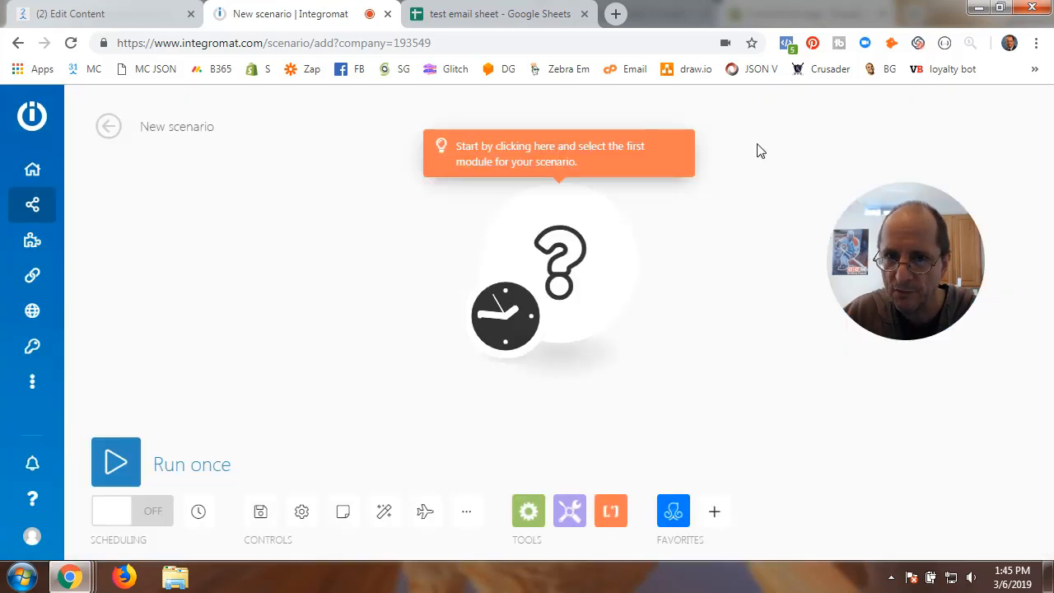
Add Google Sheets (legacy) to the scenario's favorite apps
{"action": "left_click", "coordinate": [715, 514]}
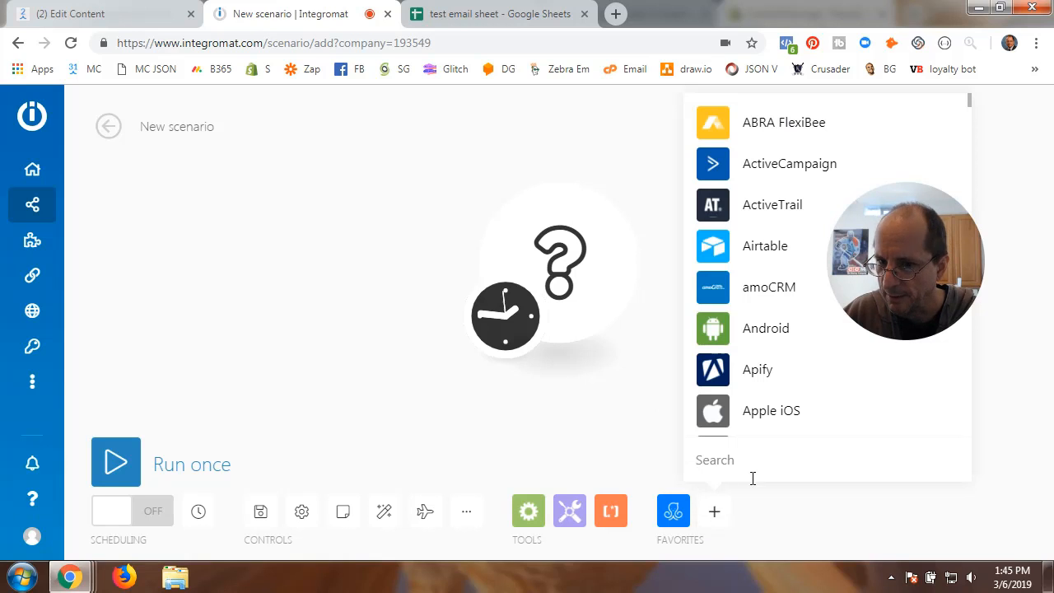
{"action": "left_click", "coordinate": [747, 463]}
{"action": "type", "text": "Googl"}
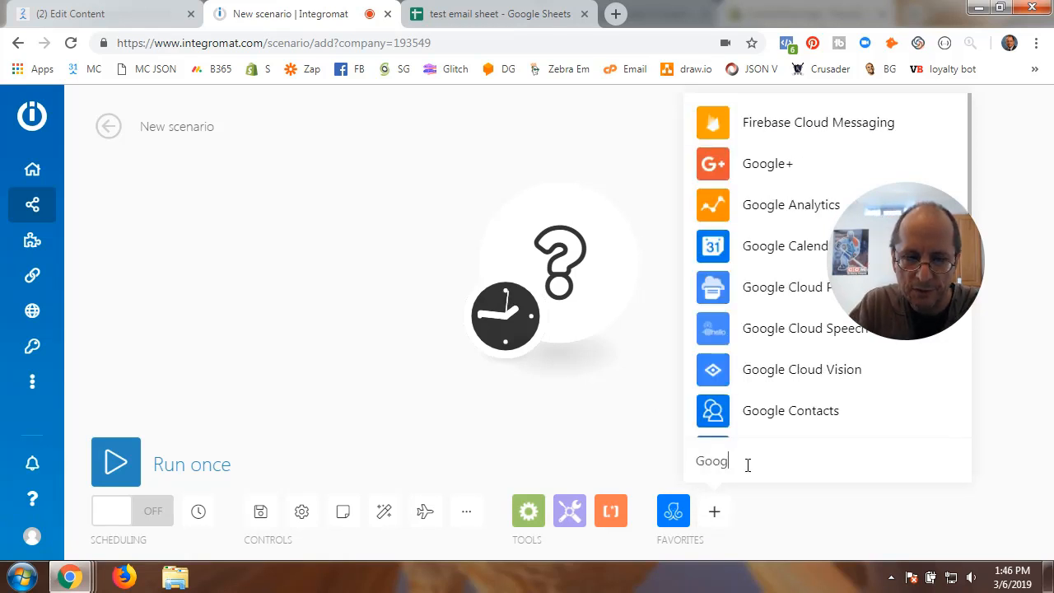
{"action": "type", "text": "e Sheets"}
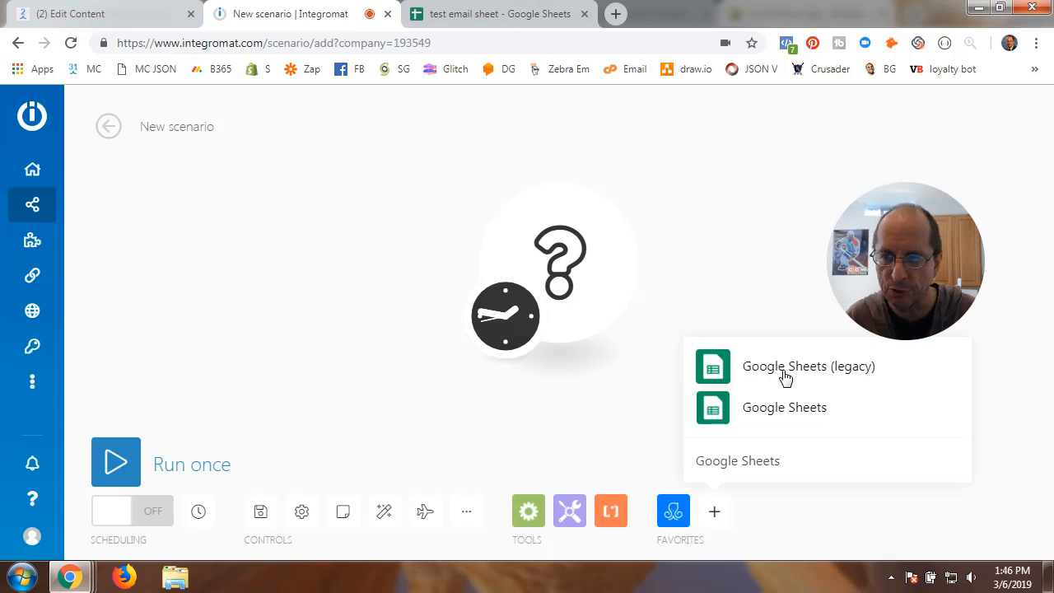
{"action": "left_click", "coordinate": [785, 370]}
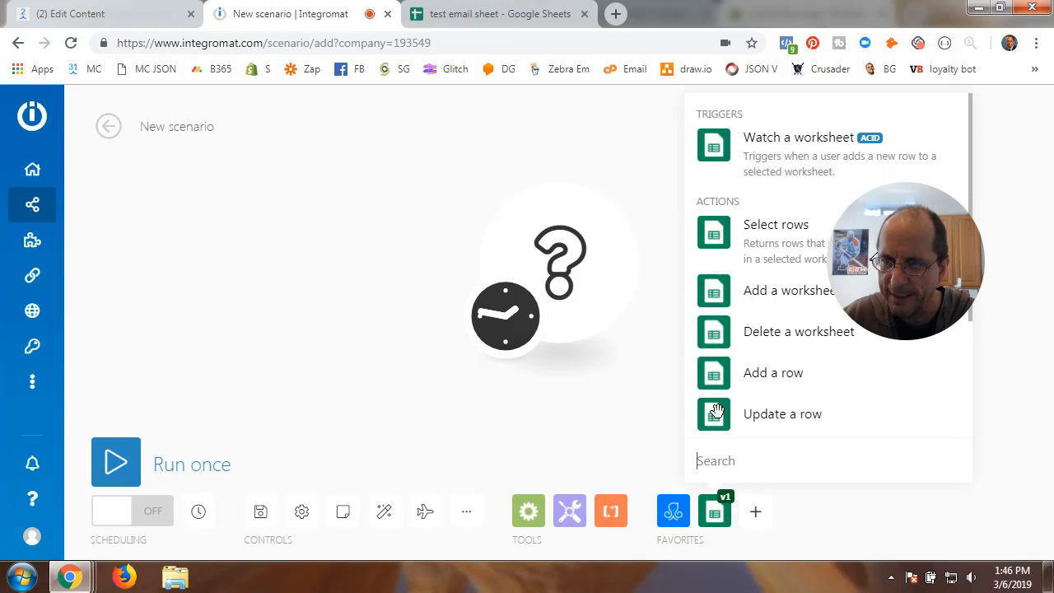
Add the current, non-legacy Google Sheets app to the scenario's favorites as well
{"action": "left_click", "coordinate": [755, 511]}
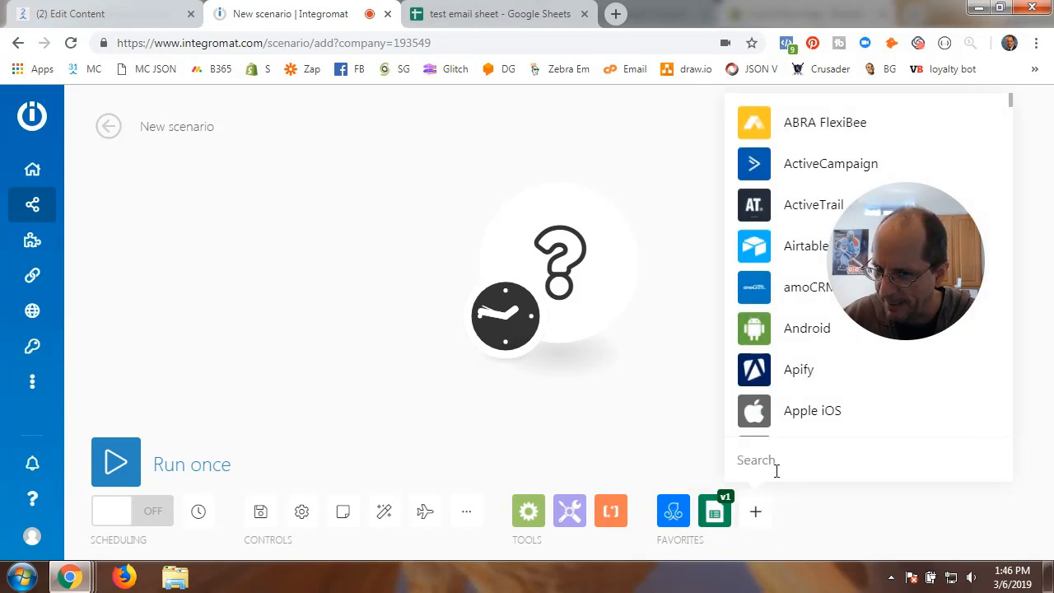
{"action": "type", "text": "Google"}
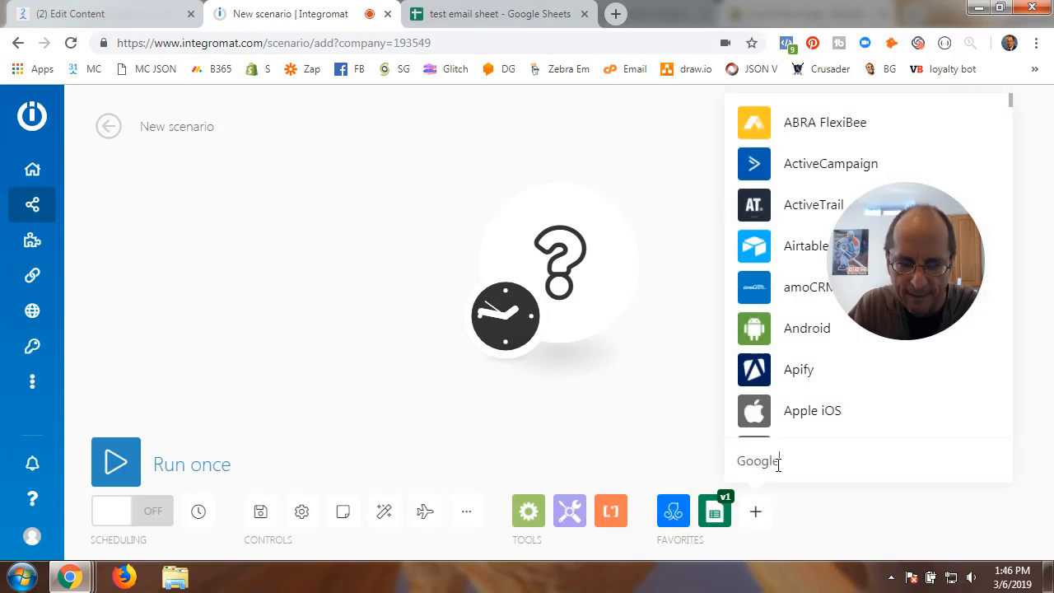
{"action": "type", "text": " Sheets"}
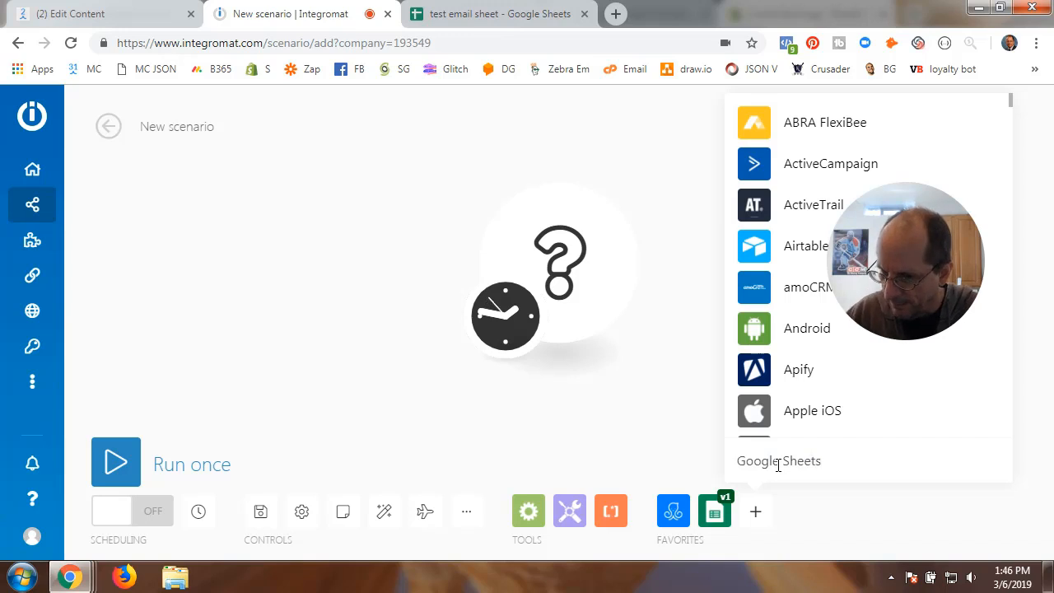
{"action": "scroll", "coordinate": [782, 328], "scroll_direction": "down", "scroll_amount": 20}
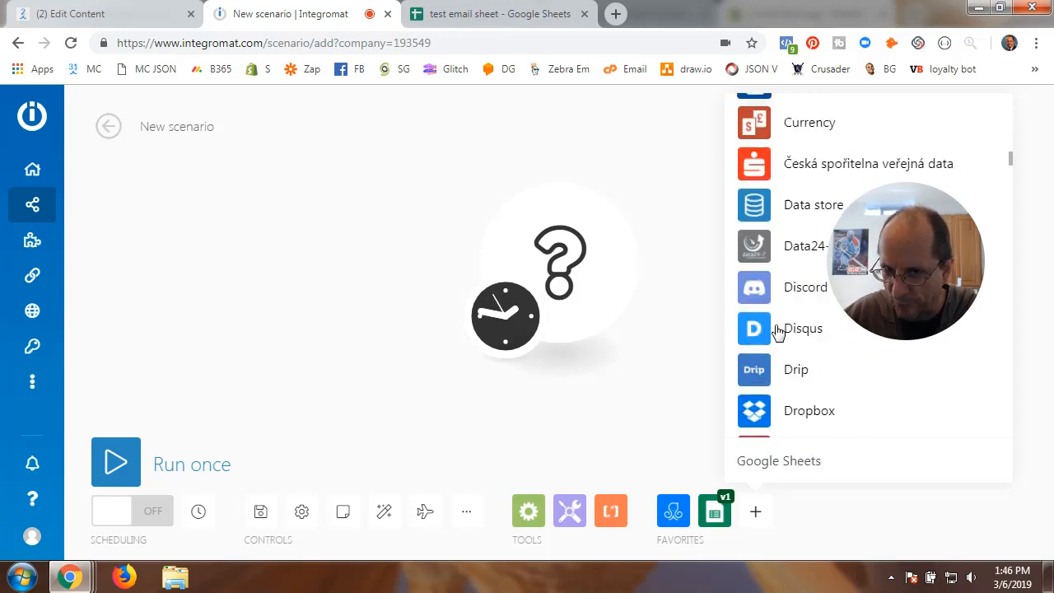
{"action": "scroll", "coordinate": [778, 331], "scroll_direction": "down", "scroll_amount": 20}
{"action": "scroll", "coordinate": [778, 331], "scroll_direction": "up", "scroll_amount": 8}
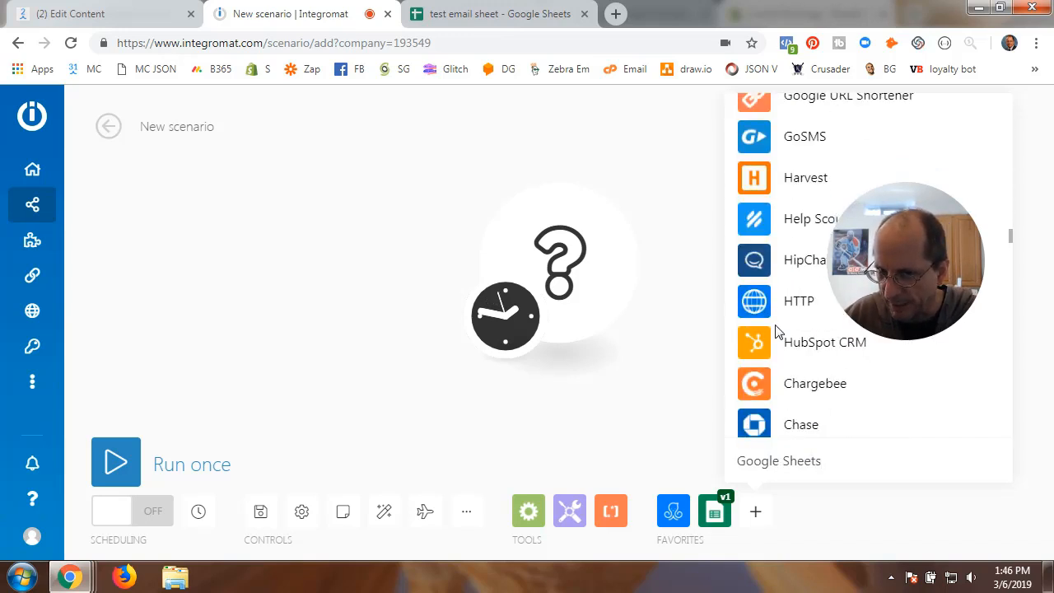
{"action": "scroll", "coordinate": [776, 329], "scroll_direction": "up", "scroll_amount": 2}
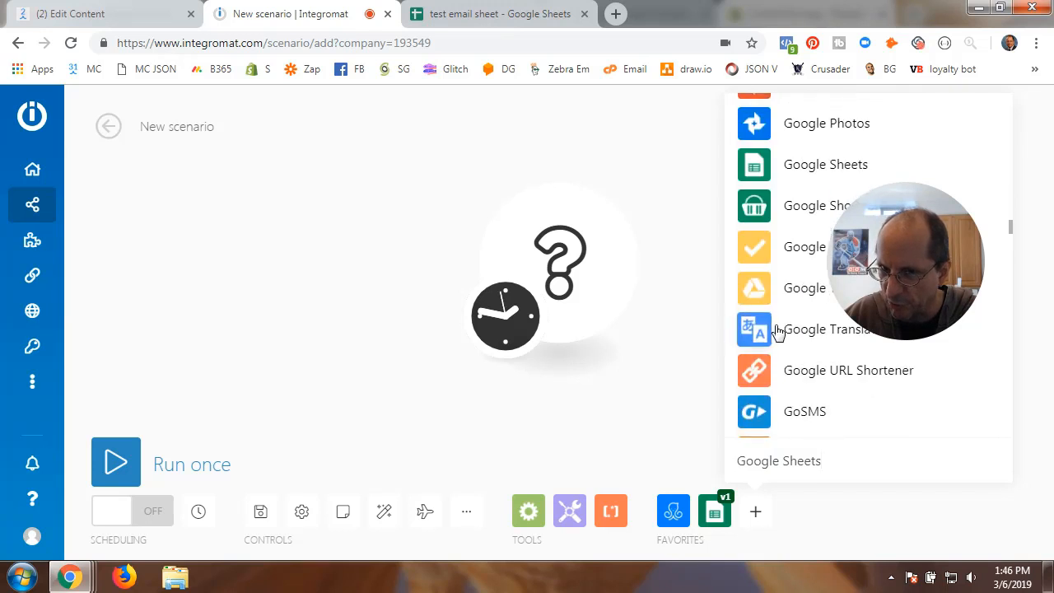
{"action": "left_click", "coordinate": [792, 168]}
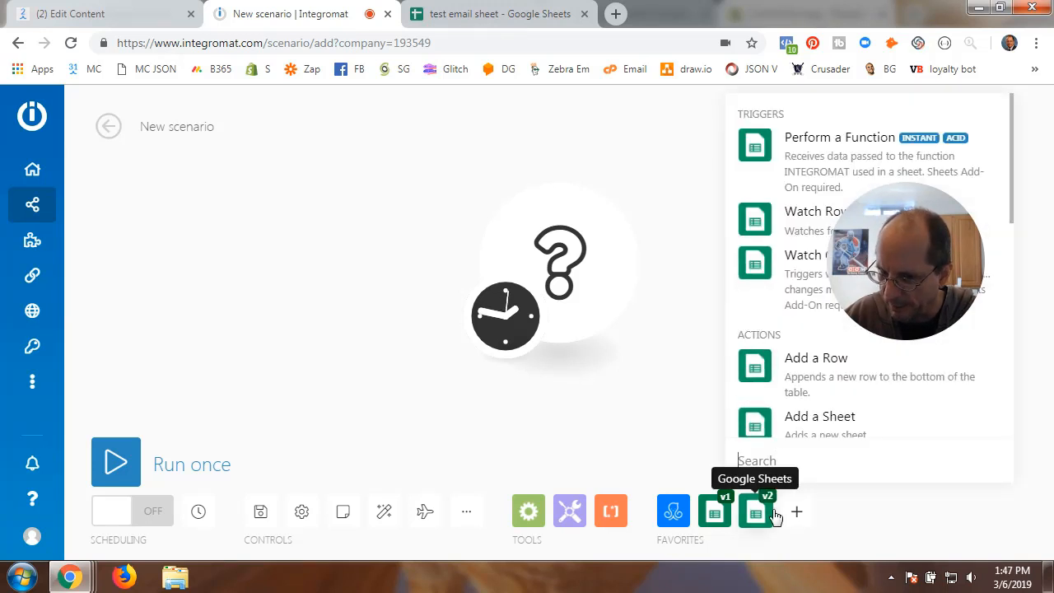
{"action": "left_click", "coordinate": [689, 421]}
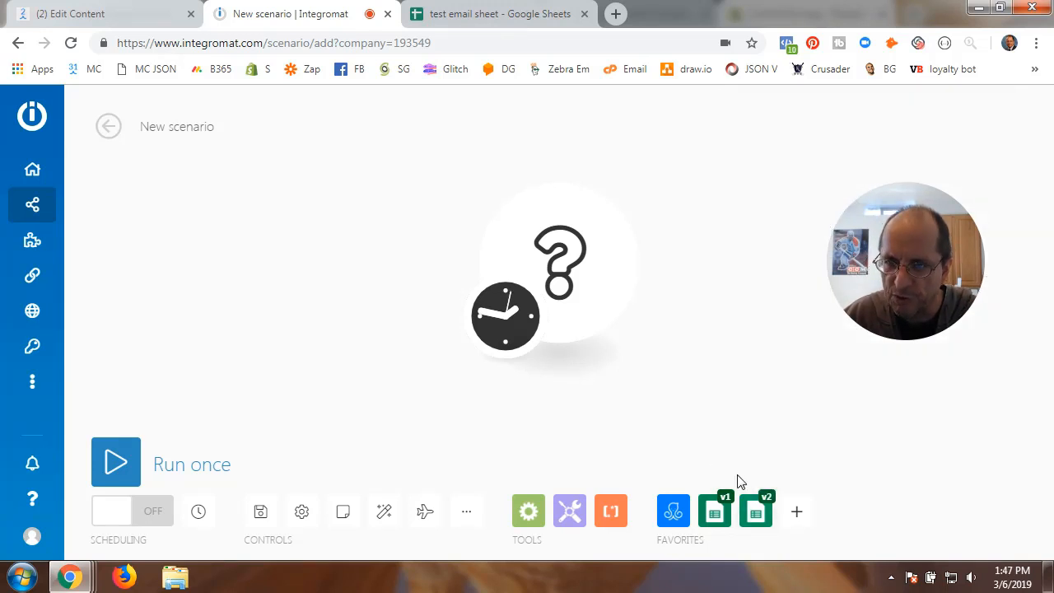
Set the scenario's first module to ManyChat's Watch incoming data trigger and move the module aside to expose its Webhook settings
{"action": "left_click", "coordinate": [566, 263]}
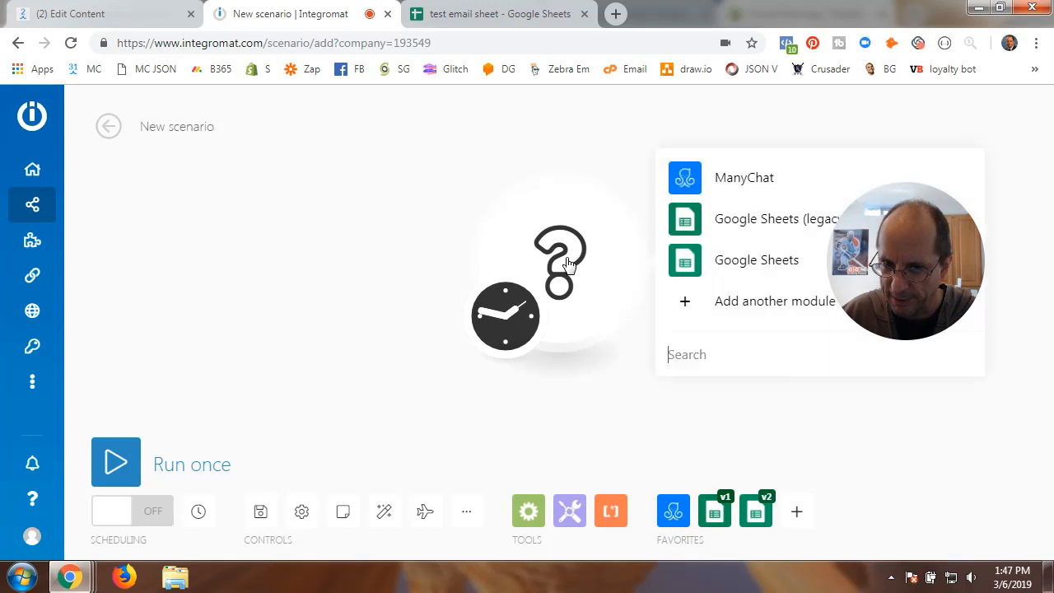
{"action": "left_click", "coordinate": [736, 184]}
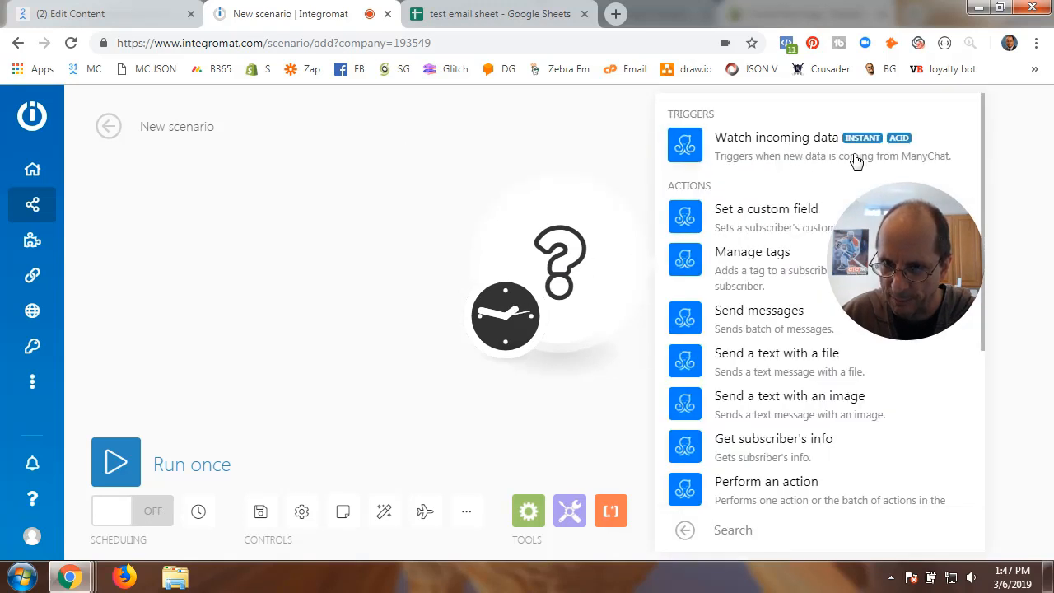
{"action": "left_click", "coordinate": [776, 155]}
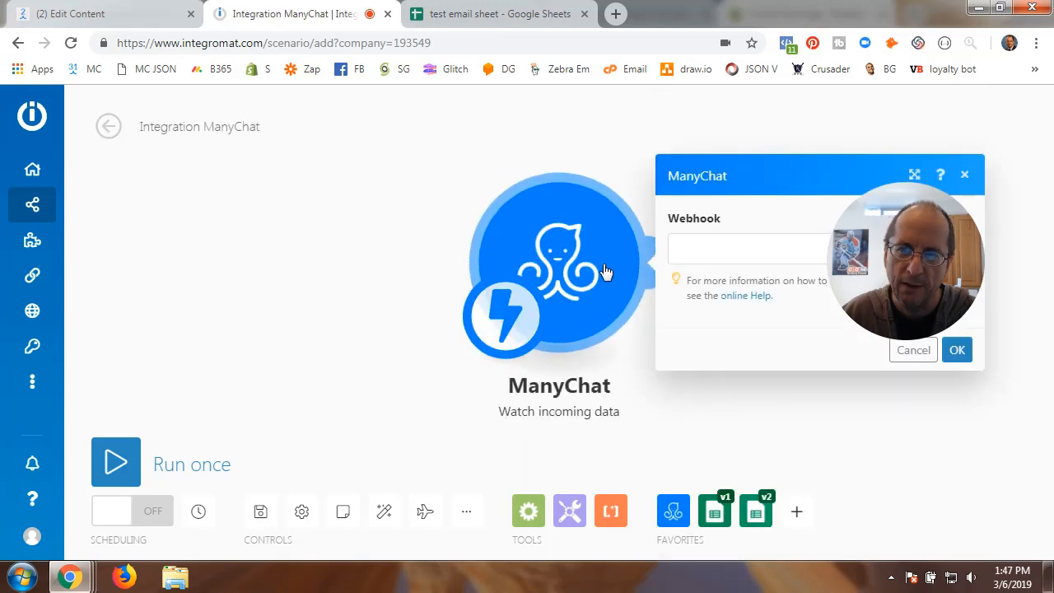
{"action": "left_click_drag", "start_coordinate": [551, 249], "coordinate": [462, 247]}
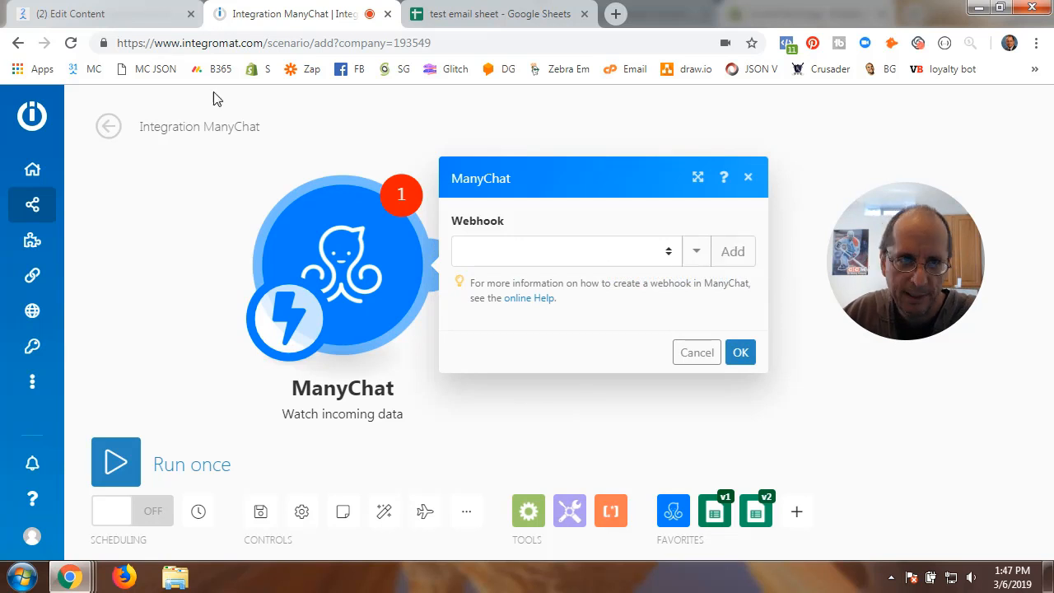
Switch to ManyChat and add a Perform Actions step with a Trigger Integromat action to the open flow
{"action": "left_click", "coordinate": [136, 15]}
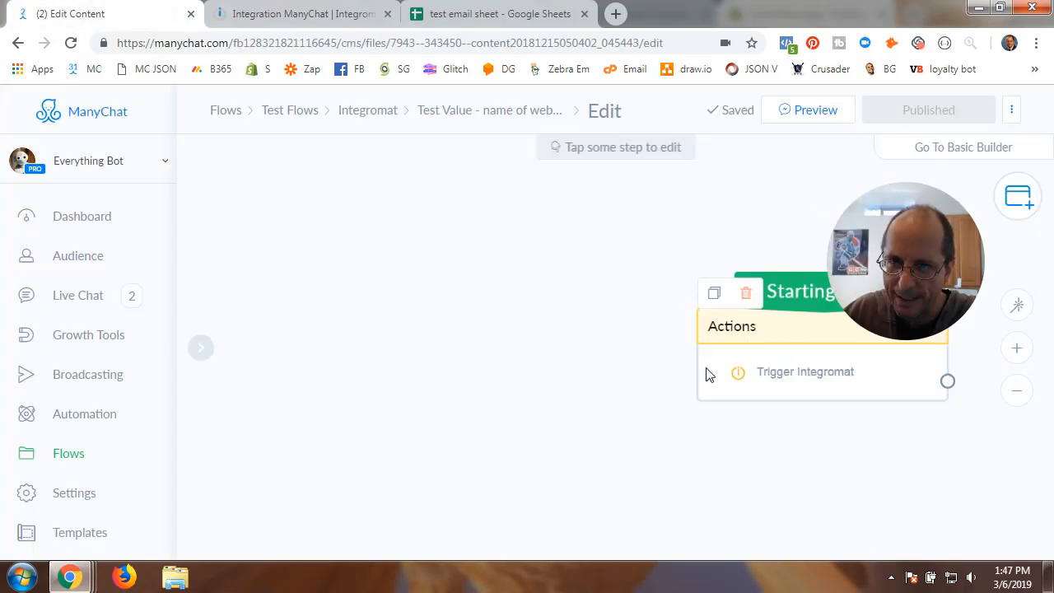
{"action": "left_click", "coordinate": [510, 255]}
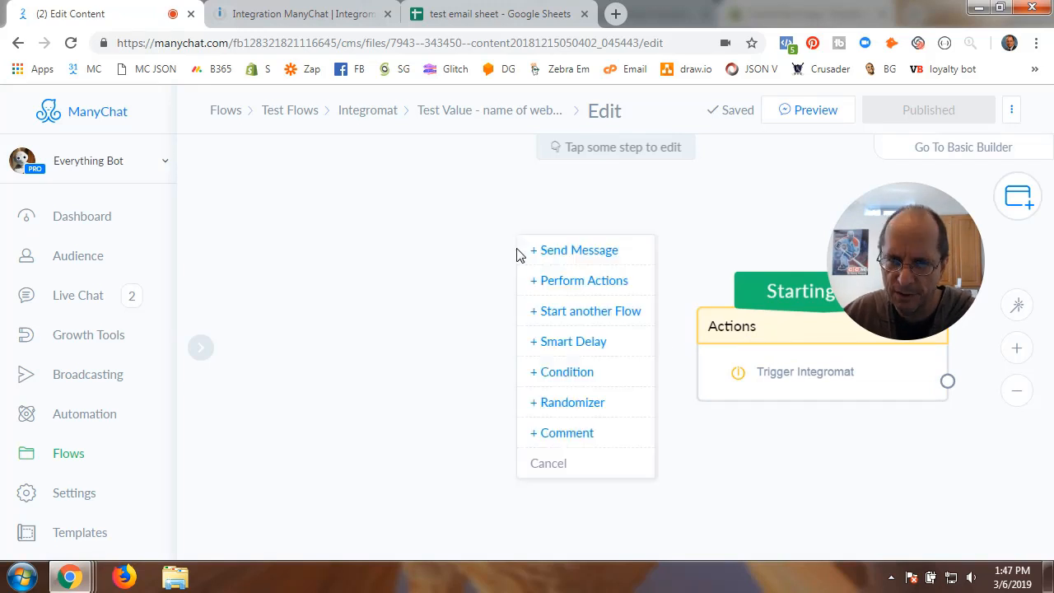
{"action": "right_click", "coordinate": [459, 248]}
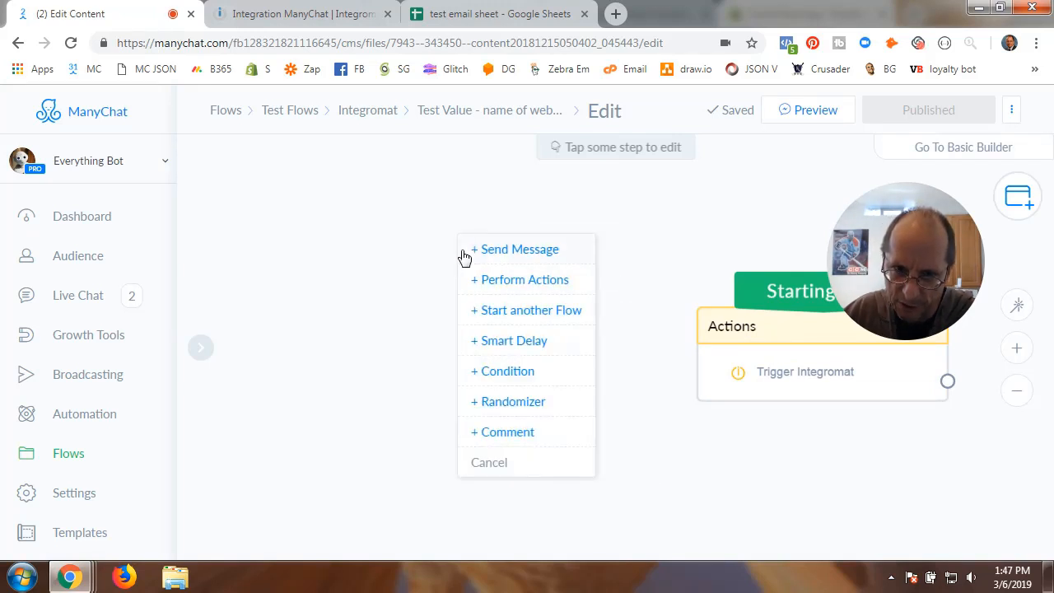
{"action": "left_click", "coordinate": [515, 279]}
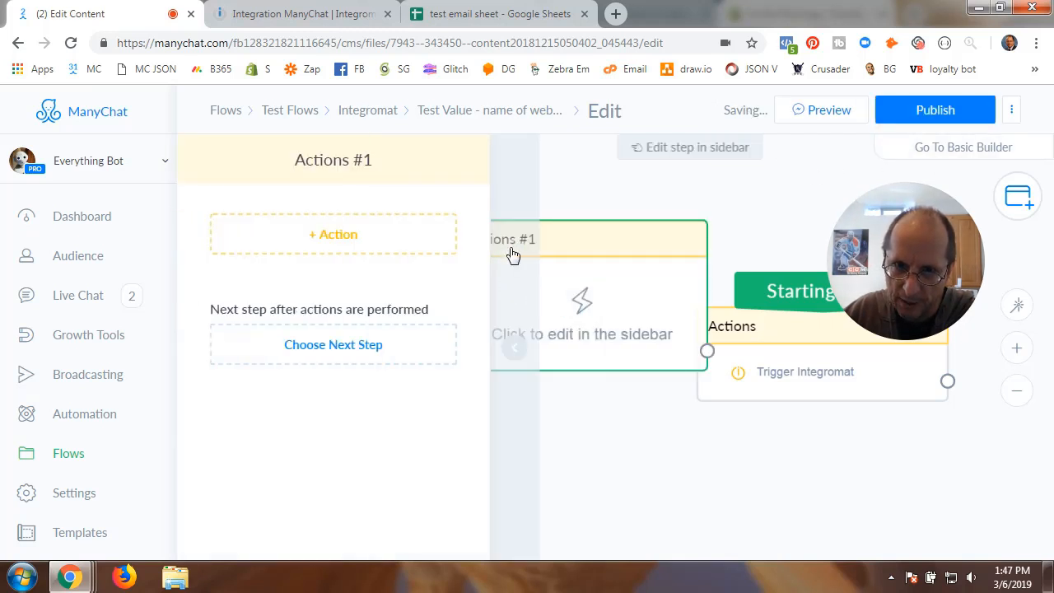
{"action": "left_click", "coordinate": [330, 239]}
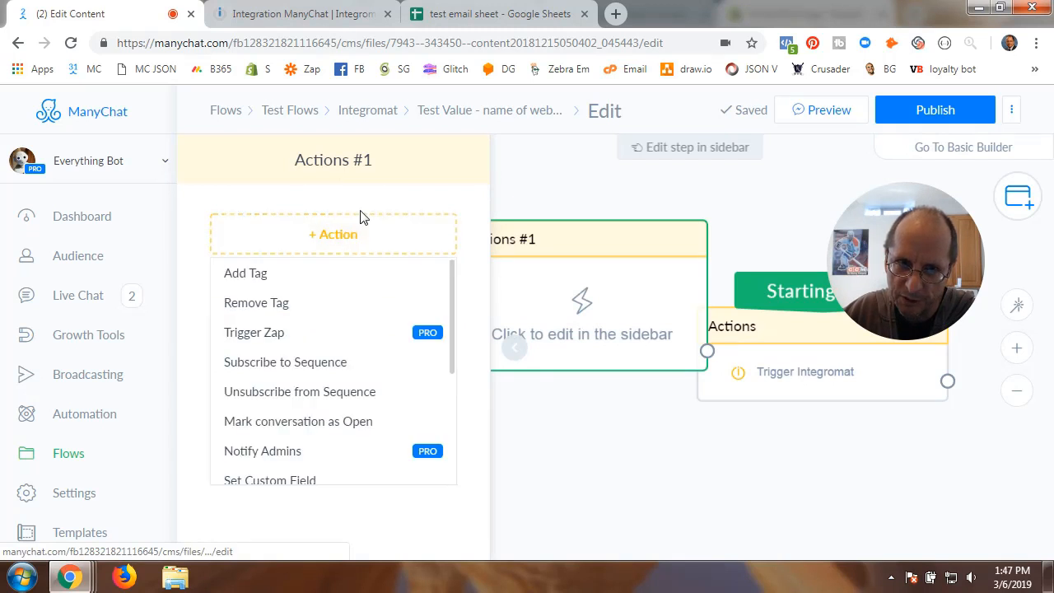
{"action": "scroll", "coordinate": [321, 392], "scroll_direction": "down", "scroll_amount": 3}
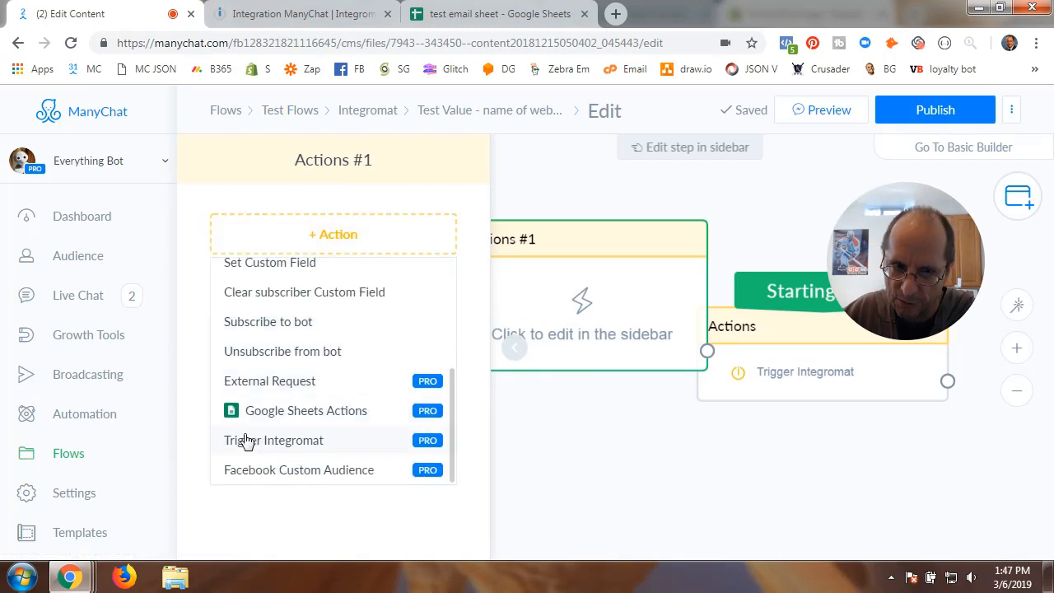
{"action": "left_click", "coordinate": [303, 444]}
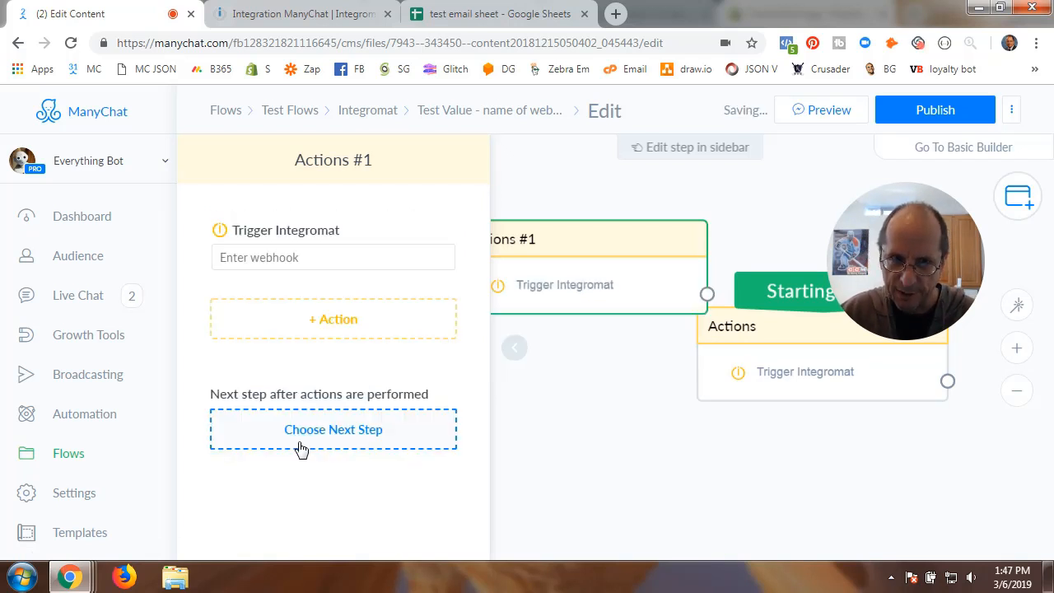
Look through the existing webhooks offered for the new Trigger Integromat action, then close the list without choosing one
{"action": "left_click", "coordinate": [313, 256]}
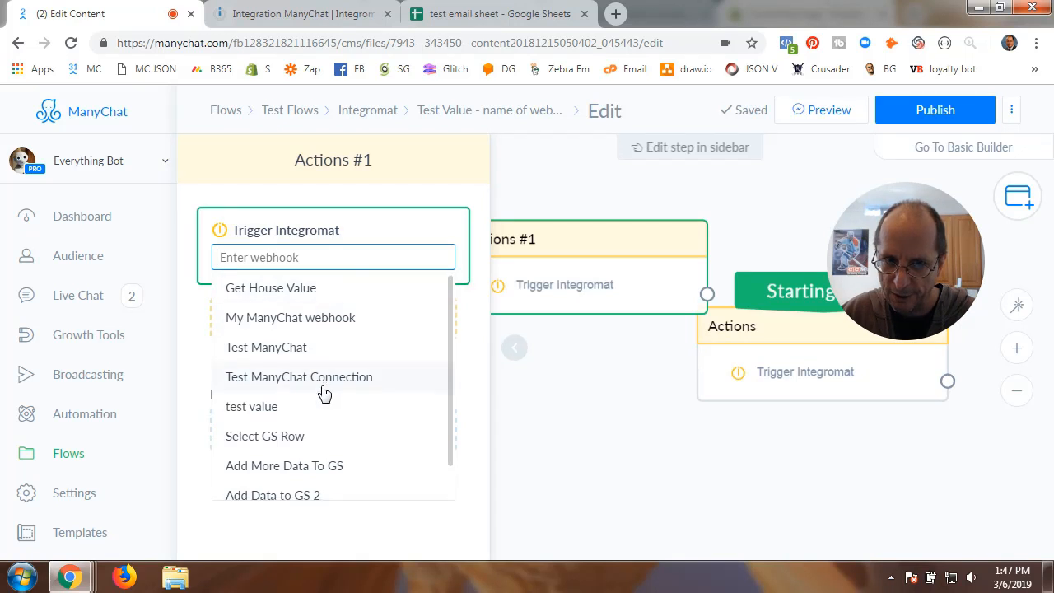
{"action": "scroll", "coordinate": [317, 370], "scroll_direction": "down", "scroll_amount": 1}
{"action": "scroll", "coordinate": [324, 411], "scroll_direction": "up", "scroll_amount": 1}
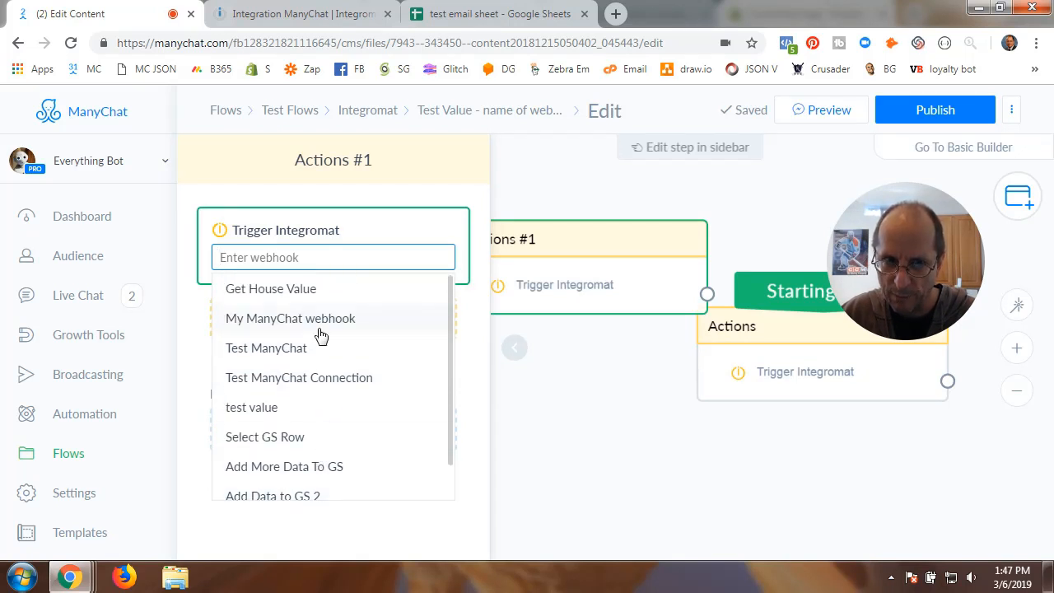
{"action": "scroll", "coordinate": [322, 354], "scroll_direction": "down", "scroll_amount": 1}
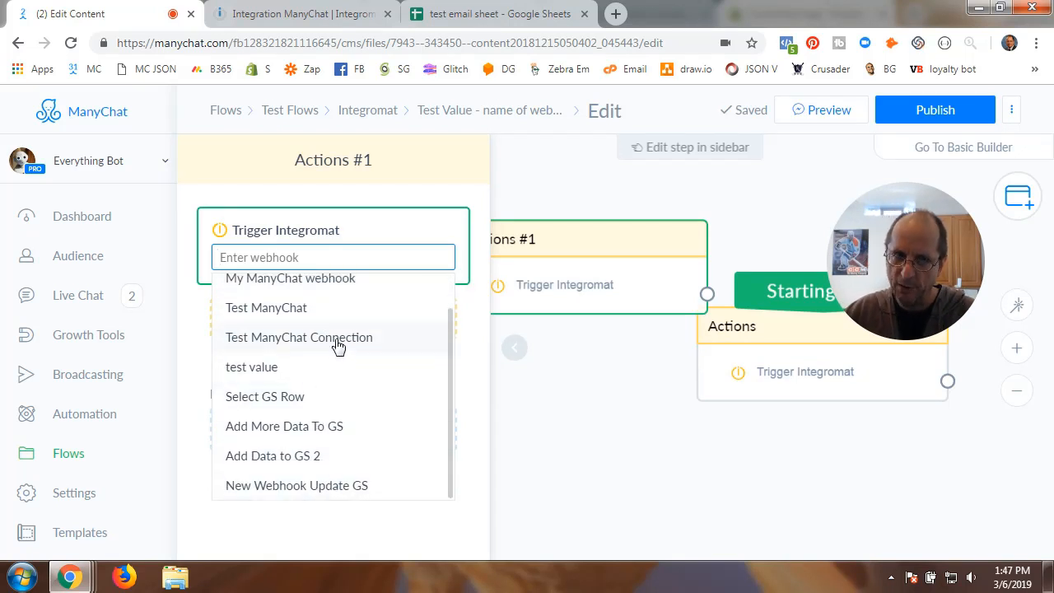
{"action": "scroll", "coordinate": [338, 350], "scroll_direction": "up", "scroll_amount": 1}
{"action": "left_click", "coordinate": [572, 402]}
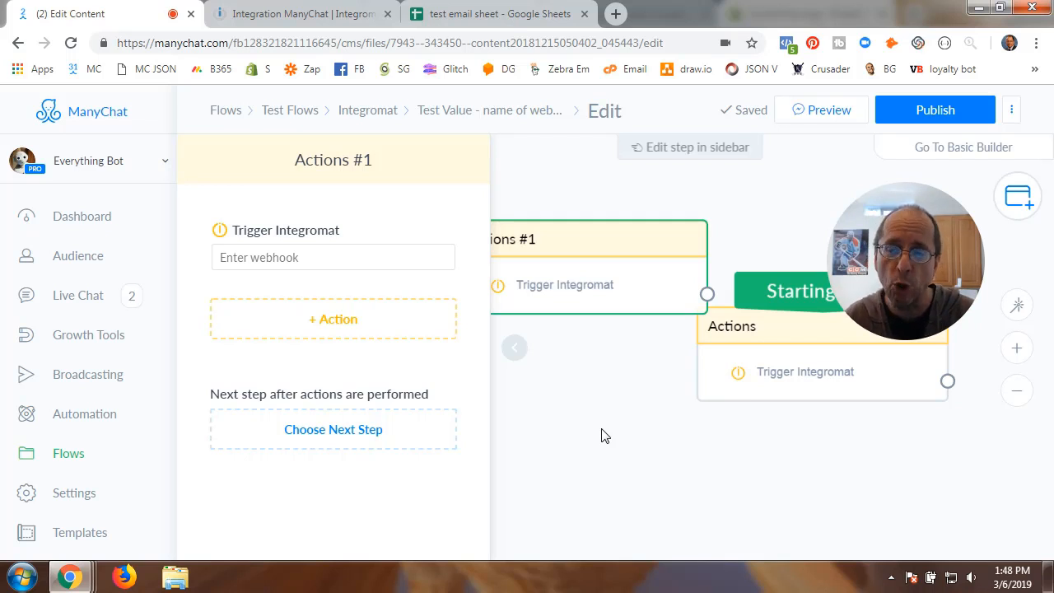
Switch to the test email sheet in Google Sheets to examine Sheet3's columns, then return to the ManyChat flow
{"action": "left_click", "coordinate": [493, 14]}
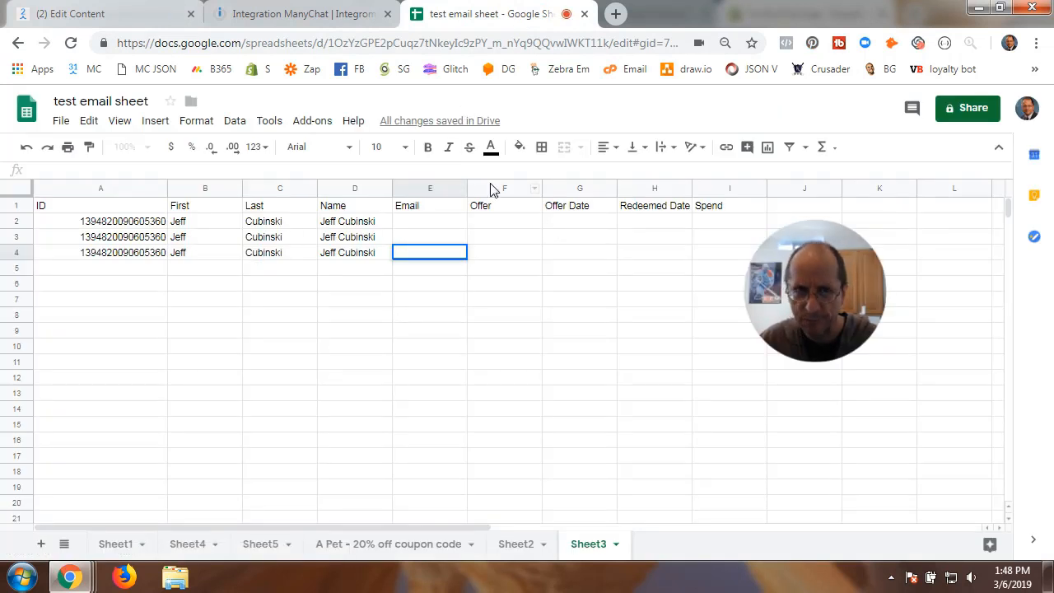
{"action": "left_click", "coordinate": [294, 16]}
{"action": "left_click", "coordinate": [151, 18]}
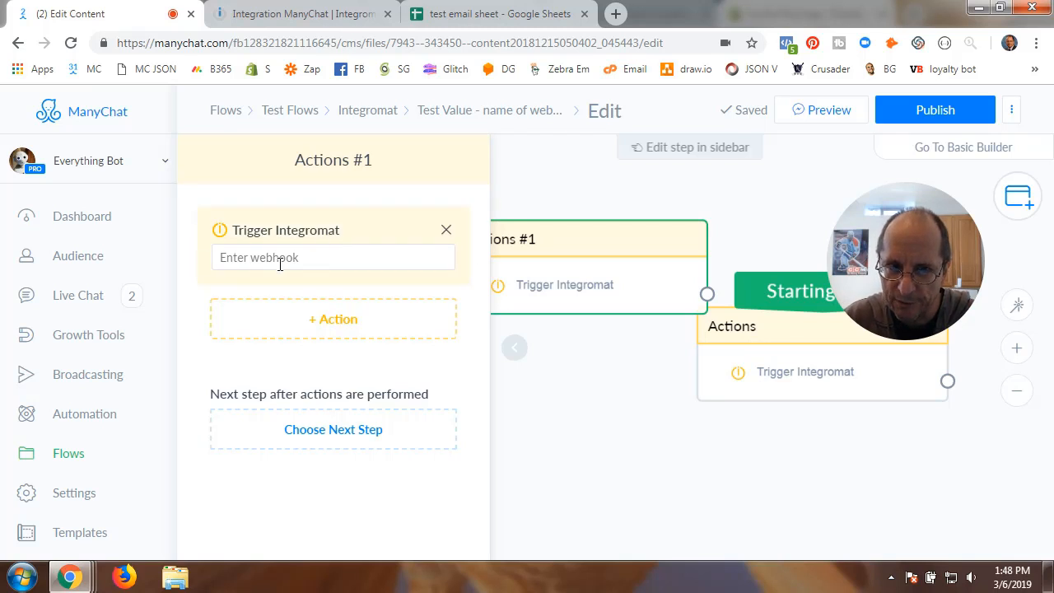
Compare the webhooks offered for ManyChat's Trigger Integromat action with those offered by the Integromat module, without choosing one
{"action": "left_click", "coordinate": [325, 18]}
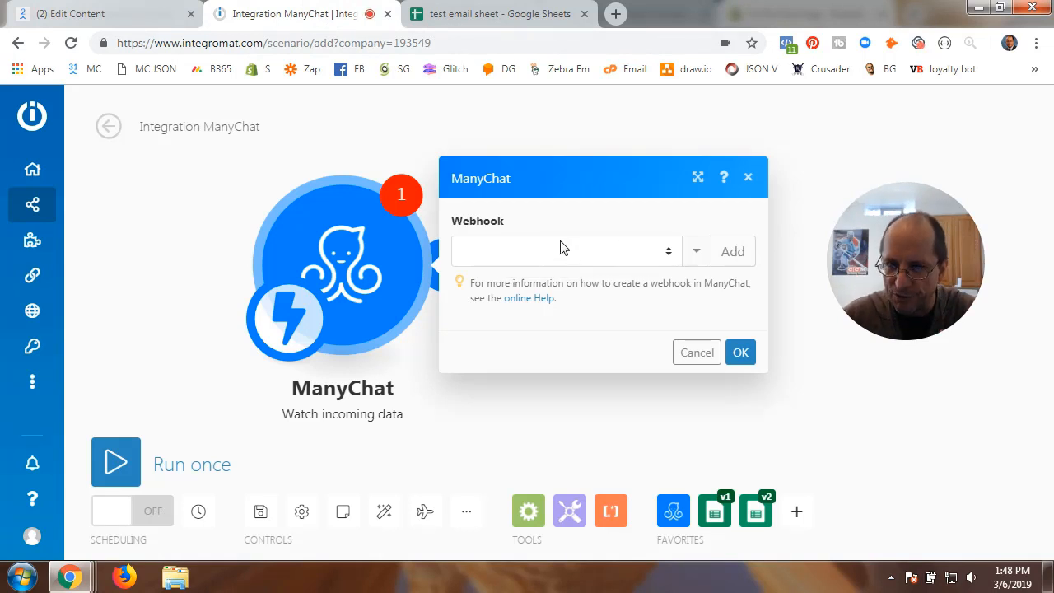
{"action": "left_click", "coordinate": [94, 18]}
{"action": "left_click", "coordinate": [309, 257]}
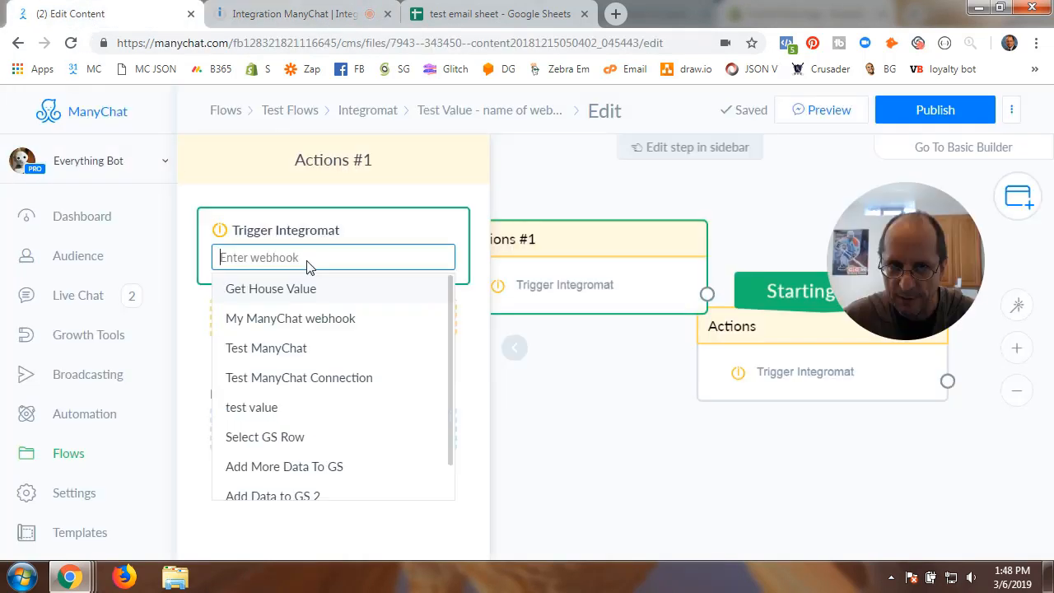
{"action": "left_click", "coordinate": [317, 14]}
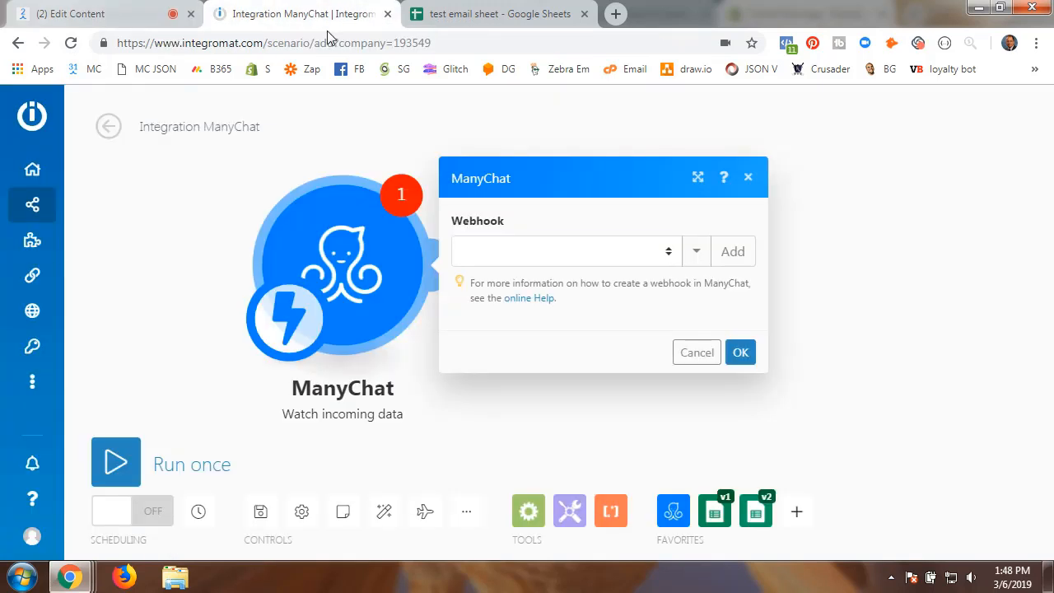
{"action": "left_click", "coordinate": [667, 252]}
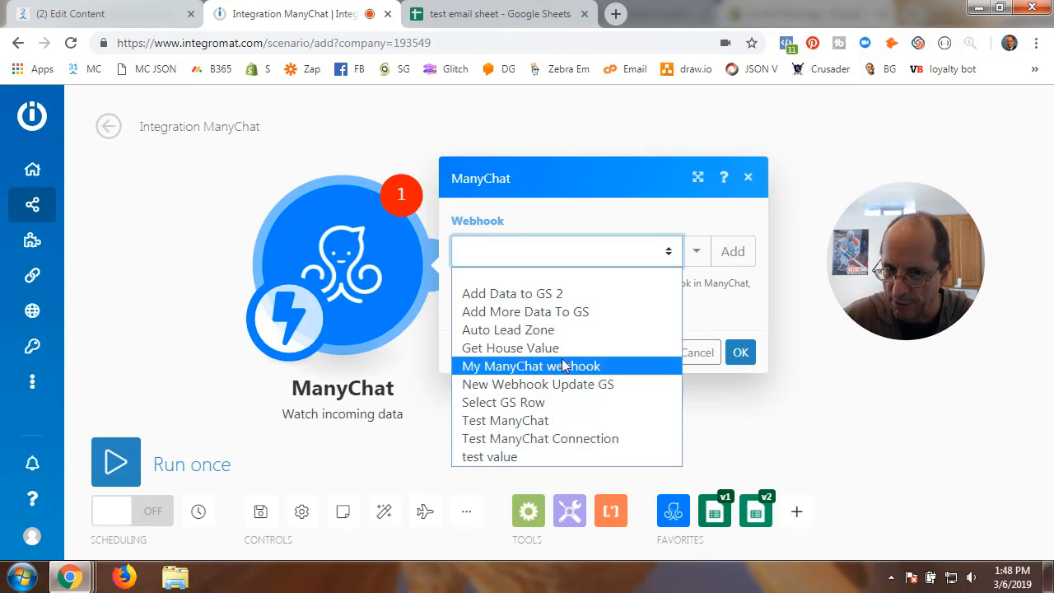
{"action": "left_click", "coordinate": [710, 249]}
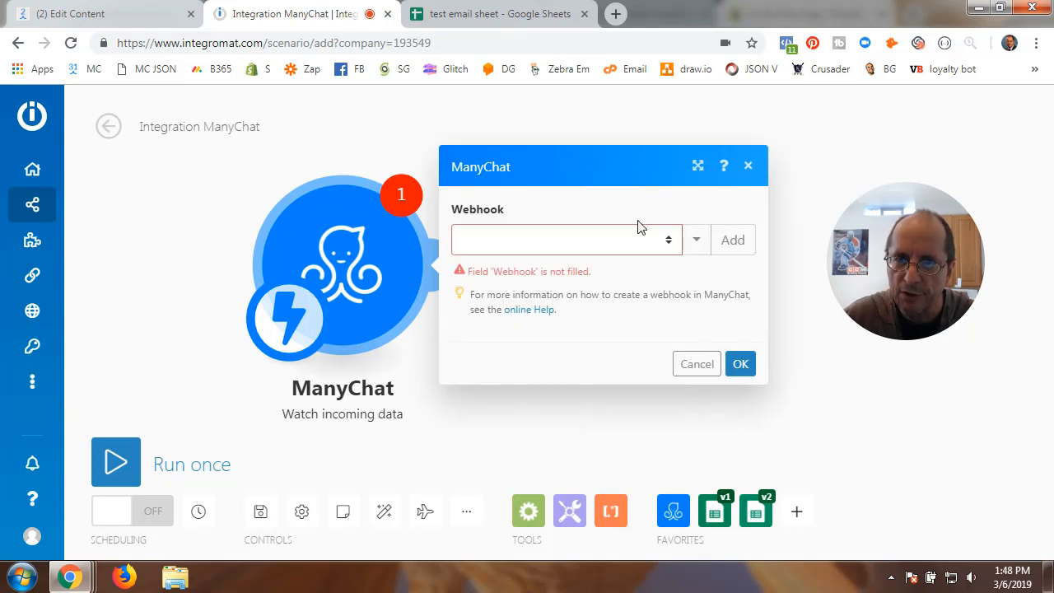
Add a webhook named New Webhook 2 to the ManyChat module using the Auto Lead Zone ManyChat Webhook connection
{"action": "left_click", "coordinate": [733, 244]}
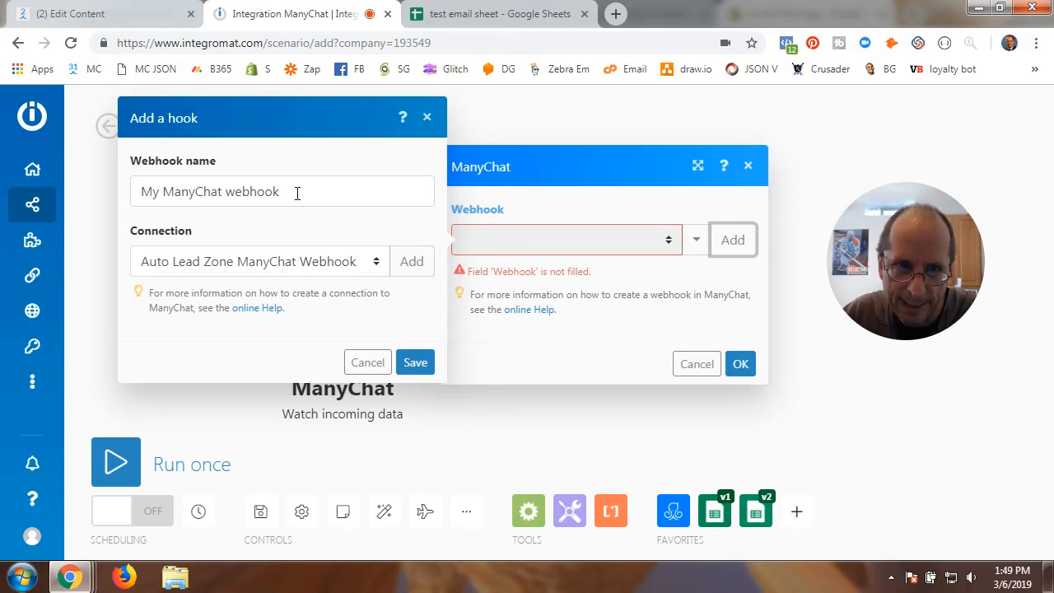
{"action": "left_click_drag", "start_coordinate": [297, 192], "coordinate": [132, 198]}
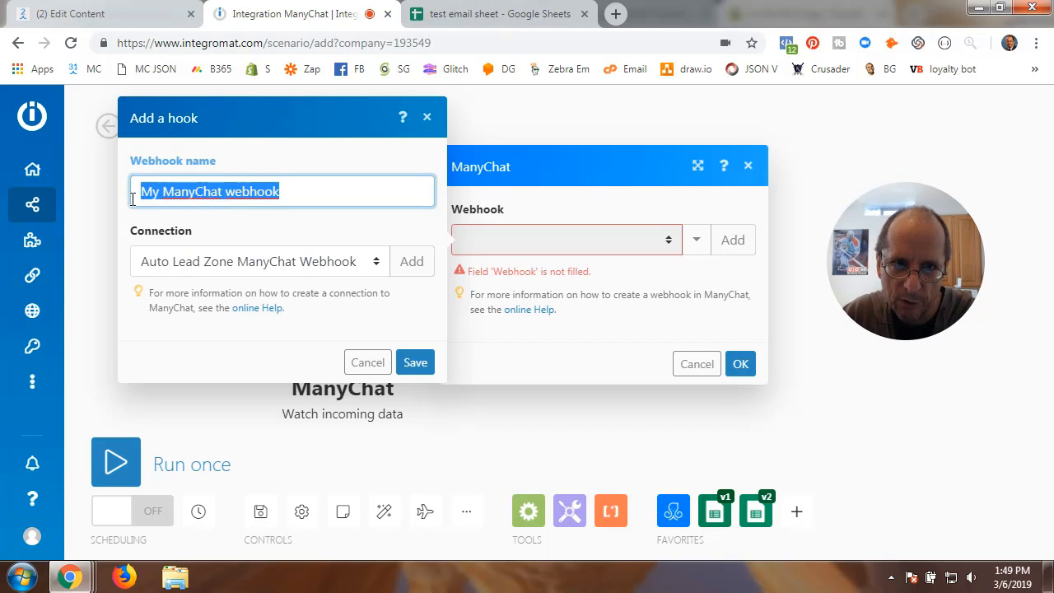
{"action": "type", "text": "New Webhook 2"}
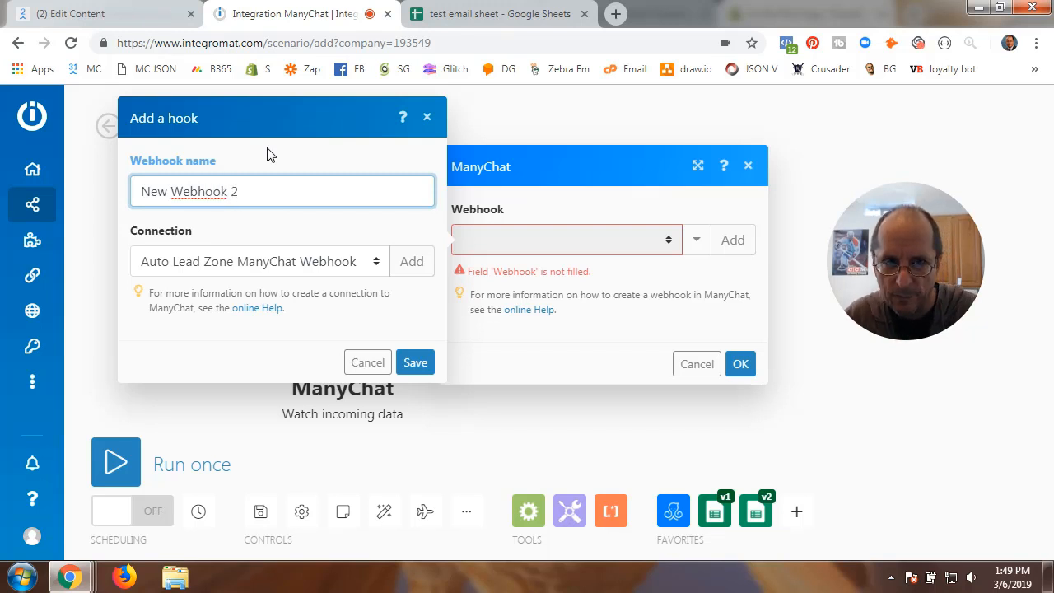
{"action": "left_click", "coordinate": [418, 367]}
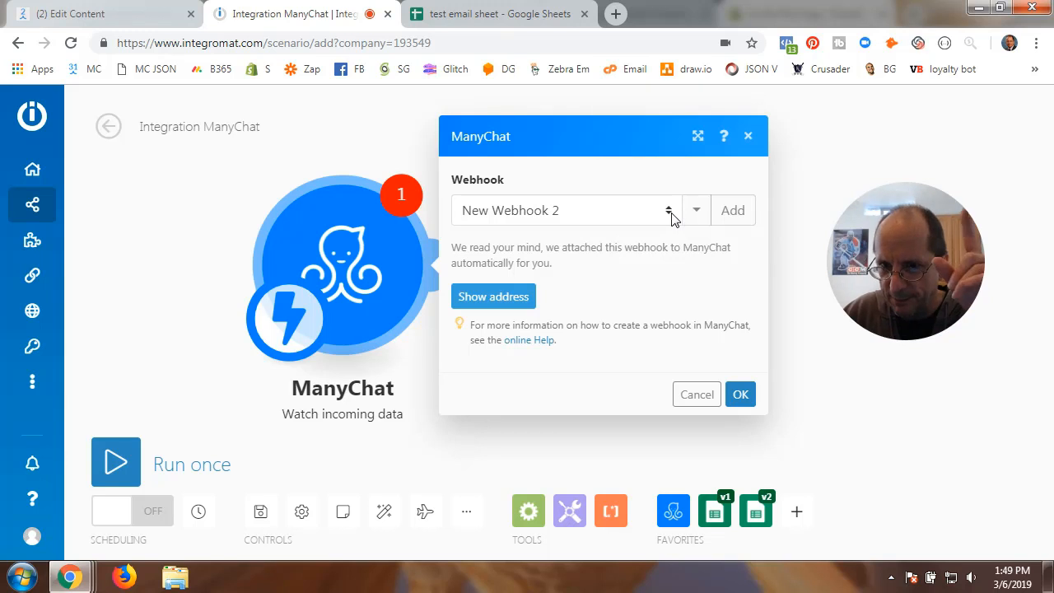
Look through the edit option and the webhook list of the ManyChat module, leaving New Webhook 2 selected
{"action": "left_click", "coordinate": [697, 212]}
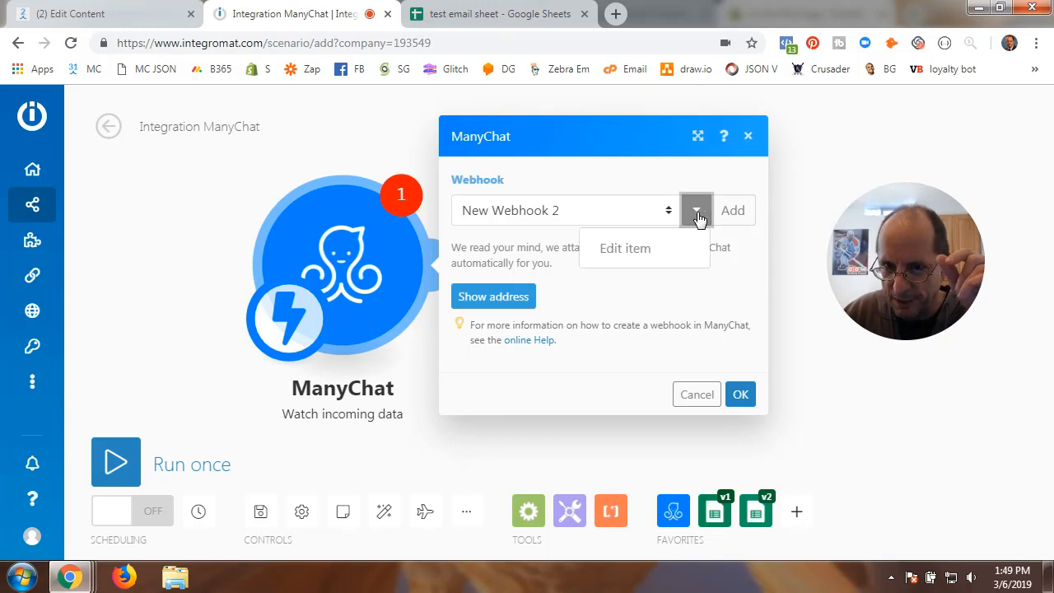
{"action": "left_click", "coordinate": [641, 252]}
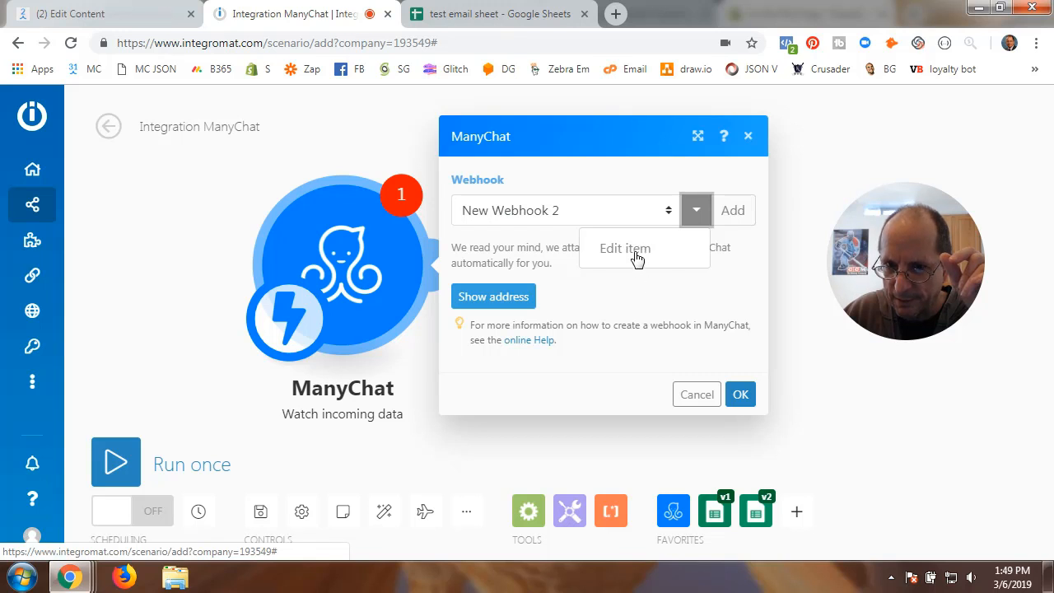
{"action": "left_click", "coordinate": [675, 279]}
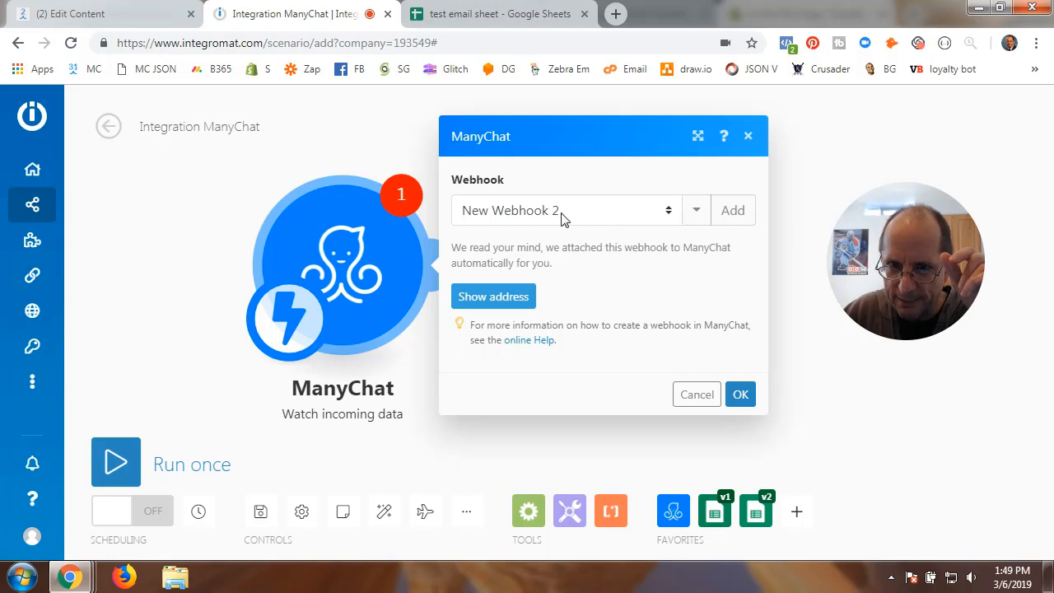
{"action": "left_click", "coordinate": [669, 210]}
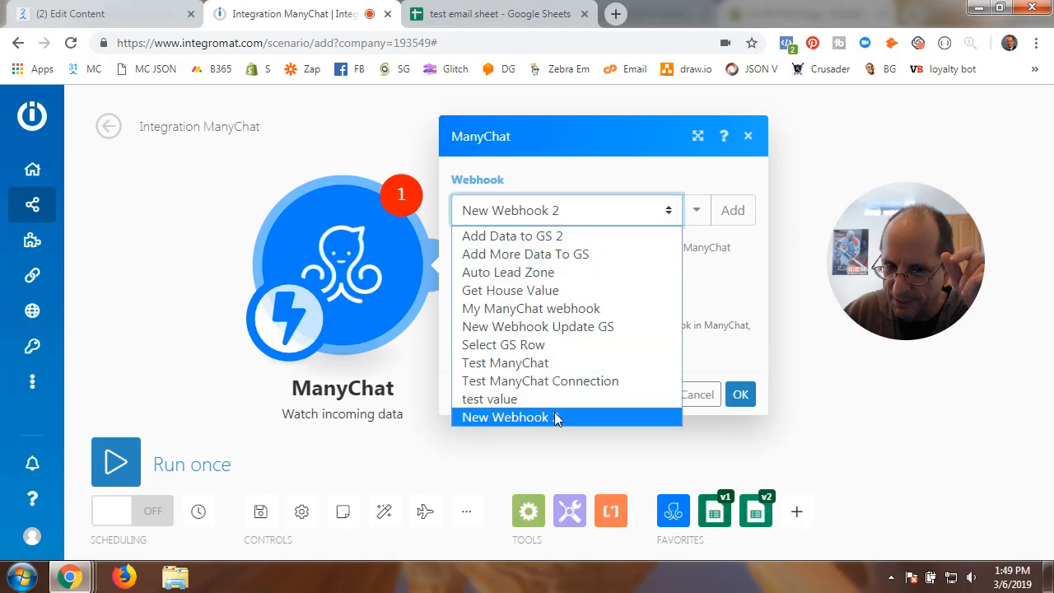
{"action": "left_click", "coordinate": [739, 274]}
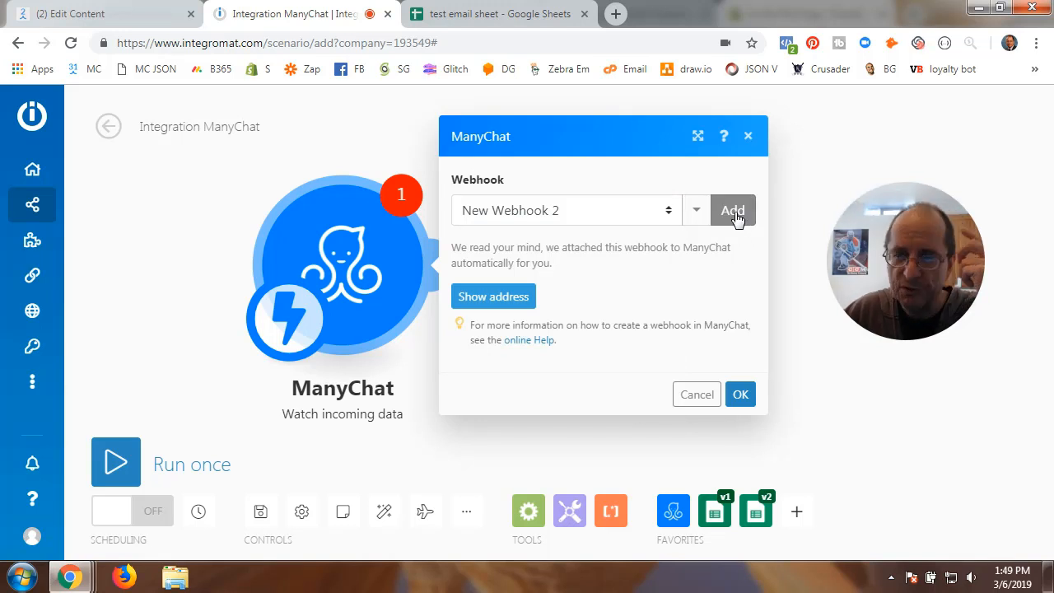
Start adding another webhook, check the bot's name in ManyChat, and set the webhook's connection to Everything Bot ManyChat
{"action": "left_click", "coordinate": [733, 212]}
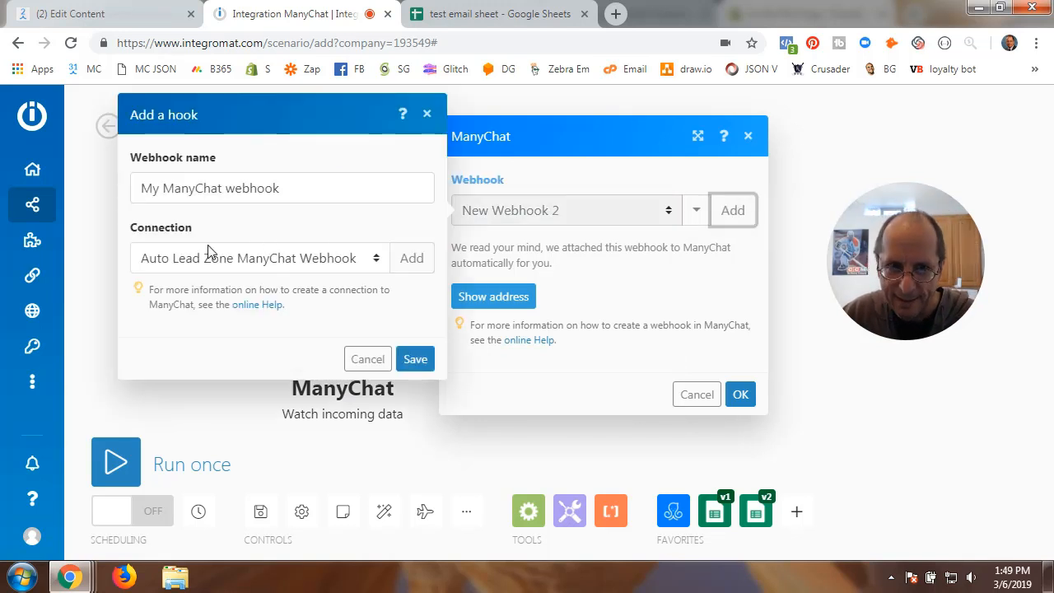
{"action": "left_click", "coordinate": [374, 260]}
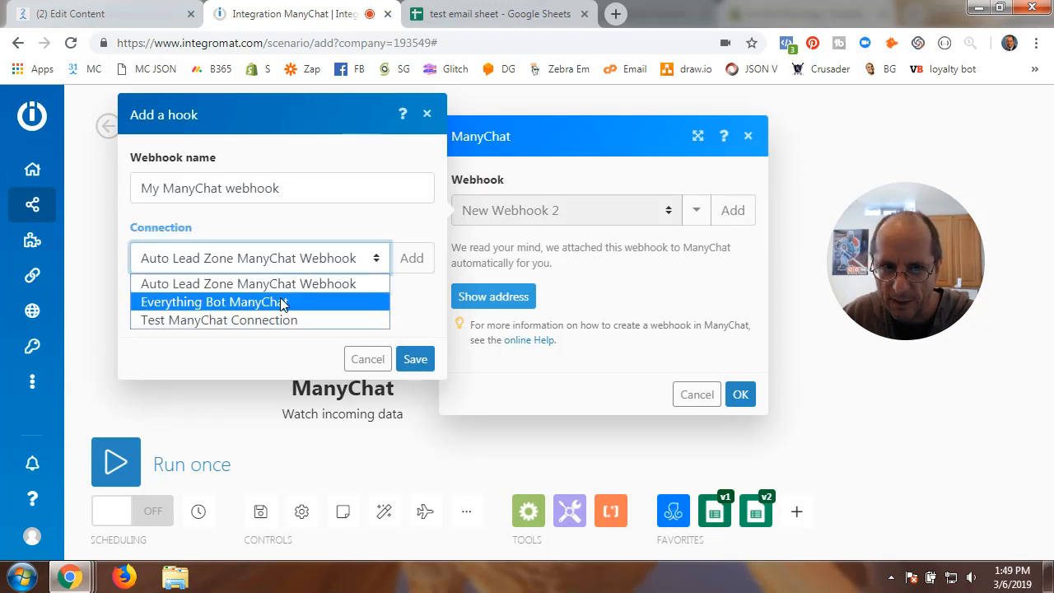
{"action": "left_click", "coordinate": [99, 14]}
{"action": "left_click", "coordinate": [99, 14]}
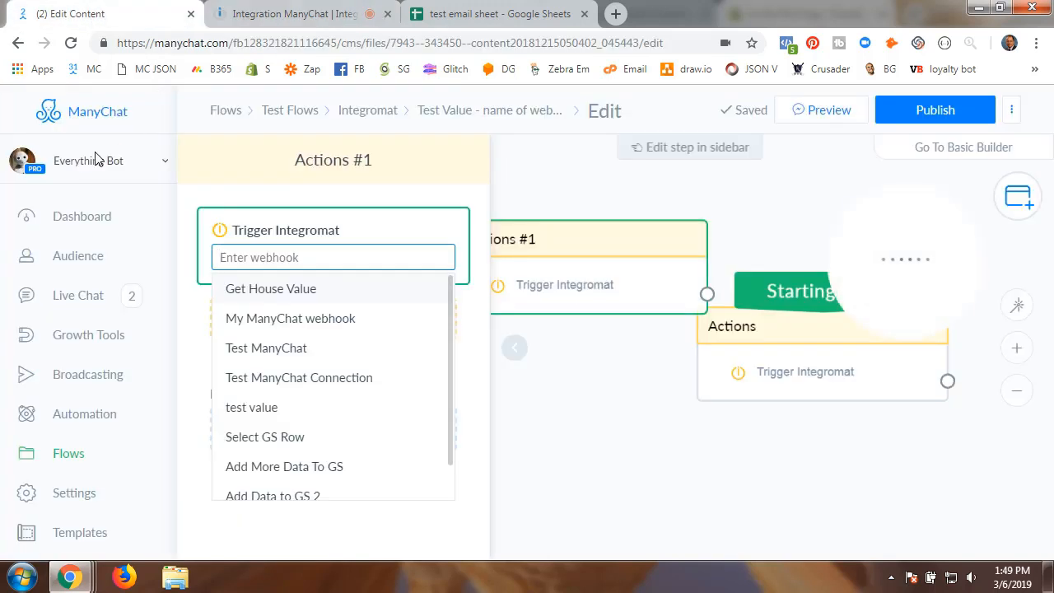
{"action": "left_click", "coordinate": [317, 20]}
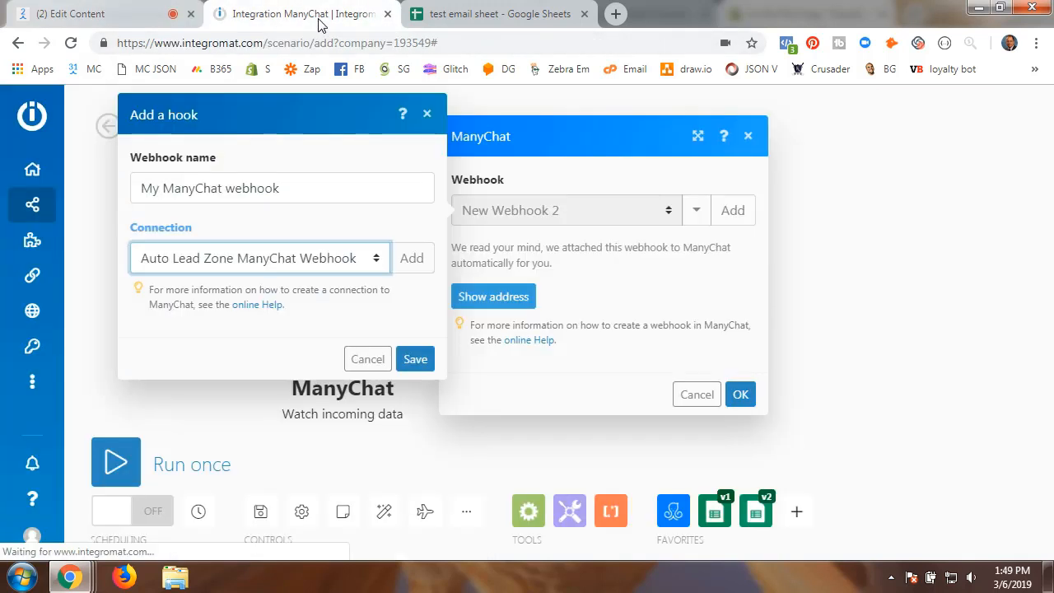
{"action": "left_click", "coordinate": [374, 261]}
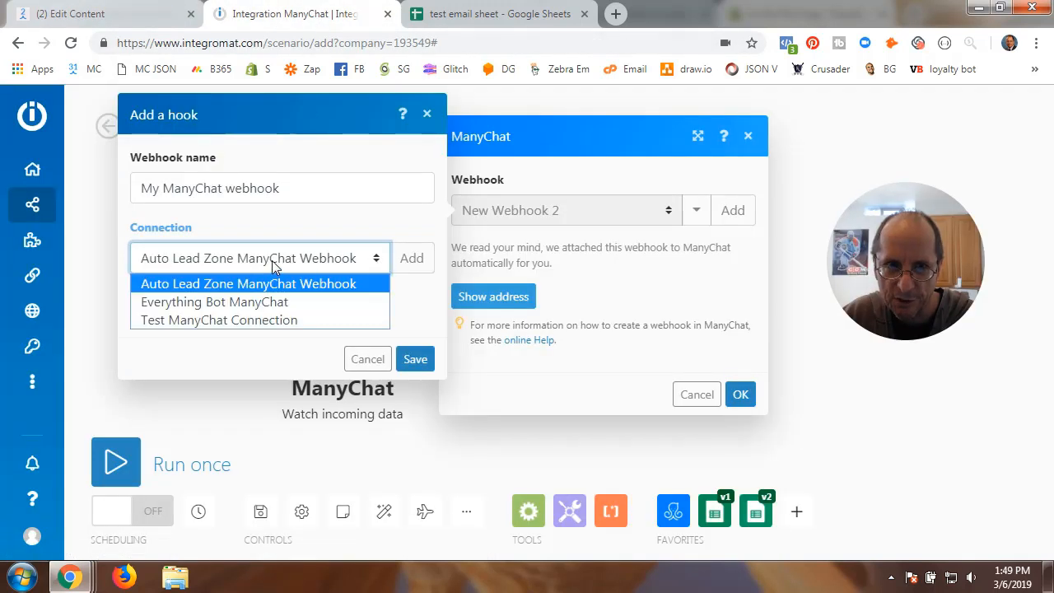
{"action": "left_click", "coordinate": [273, 301]}
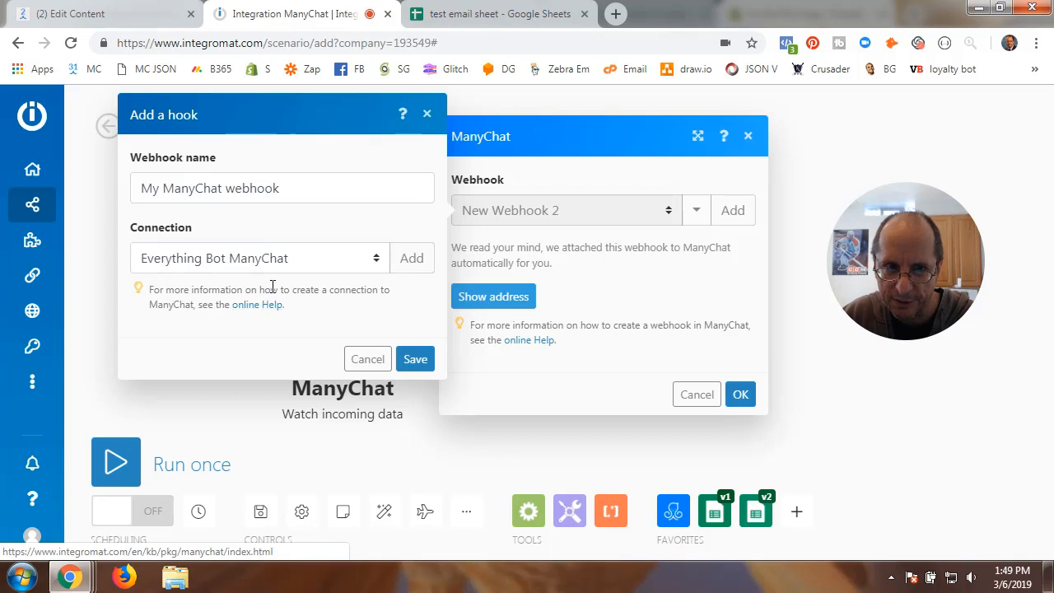
Name the webhook New Webhook 3, save it, and accept it as the ManyChat module's webhook
{"action": "left_click", "coordinate": [296, 189]}
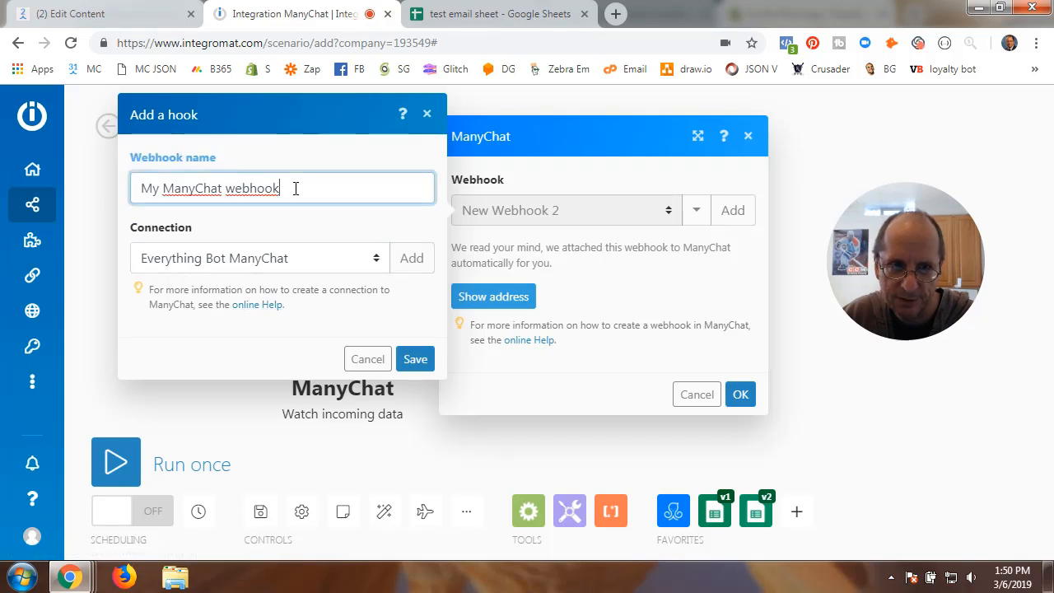
{"action": "left_click_drag", "start_coordinate": [295, 188], "coordinate": [132, 191]}
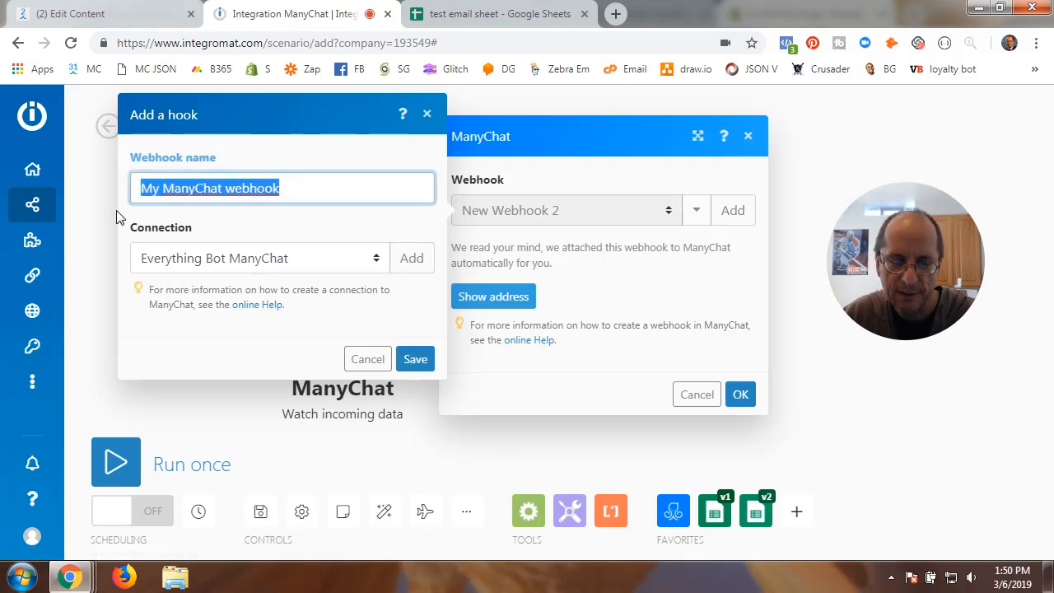
{"action": "type", "text": "N ew "}
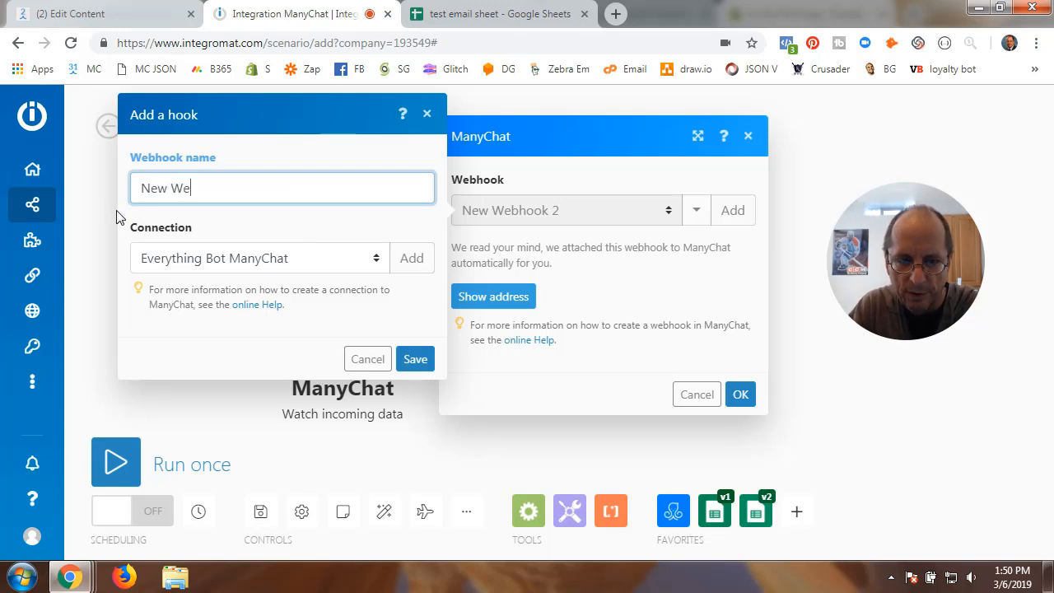
{"action": "type", "text": "Webhook 3"}
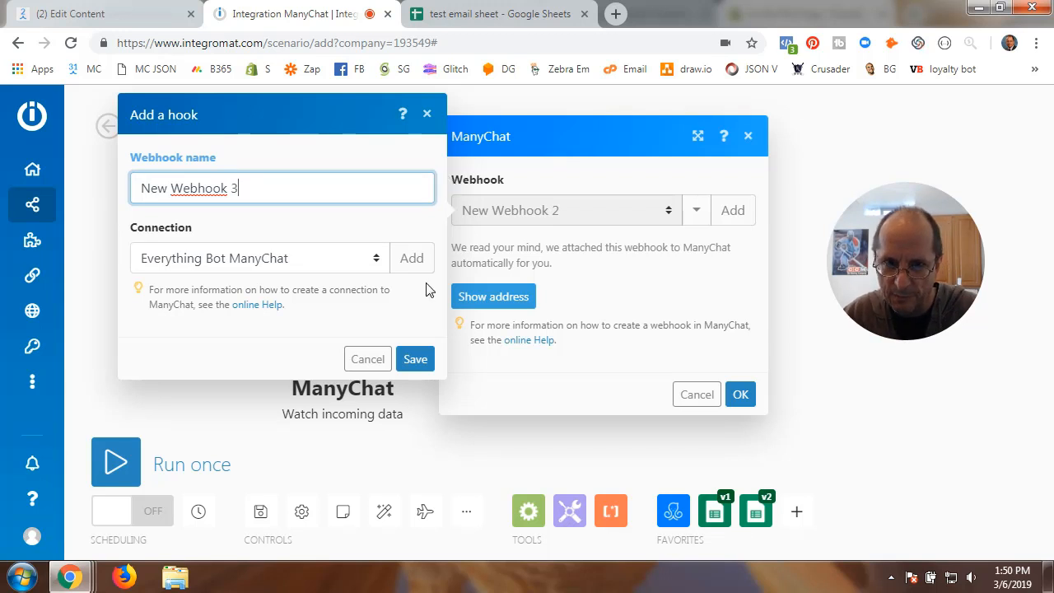
{"action": "left_click", "coordinate": [415, 360]}
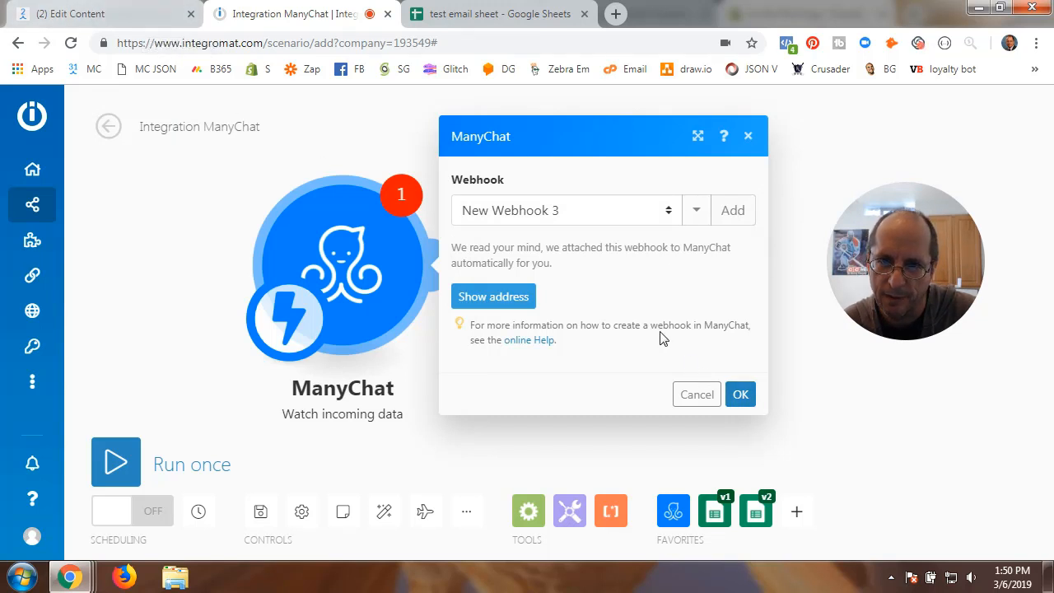
{"action": "left_click", "coordinate": [740, 394]}
Switch to the ManyChat flow and assign New Webhook 3 to the Trigger Integromat action in Actions #1
{"action": "left_click", "coordinate": [134, 19]}
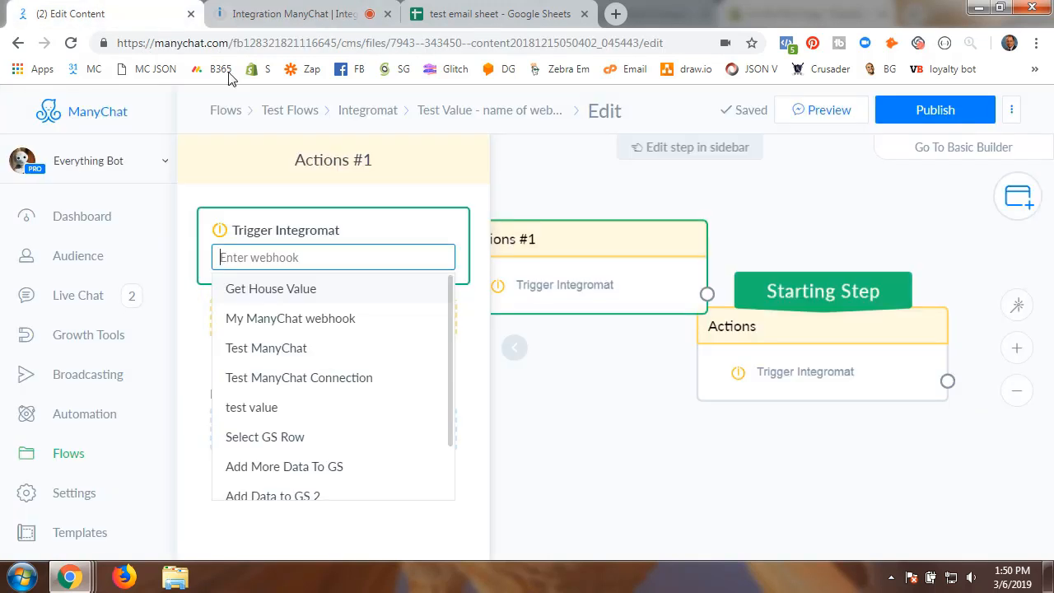
{"action": "left_click", "coordinate": [527, 194]}
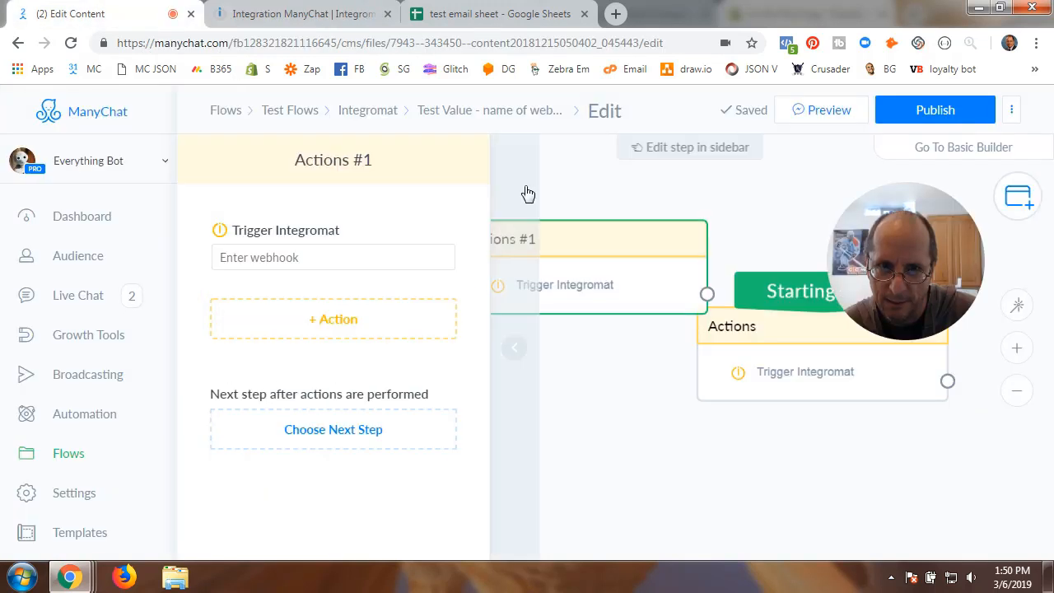
{"action": "left_click", "coordinate": [306, 260]}
{"action": "scroll", "coordinate": [325, 428], "scroll_direction": "down", "scroll_amount": 1}
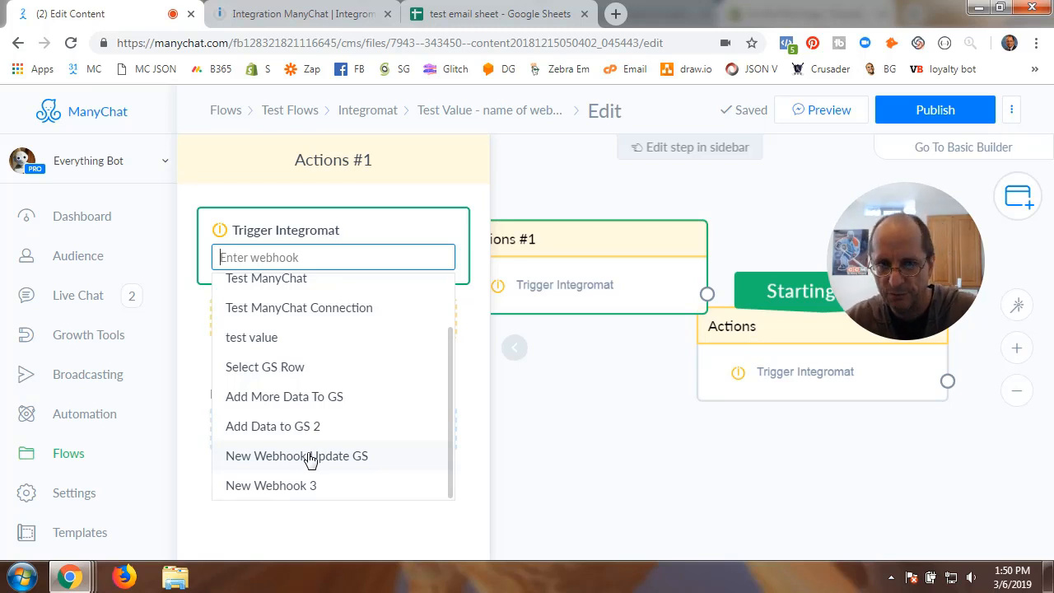
{"action": "left_click", "coordinate": [292, 487]}
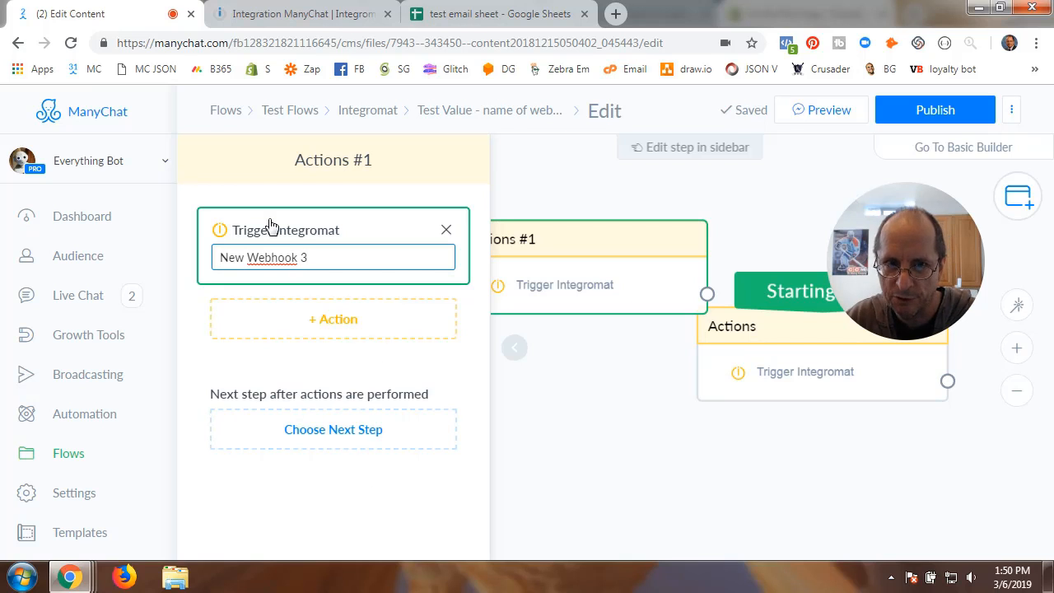
{"action": "left_click", "coordinate": [593, 388]}
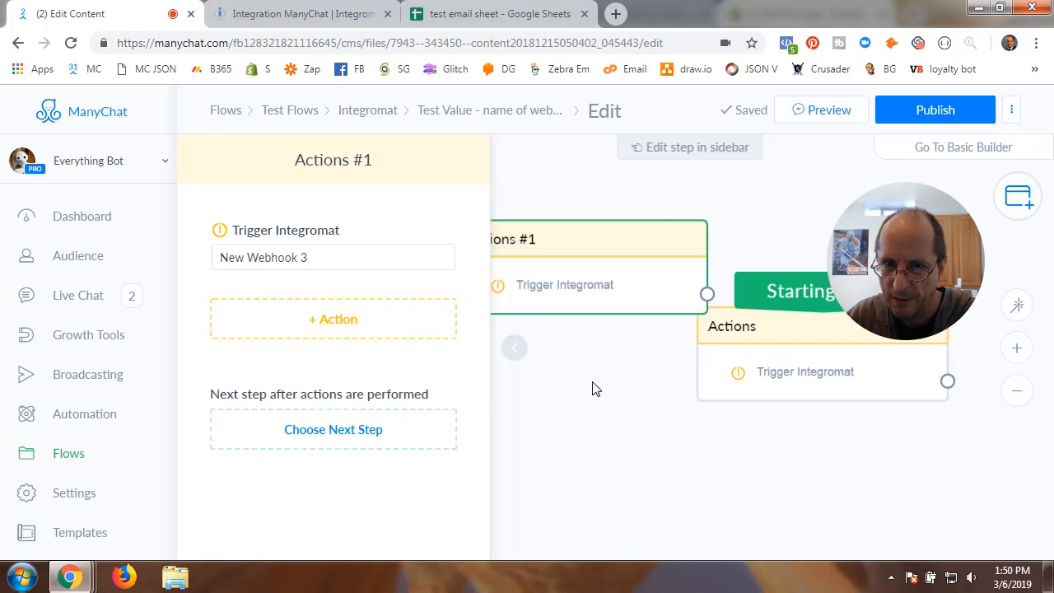
Close the Actions #1 settings, move the original Actions step lower on the canvas, and try to delete it
{"action": "left_click", "coordinate": [522, 317]}
{"action": "left_click", "coordinate": [631, 463]}
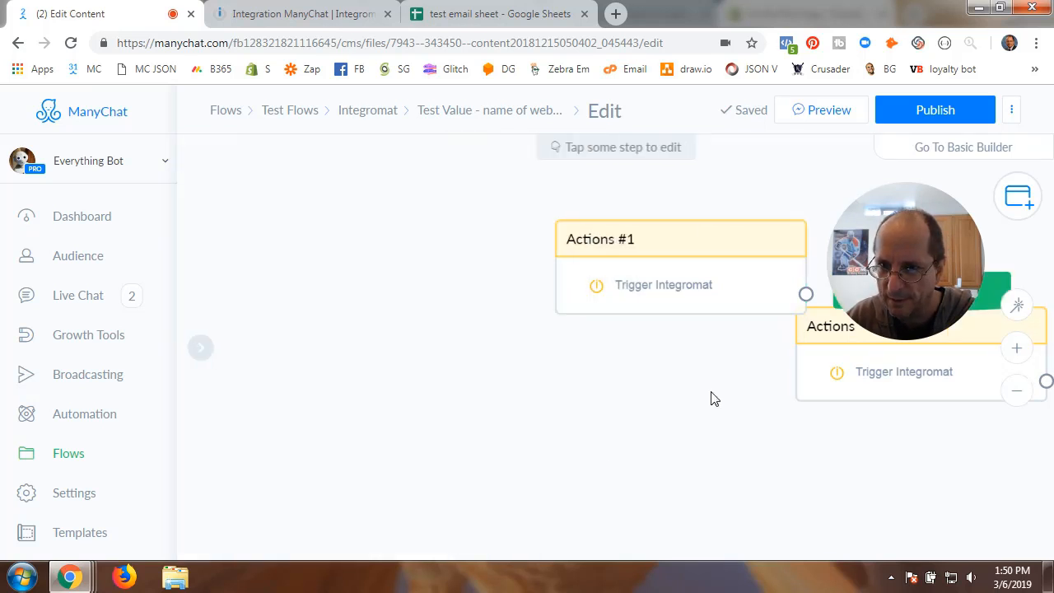
{"action": "left_click_drag", "start_coordinate": [835, 376], "coordinate": [790, 443]}
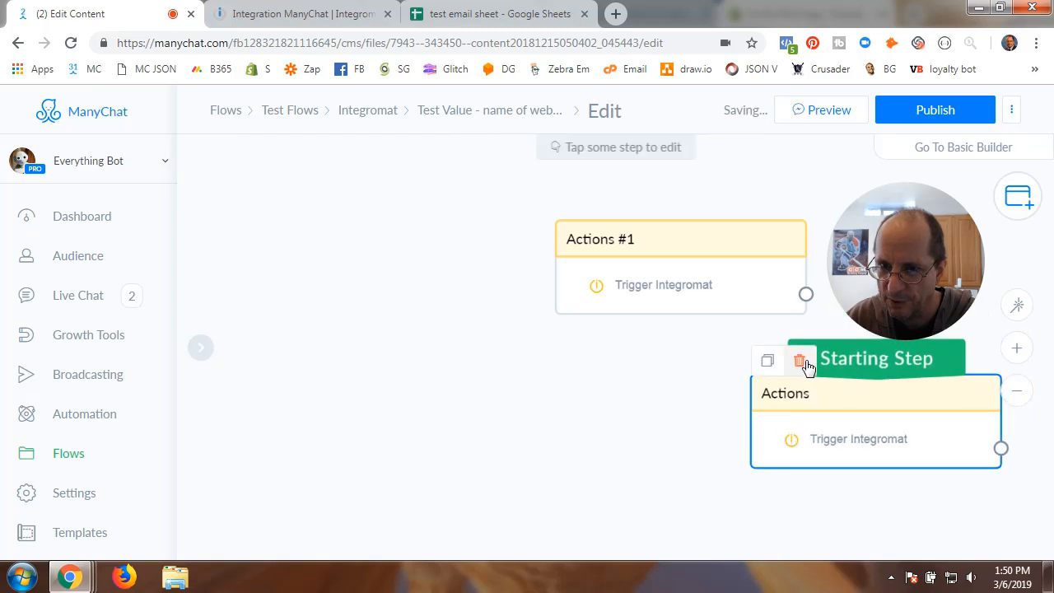
{"action": "left_click", "coordinate": [801, 360]}
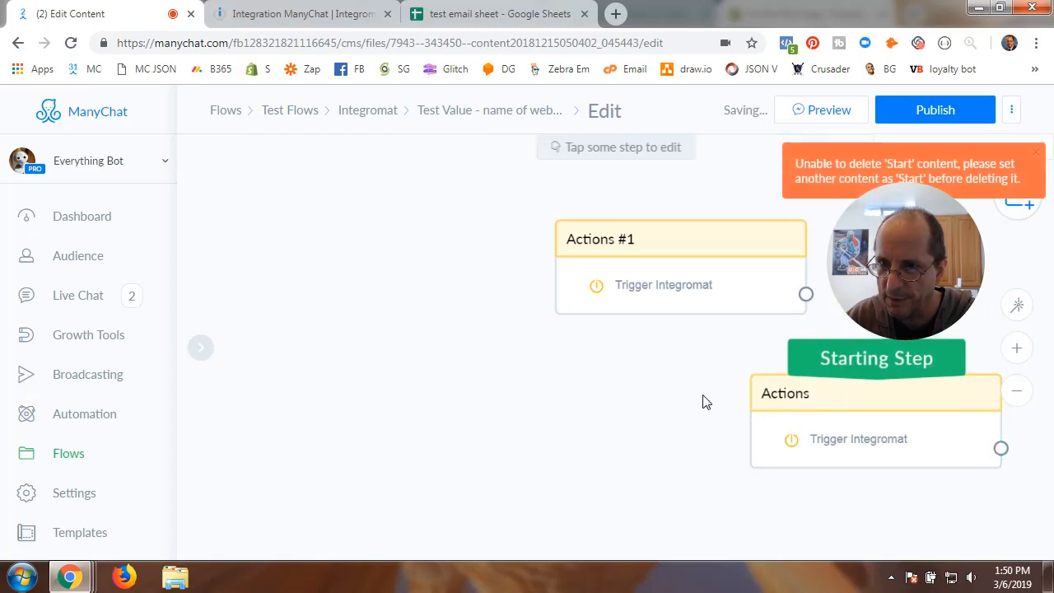
Make Actions #1 the starting step and publish the flow, moving that block farther away from the old Actions step
{"action": "left_click_drag", "start_coordinate": [854, 357], "coordinate": [654, 221]}
{"action": "left_click", "coordinate": [930, 107]}
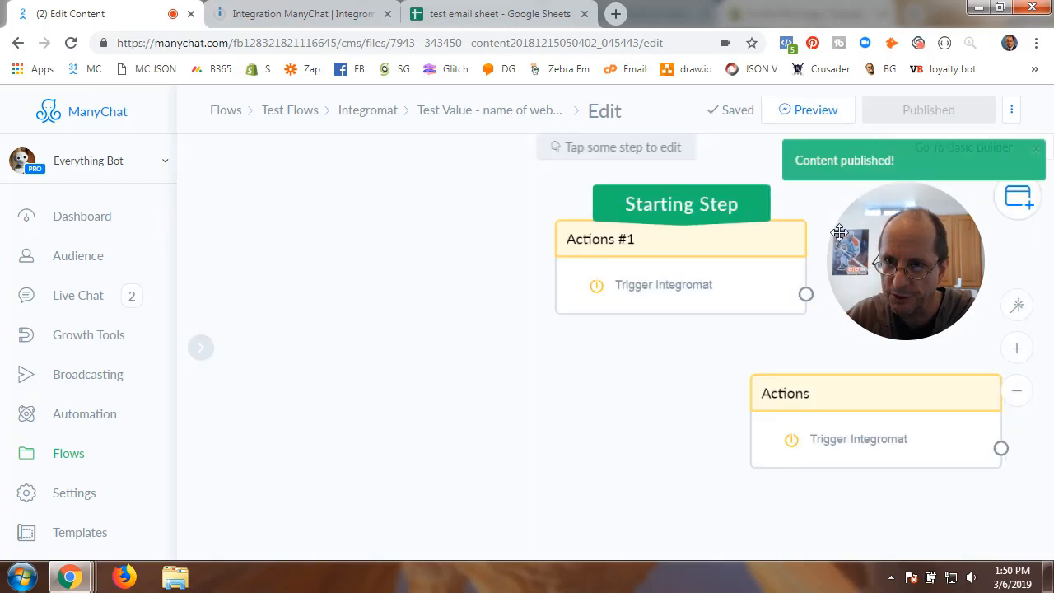
{"action": "left_click_drag", "start_coordinate": [692, 250], "coordinate": [502, 284]}
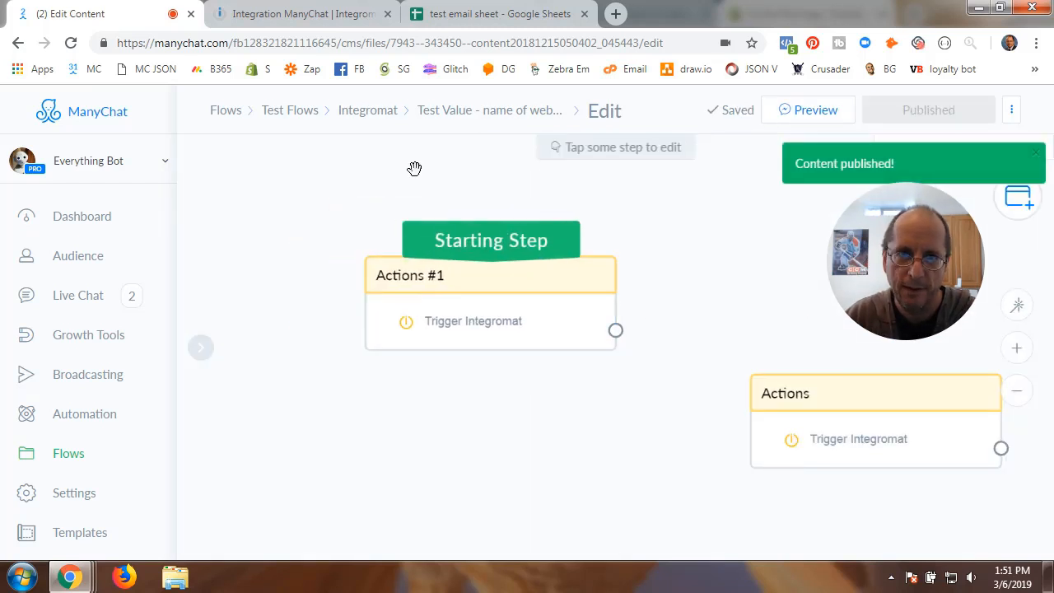
Switch to Integromat and run the scenario once, and return to ManyChat to publish the flow and send its preview
{"action": "left_click", "coordinate": [301, 17]}
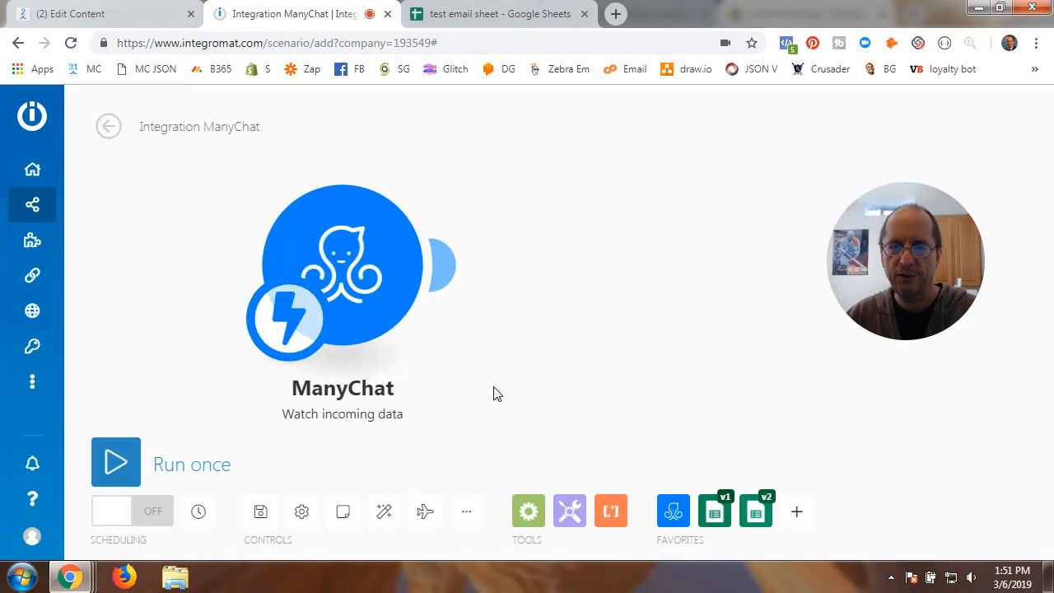
{"action": "left_click", "coordinate": [121, 462]}
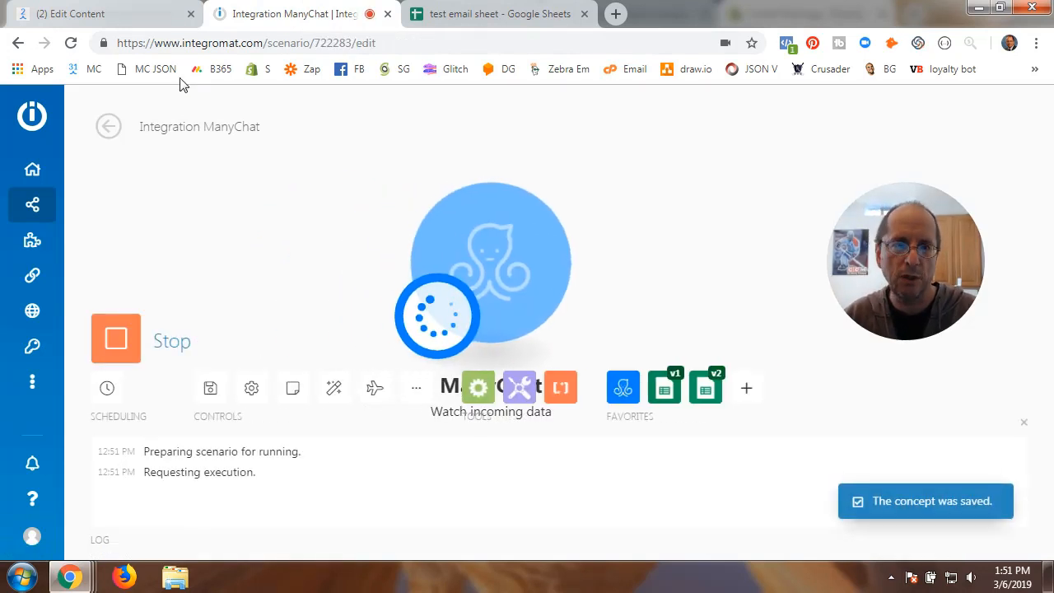
{"action": "left_click", "coordinate": [138, 16]}
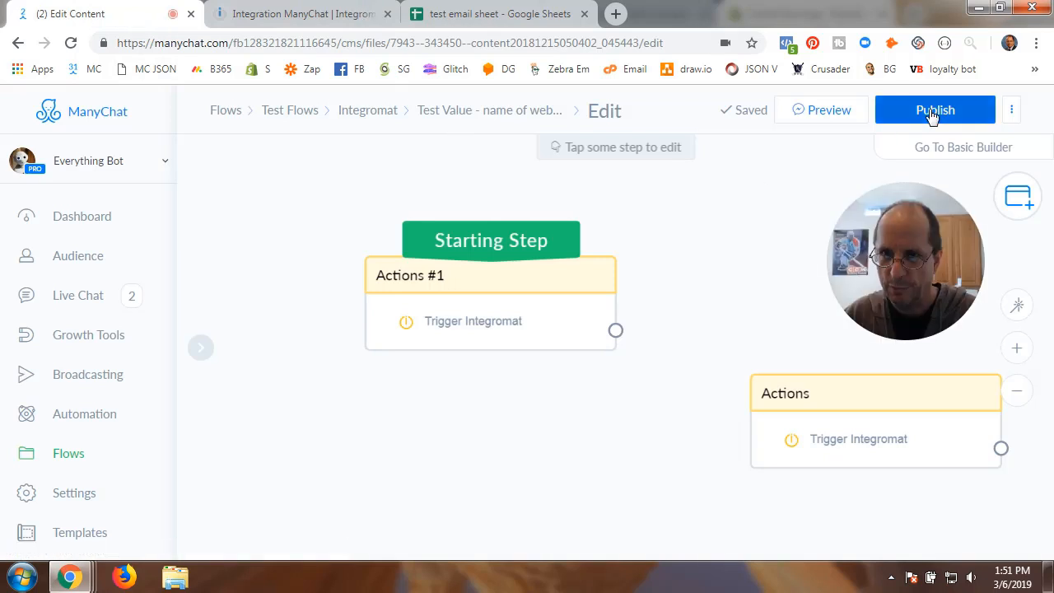
{"action": "left_click", "coordinate": [874, 112]}
{"action": "left_click", "coordinate": [825, 118]}
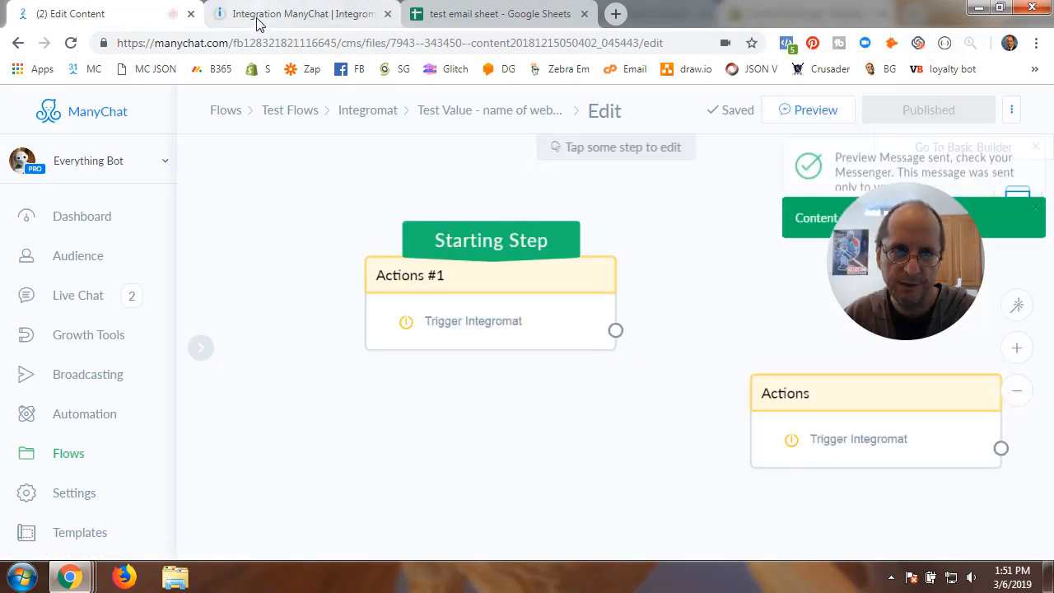
Return to Integromat and examine the Subscriber collection in the ManyChat module's output bundle
{"action": "left_click", "coordinate": [220, 14]}
{"action": "left_click", "coordinate": [596, 162]}
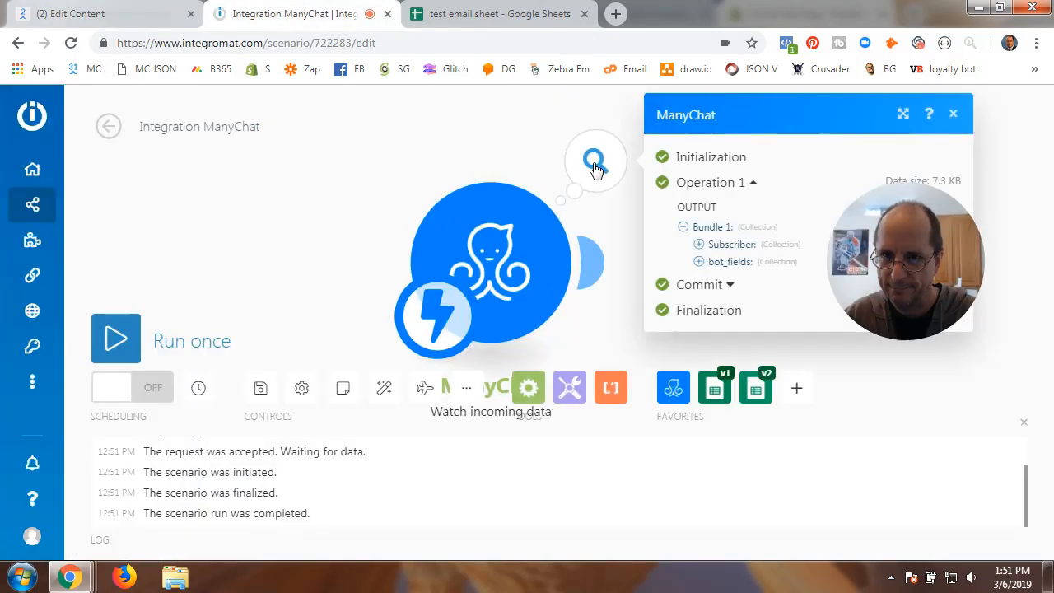
{"action": "left_click", "coordinate": [698, 245]}
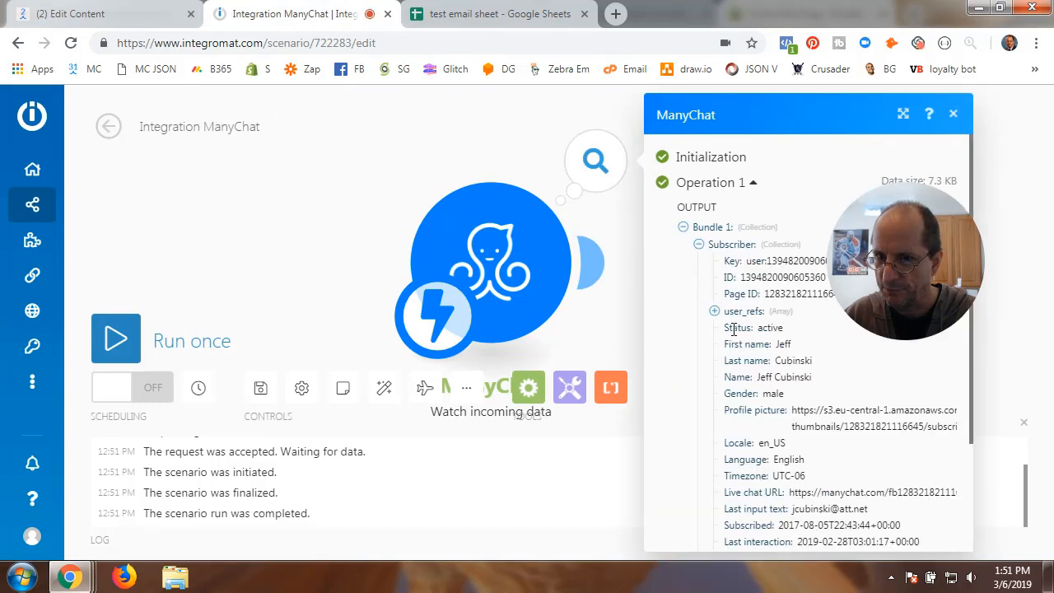
{"action": "left_click", "coordinate": [952, 113]}
Add a Google Sheets (legacy) Select rows module after the ManyChat module
{"action": "left_click_drag", "start_coordinate": [311, 239], "coordinate": [358, 230]}
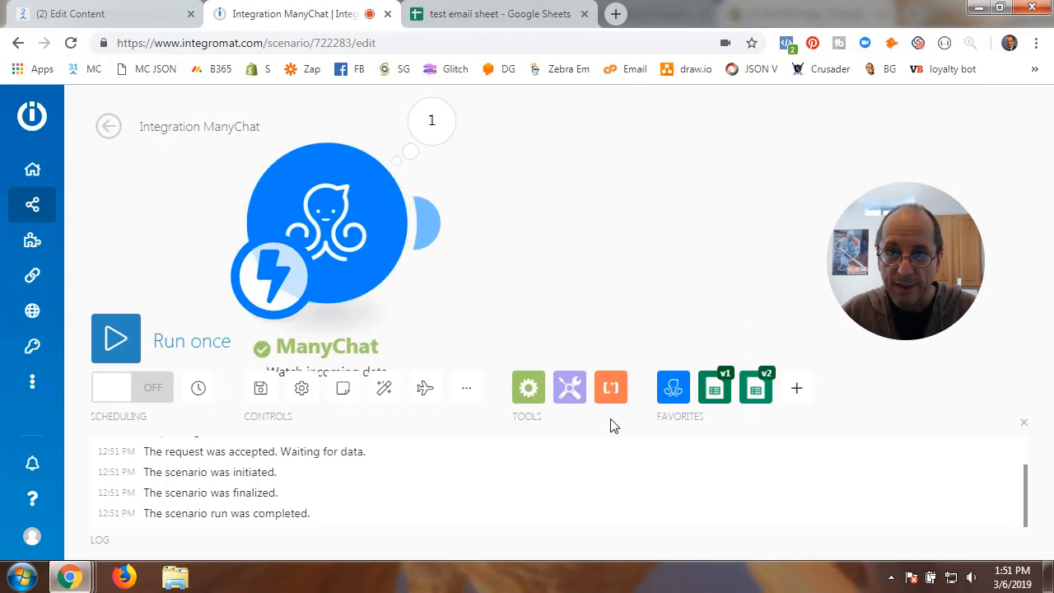
{"action": "left_click", "coordinate": [444, 227]}
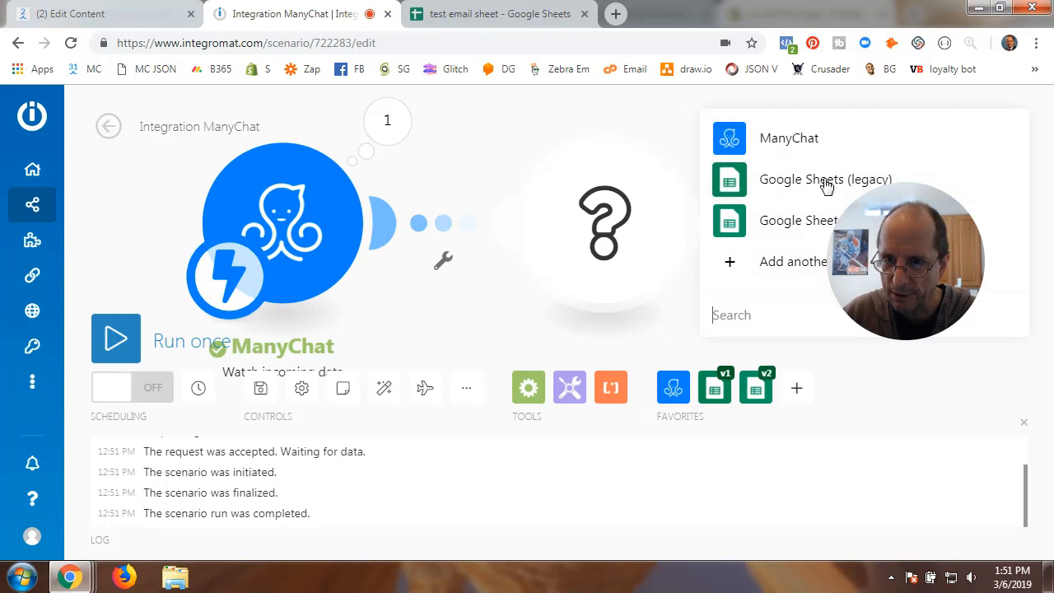
{"action": "left_click", "coordinate": [822, 182]}
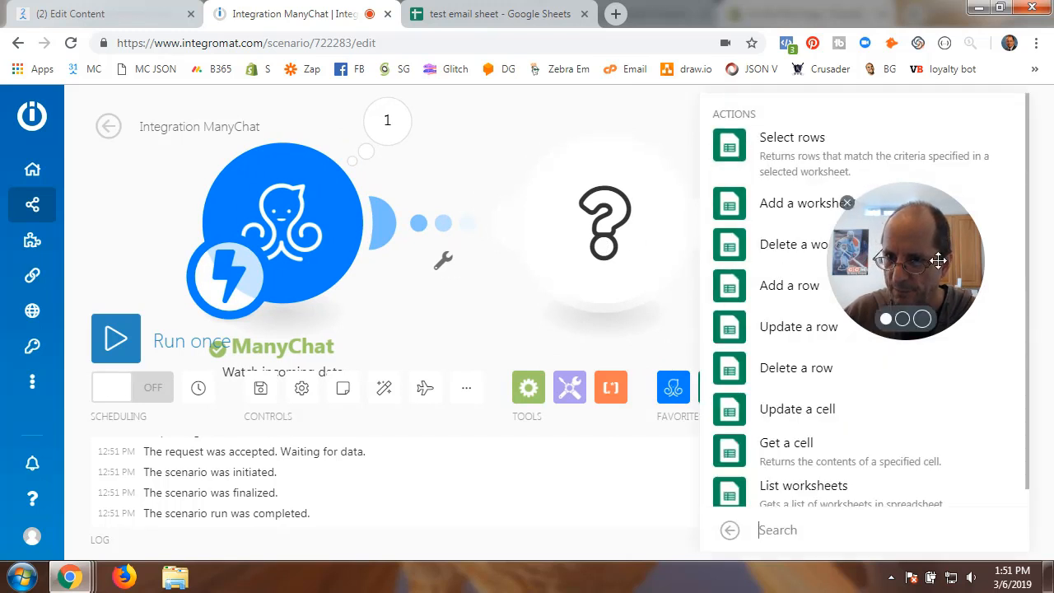
{"action": "left_click_drag", "start_coordinate": [936, 260], "coordinate": [247, 445]}
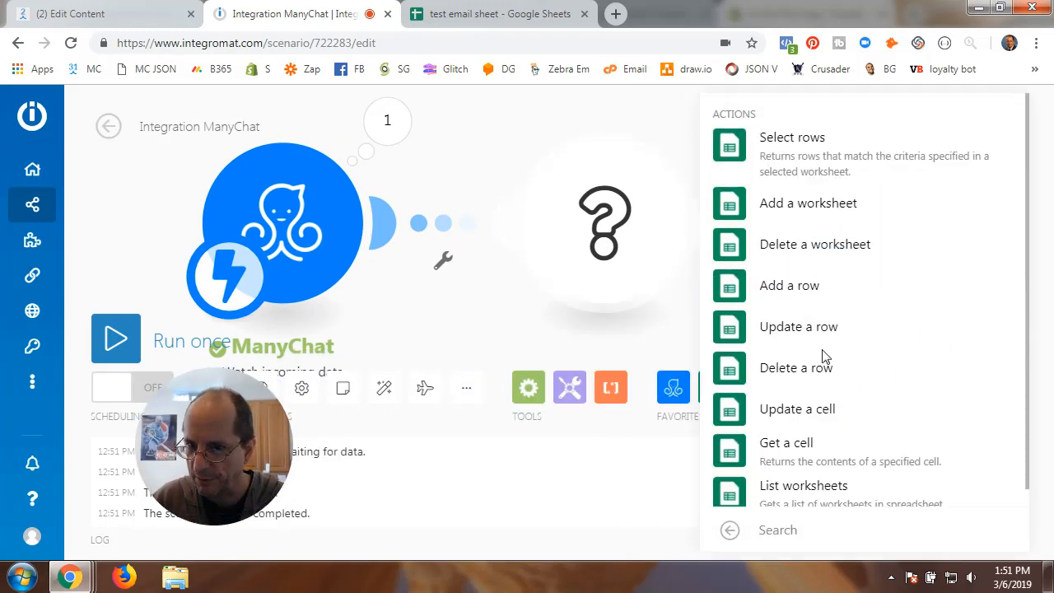
{"action": "scroll", "coordinate": [821, 356], "scroll_direction": "down", "scroll_amount": 1}
{"action": "scroll", "coordinate": [818, 304], "scroll_direction": "up", "scroll_amount": 1}
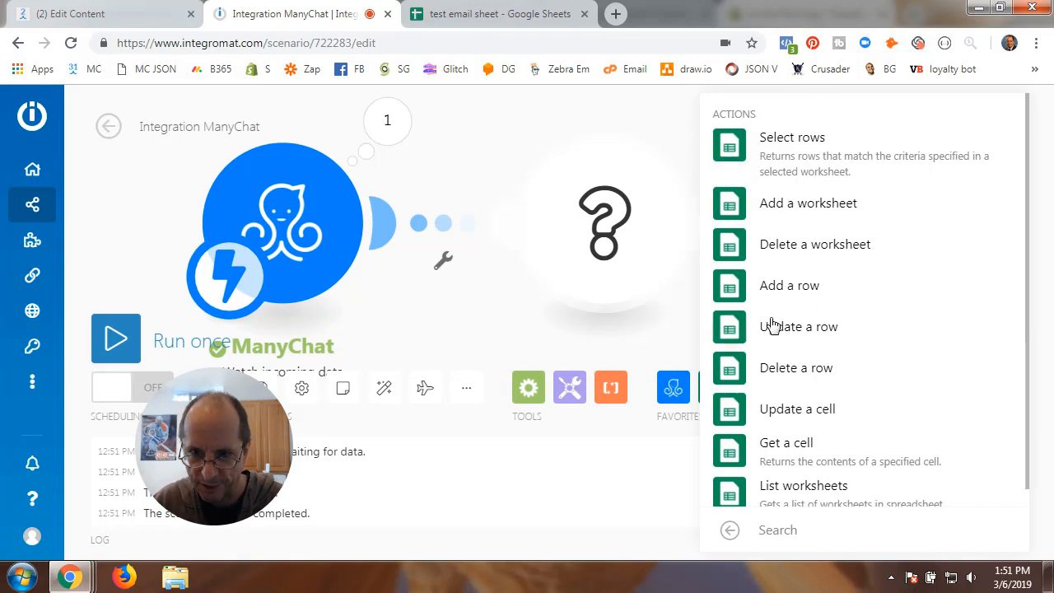
{"action": "left_click", "coordinate": [803, 145]}
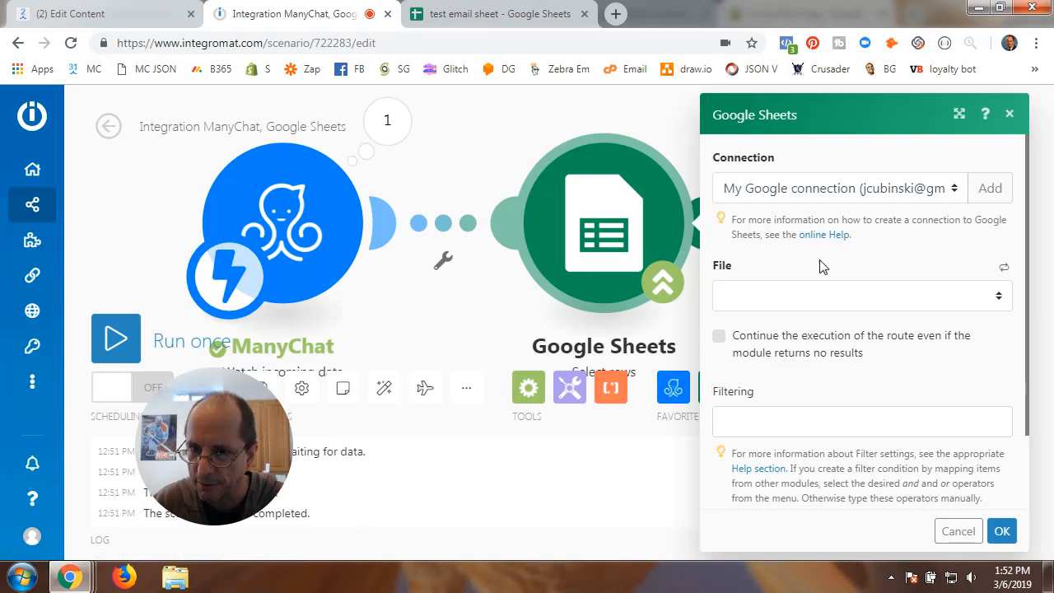
Set the Select rows module's file to test email sheet and its worksheet to Sheet3
{"action": "left_click", "coordinate": [992, 298]}
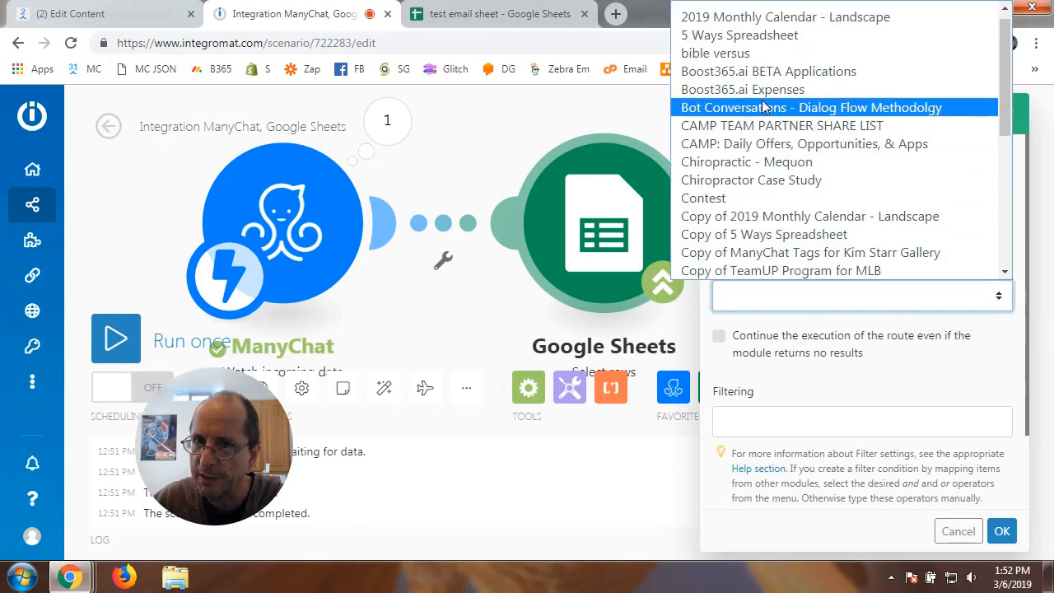
{"action": "scroll", "coordinate": [757, 230], "scroll_direction": "down", "scroll_amount": 5}
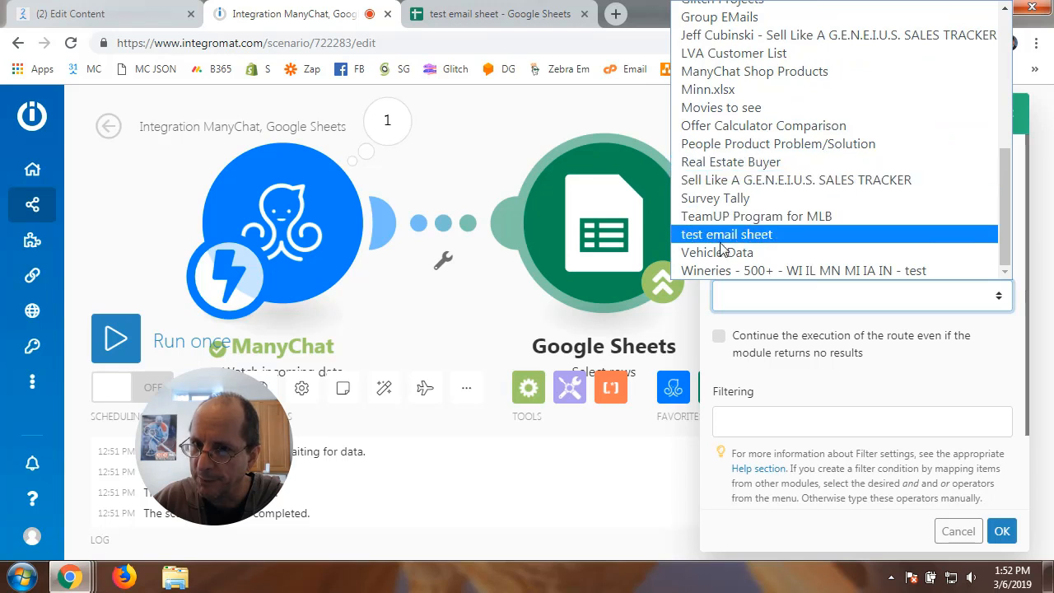
{"action": "left_click", "coordinate": [750, 235]}
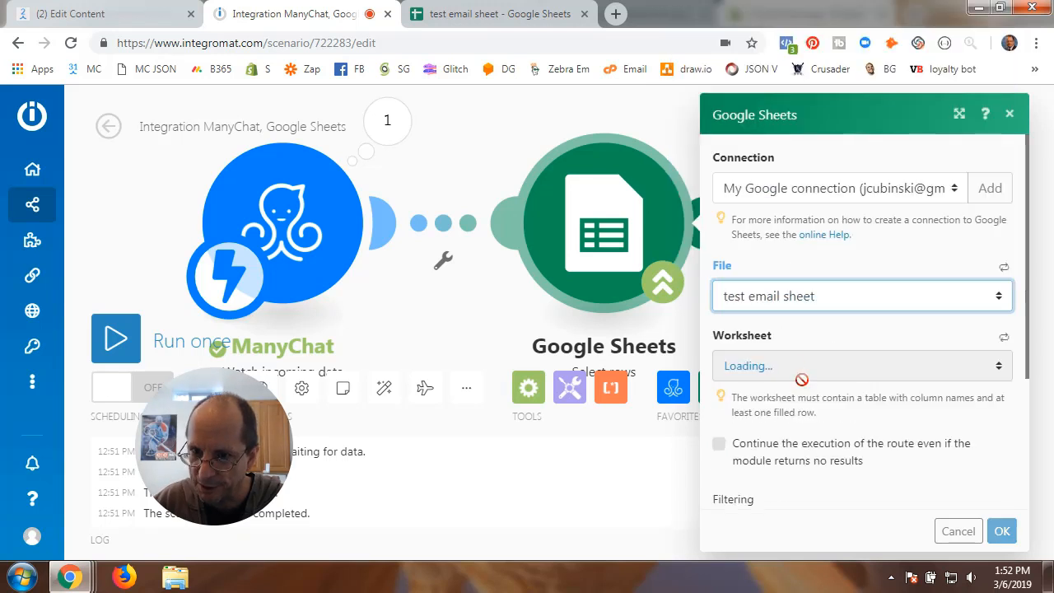
{"action": "left_click", "coordinate": [794, 373]}
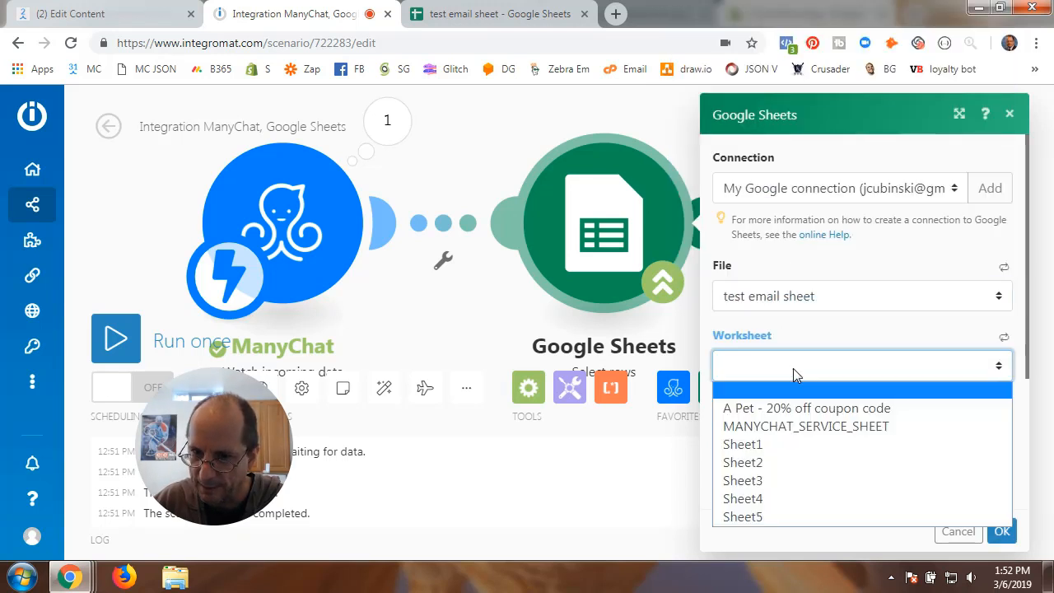
{"action": "left_click", "coordinate": [745, 480]}
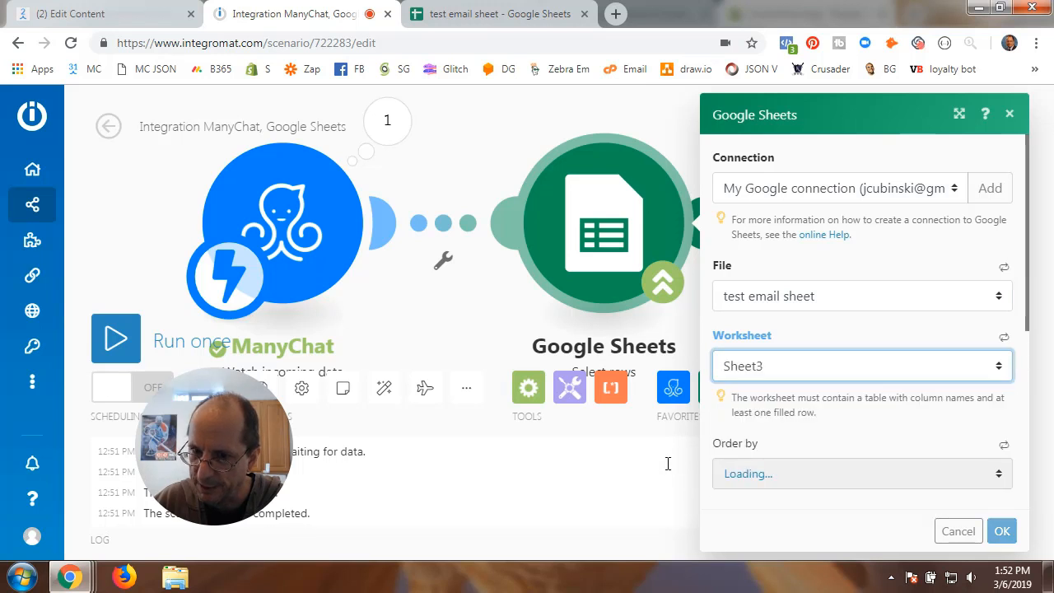
Order the selected rows by ID (id) in ascending order (A -> Z), checking the ID column in the Google Sheets spreadsheet
{"action": "scroll", "coordinate": [828, 437], "scroll_direction": "down", "scroll_amount": 3}
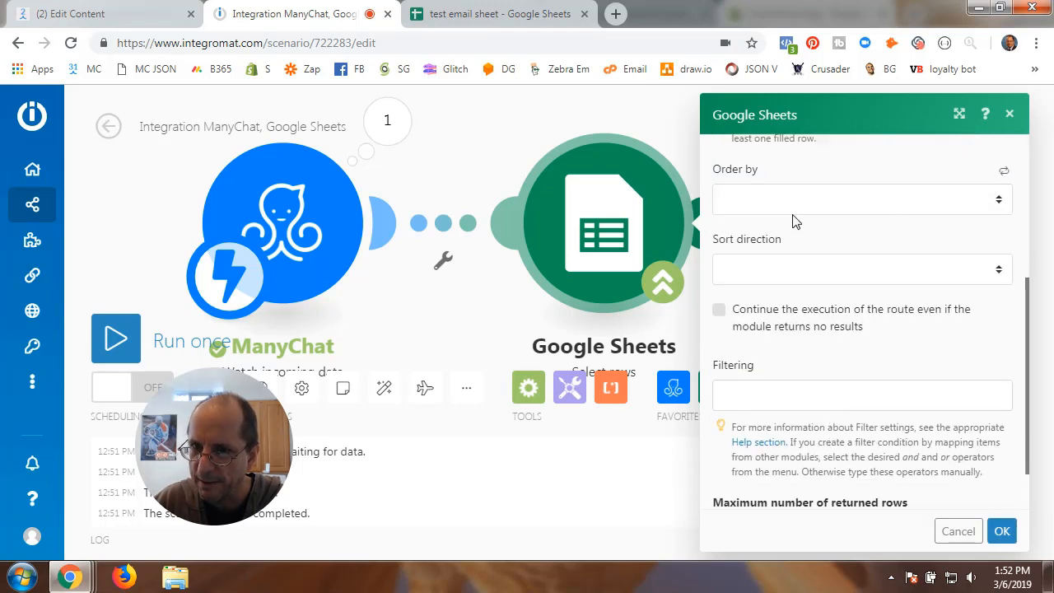
{"action": "left_click", "coordinate": [998, 205]}
{"action": "left_click", "coordinate": [750, 245]}
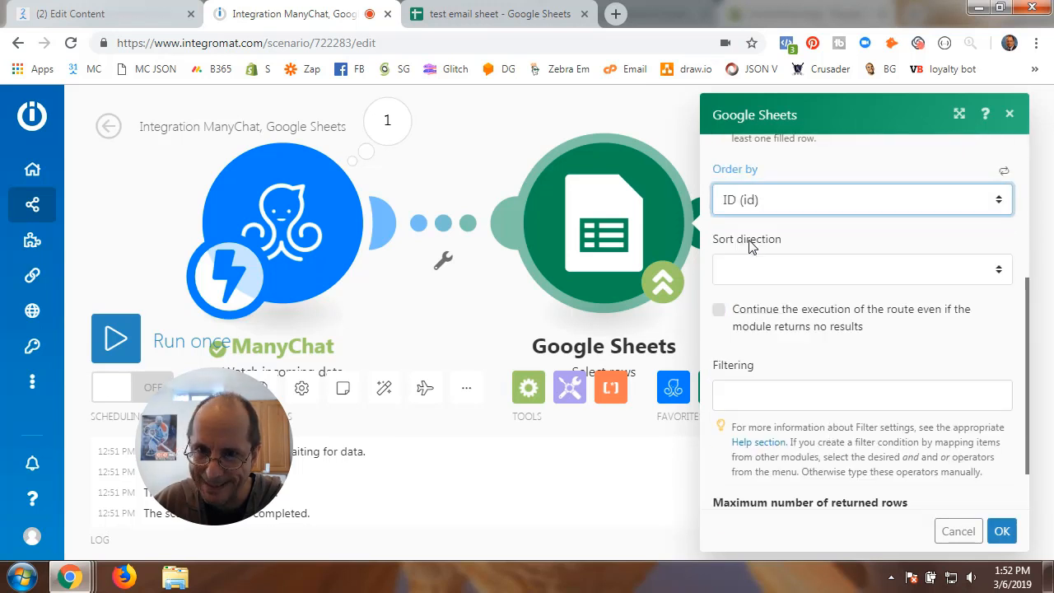
{"action": "left_click", "coordinate": [498, 17]}
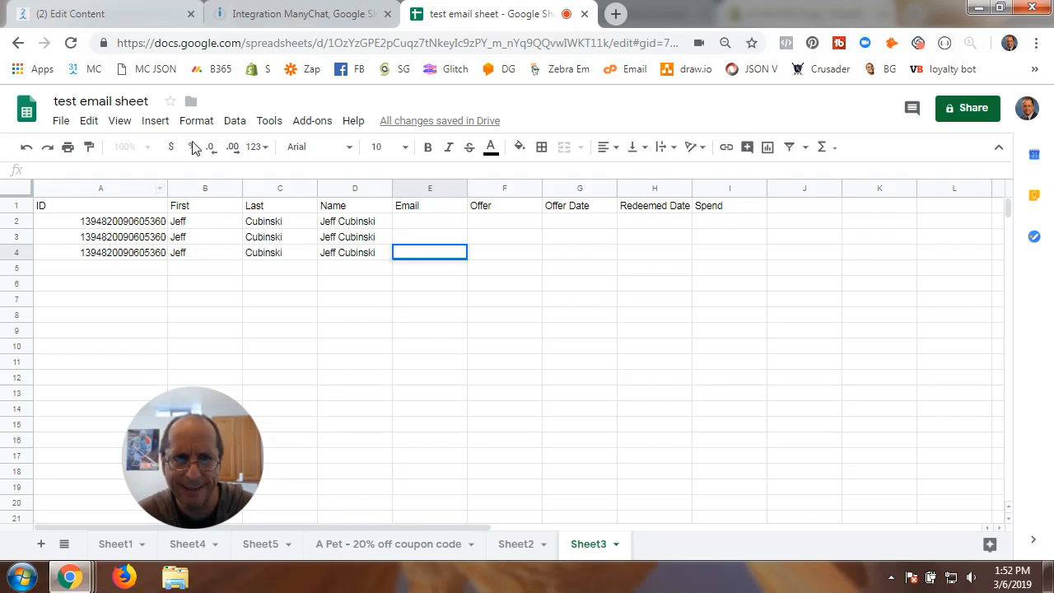
{"action": "left_click", "coordinate": [303, 14]}
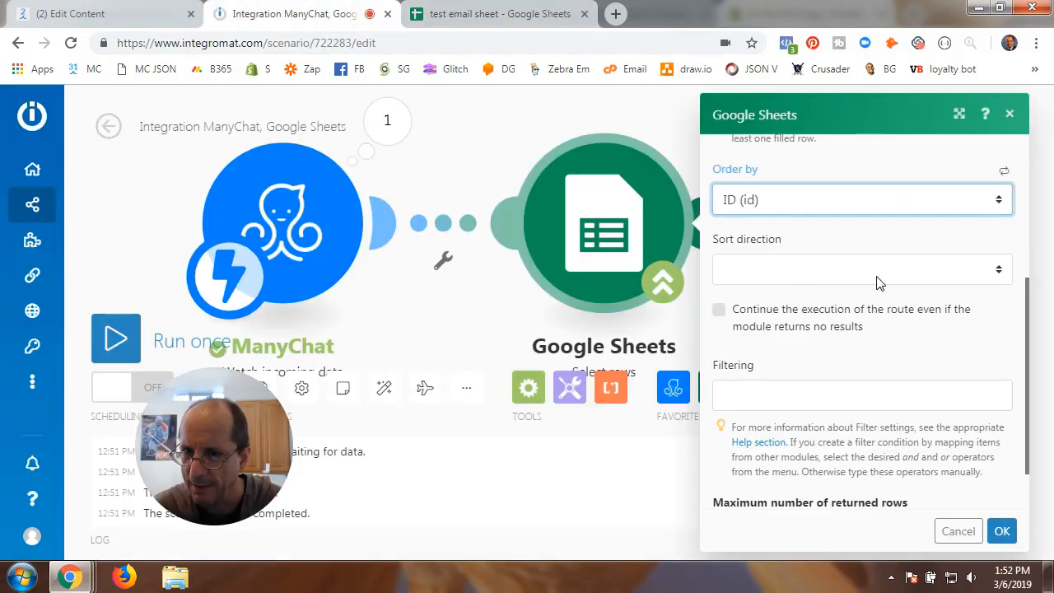
{"action": "left_click", "coordinate": [996, 270]}
{"action": "left_click", "coordinate": [793, 311]}
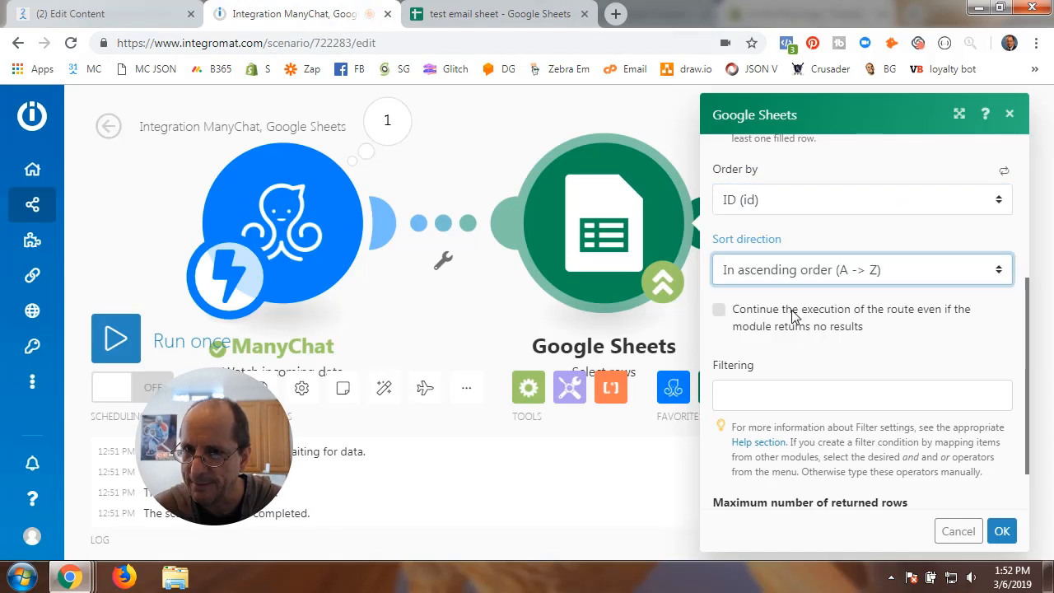
{"action": "left_click", "coordinate": [999, 202]}
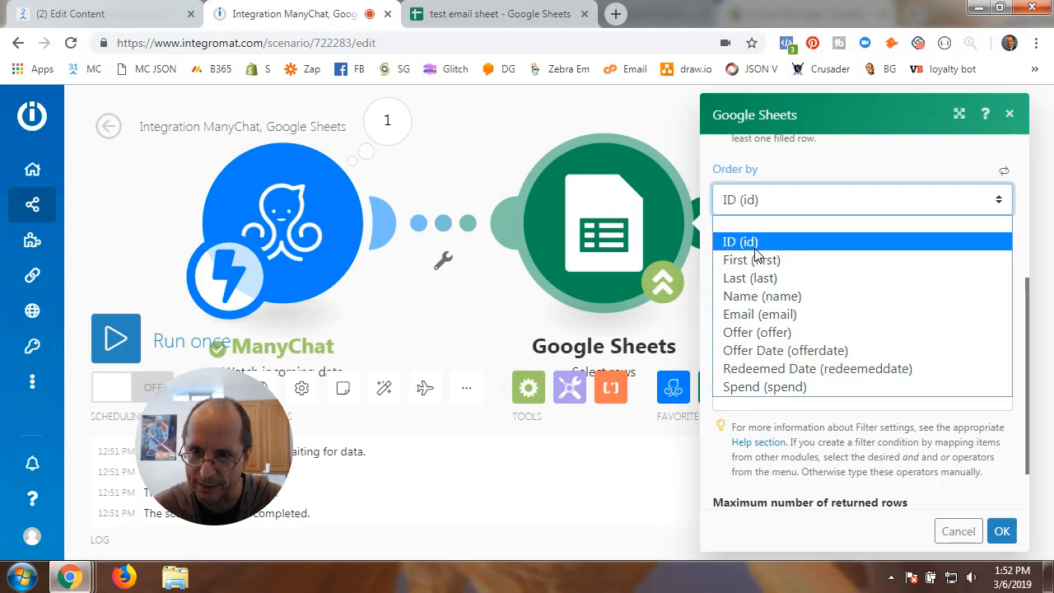
{"action": "left_click", "coordinate": [820, 209]}
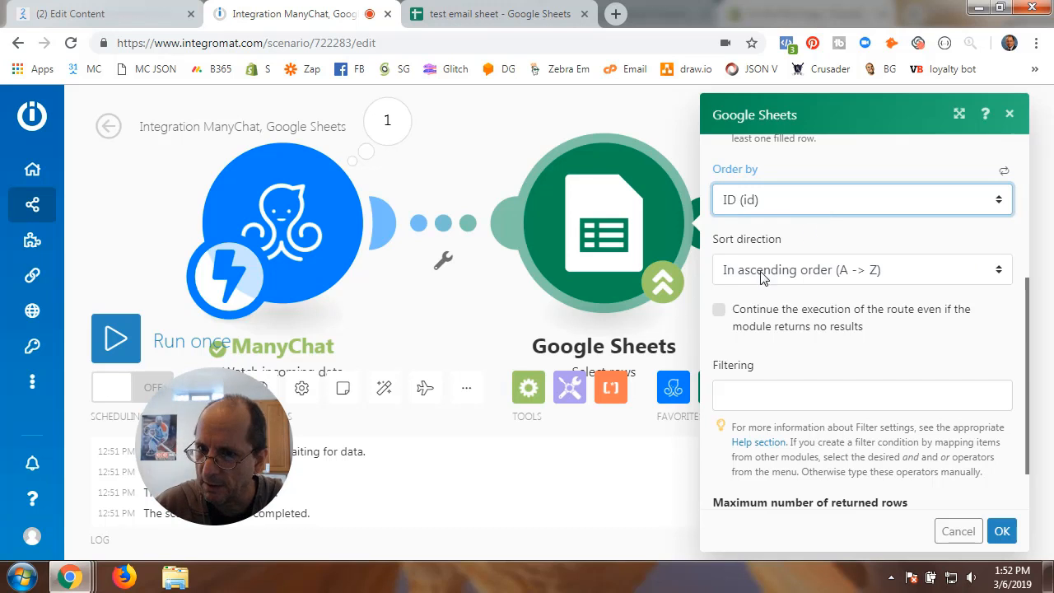
Filter the Select rows module with the condition id = Subscriber: ID, mapped from the ManyChat data
{"action": "scroll", "coordinate": [762, 277], "scroll_direction": "down", "scroll_amount": 2}
{"action": "left_click", "coordinate": [742, 333]}
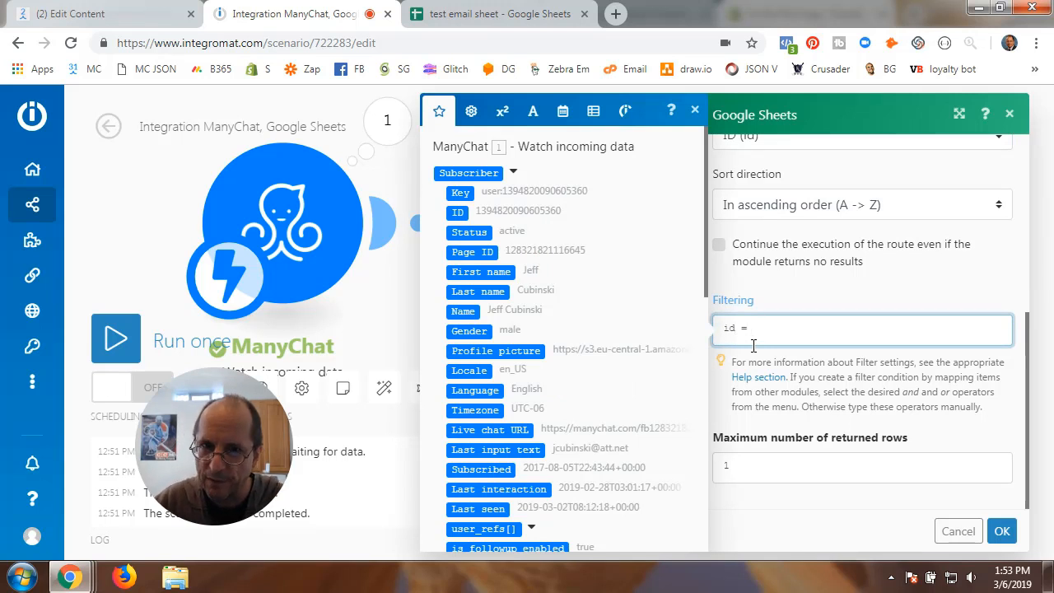
{"action": "type", "text": "id ="}
{"action": "left_click", "coordinate": [458, 212]}
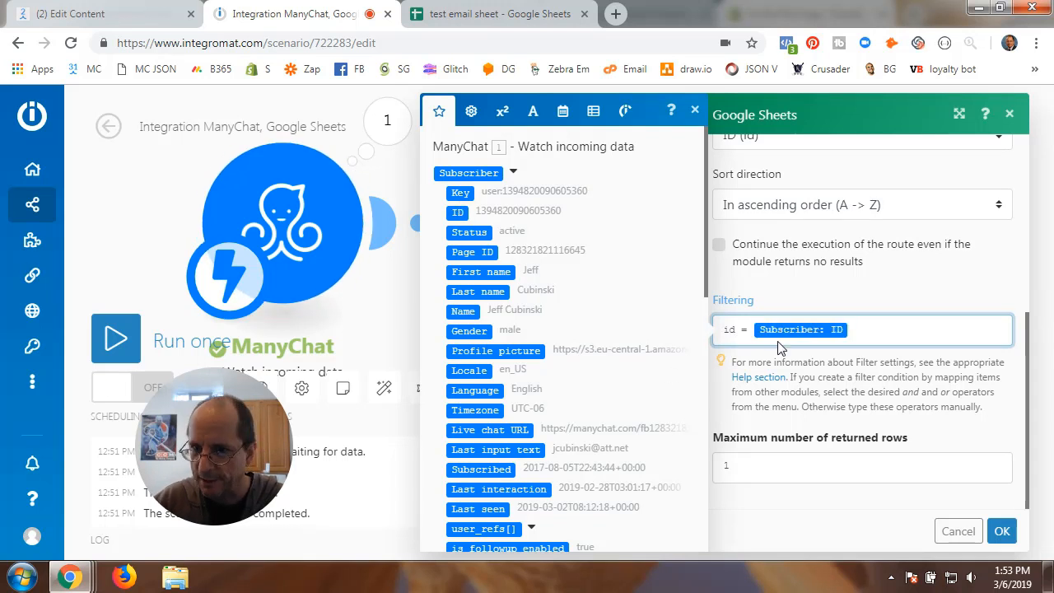
Set the maximum number of returned rows to 5 and save the Select rows module's settings
{"action": "left_click", "coordinate": [748, 470]}
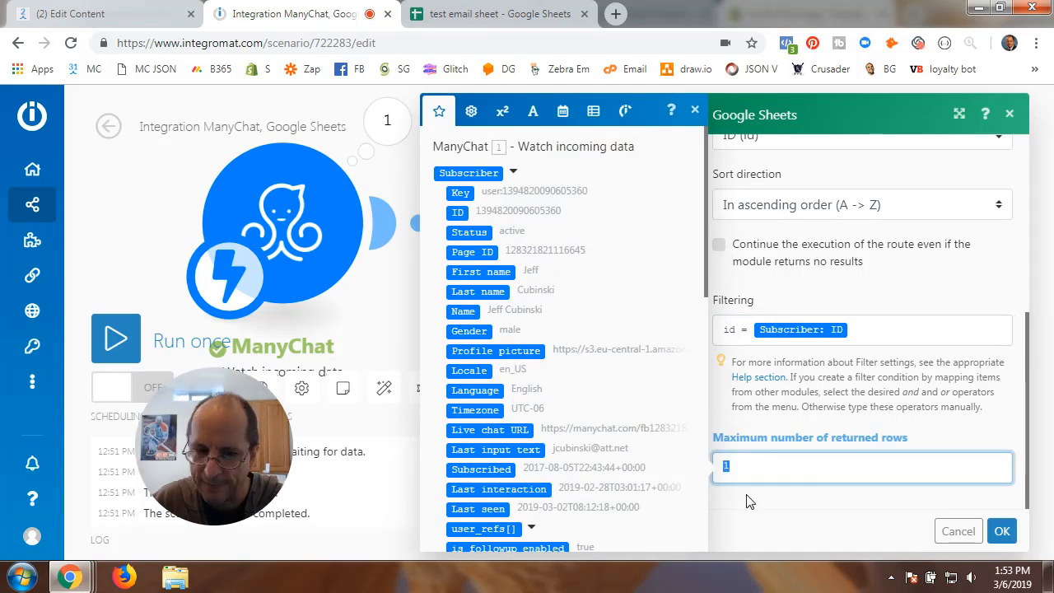
{"action": "left_click", "coordinate": [498, 14]}
{"action": "left_click", "coordinate": [320, 14]}
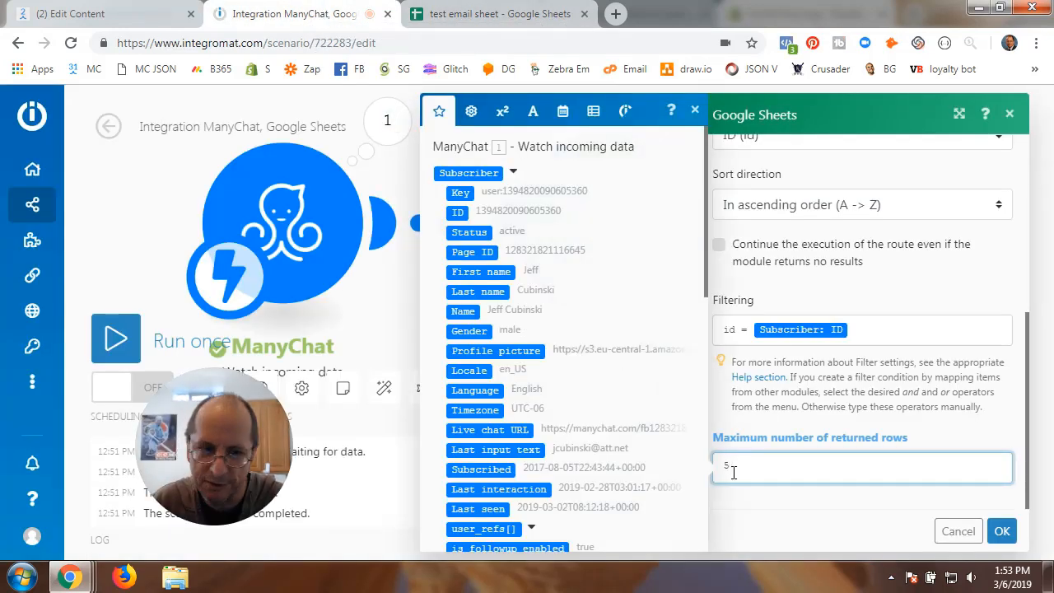
{"action": "left_click", "coordinate": [1000, 530]}
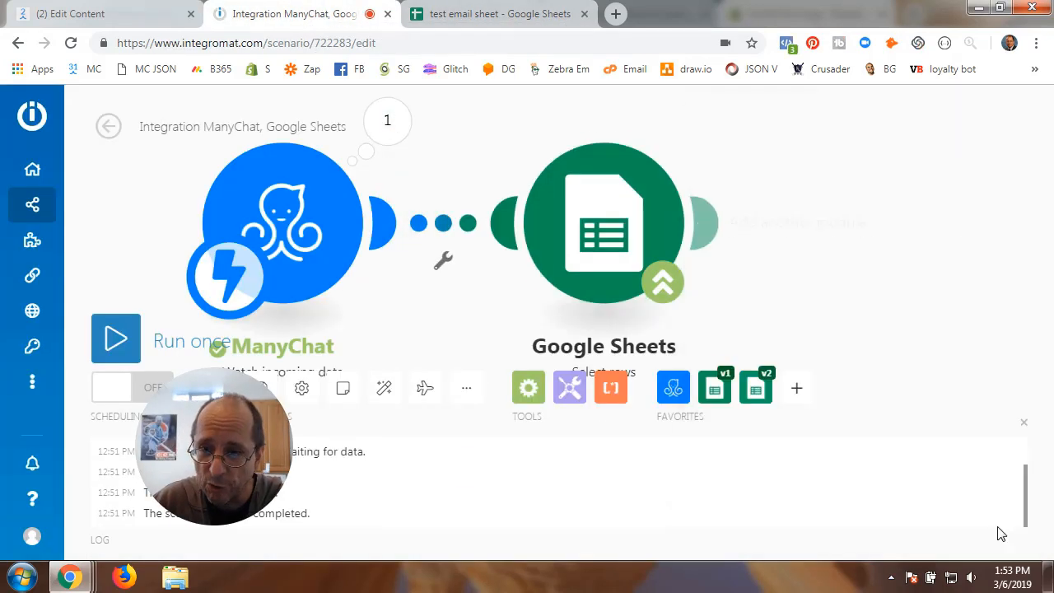
Add a Google Sheets (legacy) Update a row module after the Select rows module
{"action": "left_click", "coordinate": [708, 227]}
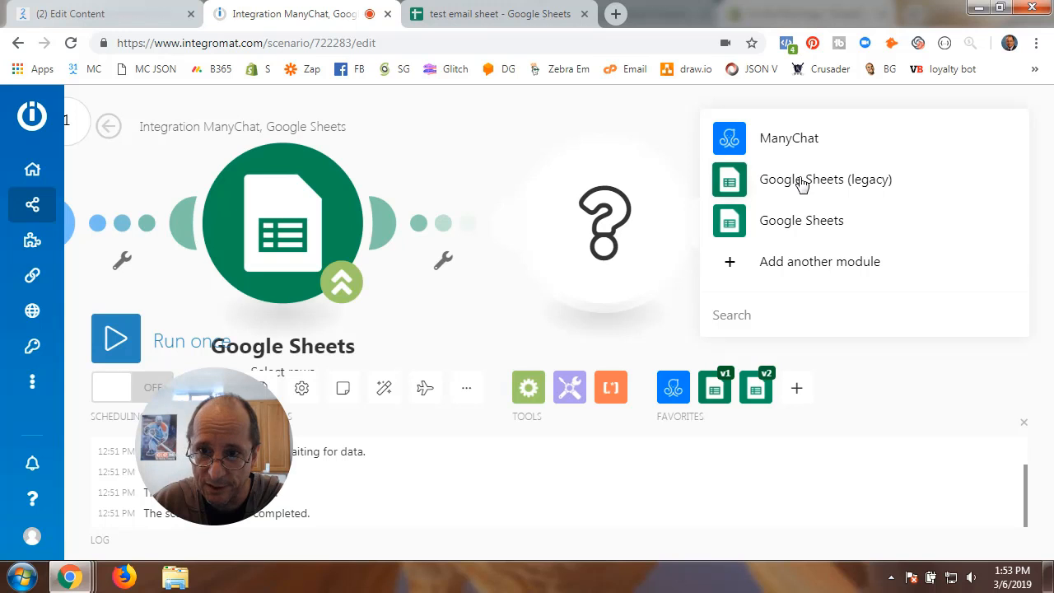
{"action": "left_click", "coordinate": [799, 183]}
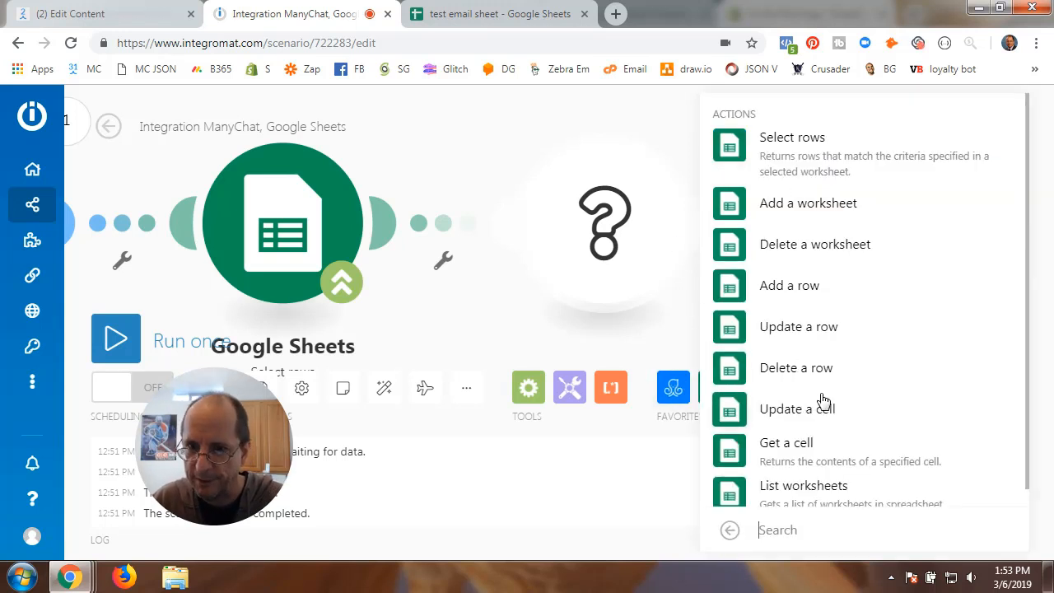
{"action": "left_click", "coordinate": [806, 328]}
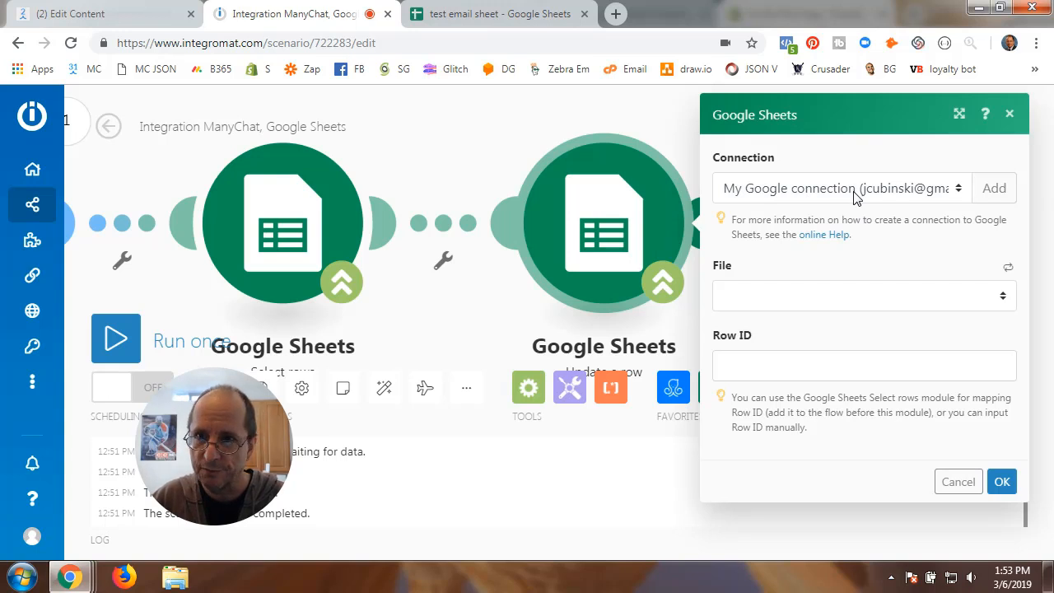
Point the Update a row module at Sheet3 of the test email sheet file
{"action": "left_click", "coordinate": [774, 302]}
{"action": "scroll", "coordinate": [753, 218], "scroll_direction": "down", "scroll_amount": 5}
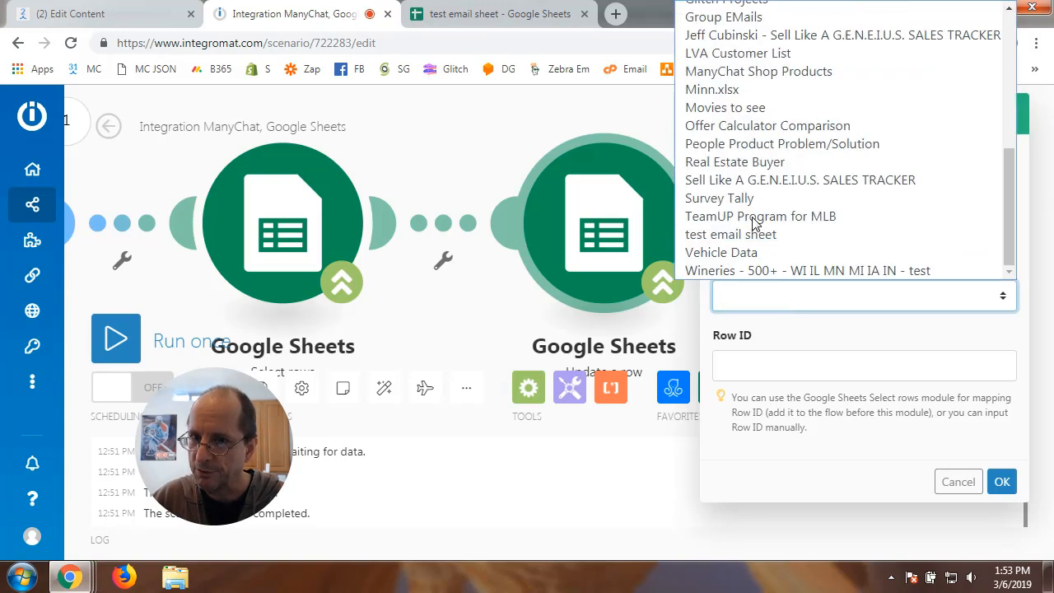
{"action": "left_click", "coordinate": [733, 237]}
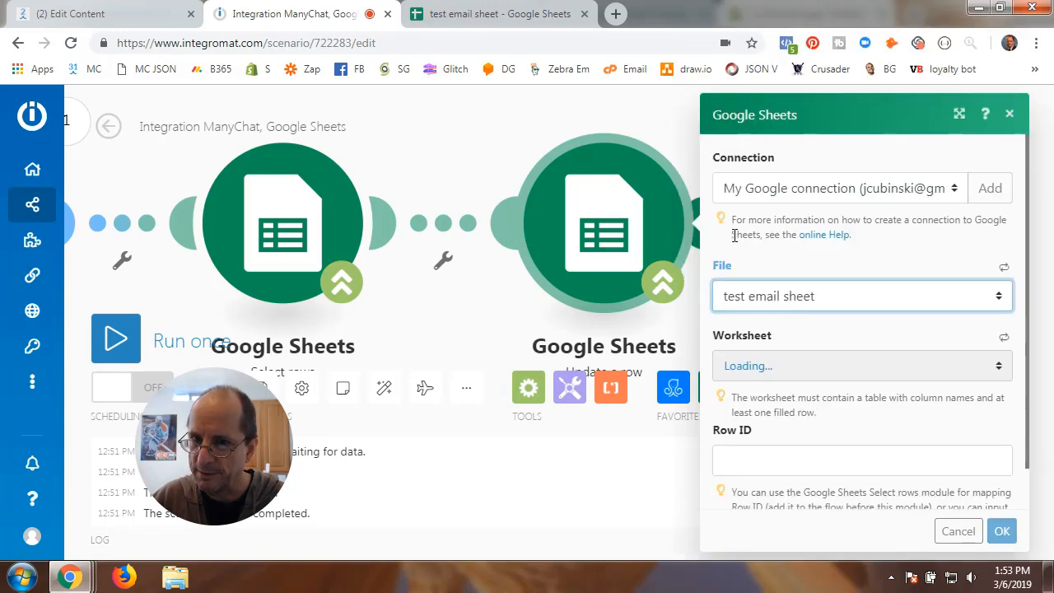
{"action": "left_click", "coordinate": [781, 372]}
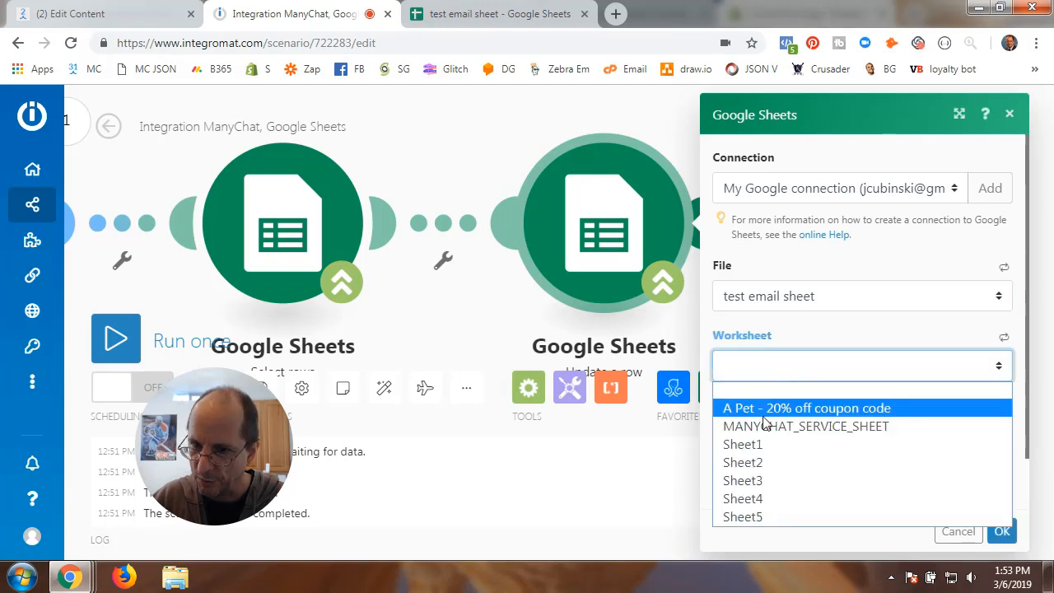
{"action": "left_click", "coordinate": [770, 481]}
{"action": "scroll", "coordinate": [774, 447], "scroll_direction": "down", "scroll_amount": 1}
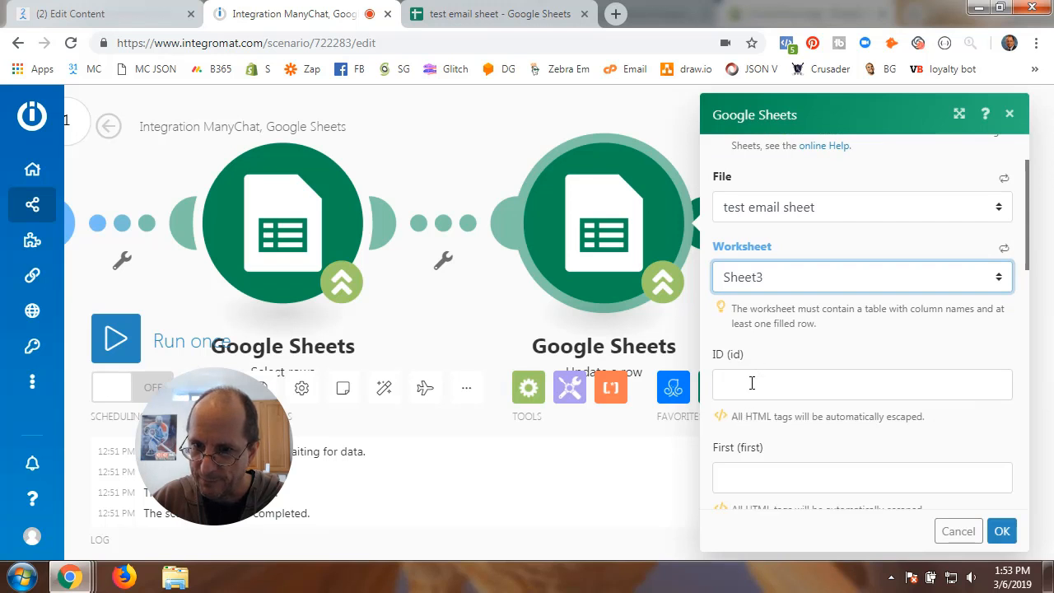
Map the Update a row module's Row ID to the Row ID from the Select rows module
{"action": "scroll", "coordinate": [749, 383], "scroll_direction": "down", "scroll_amount": 10}
{"action": "left_click", "coordinate": [747, 422]}
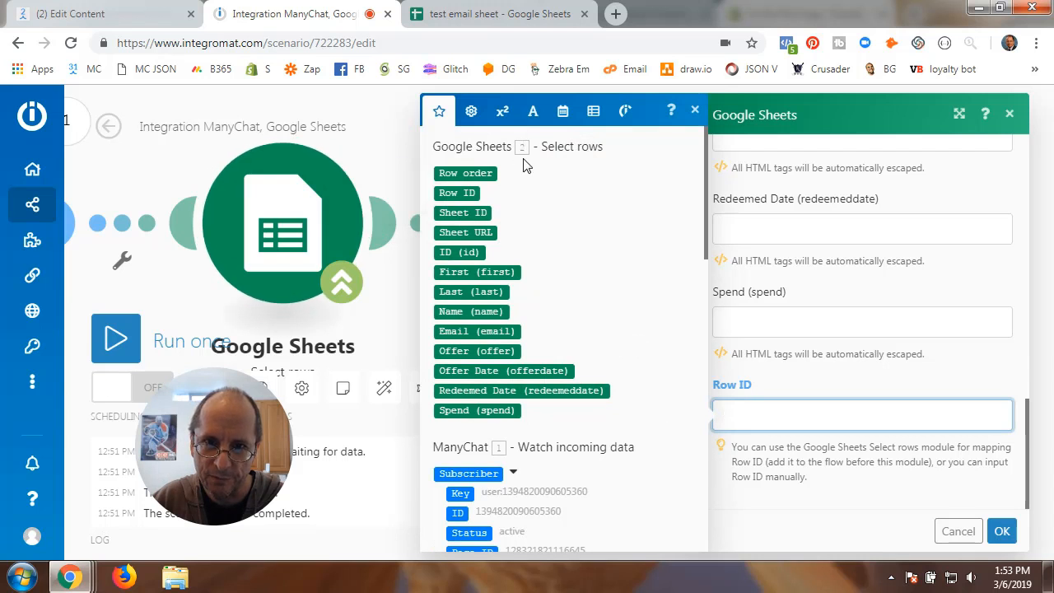
{"action": "left_click", "coordinate": [457, 192]}
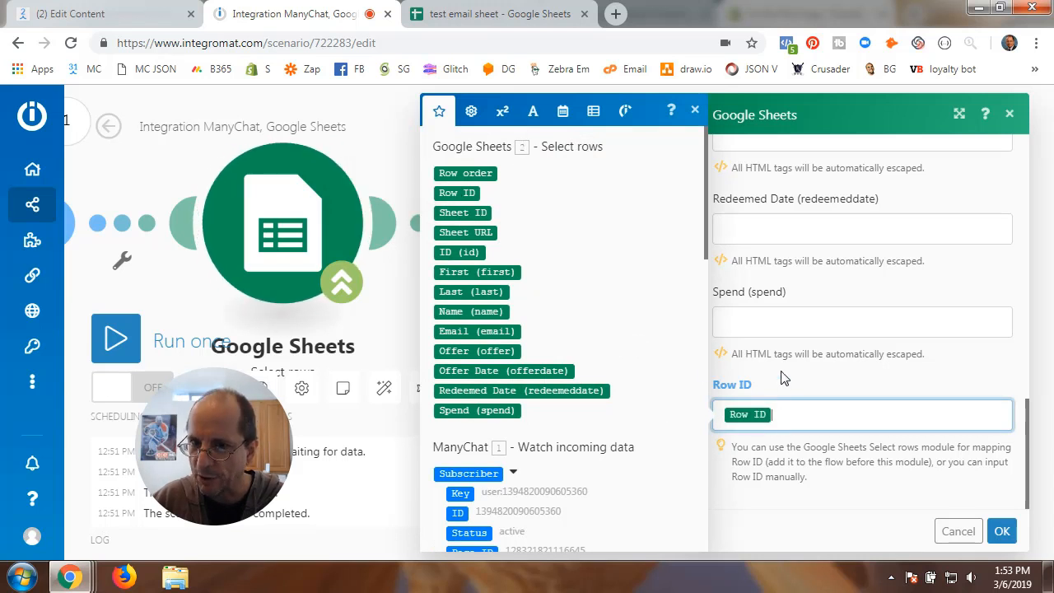
{"action": "left_click", "coordinate": [783, 378]}
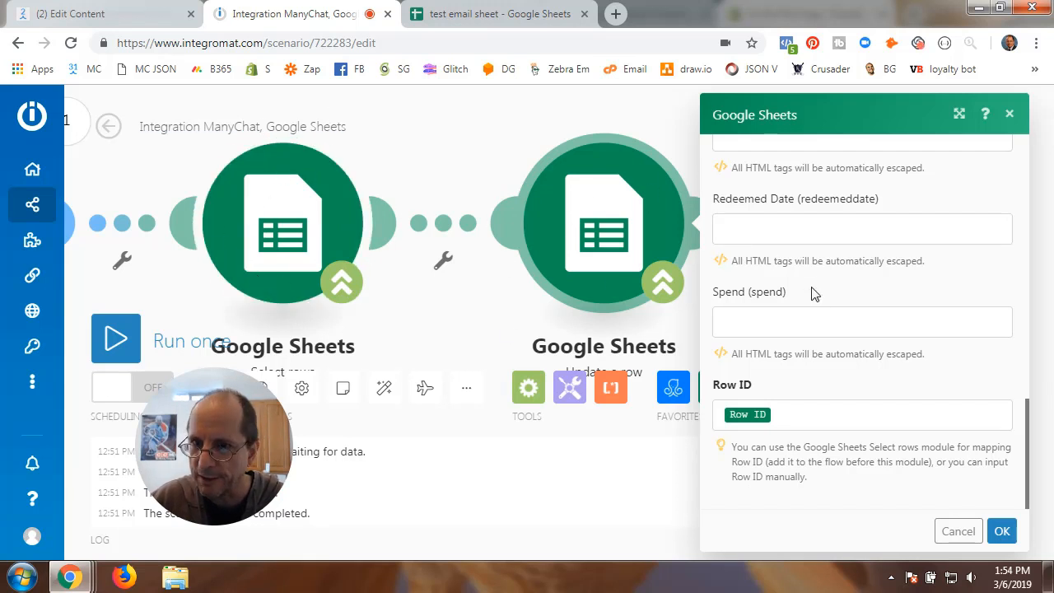
Map the Email field to the ManyChat subscriber's custom field Test EMail and save the Update a row module's settings
{"action": "scroll", "coordinate": [819, 301], "scroll_direction": "up", "scroll_amount": 3}
{"action": "left_click", "coordinate": [803, 230]}
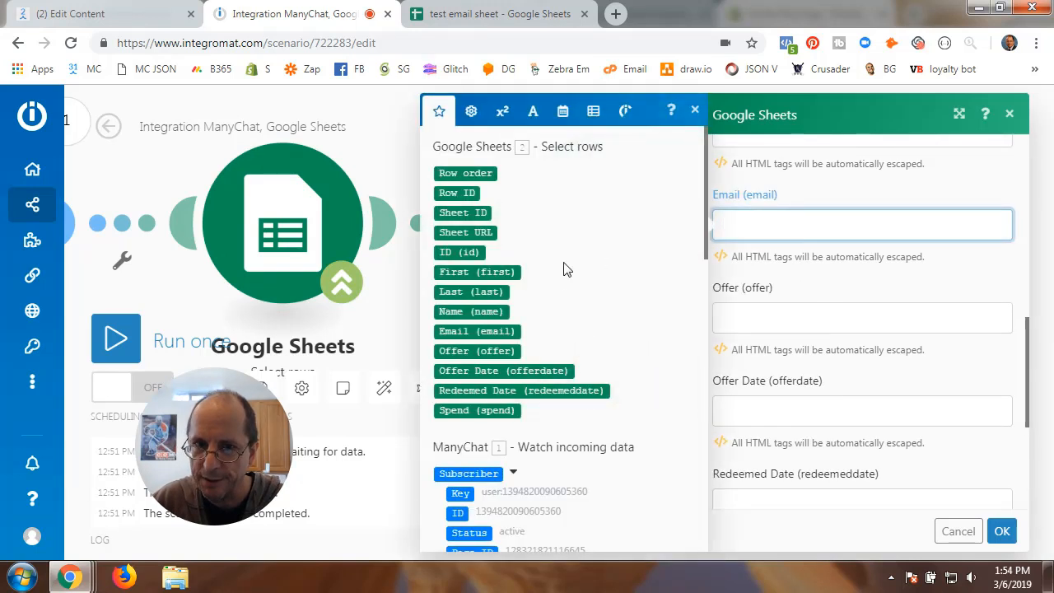
{"action": "scroll", "coordinate": [551, 411], "scroll_direction": "down", "scroll_amount": 6}
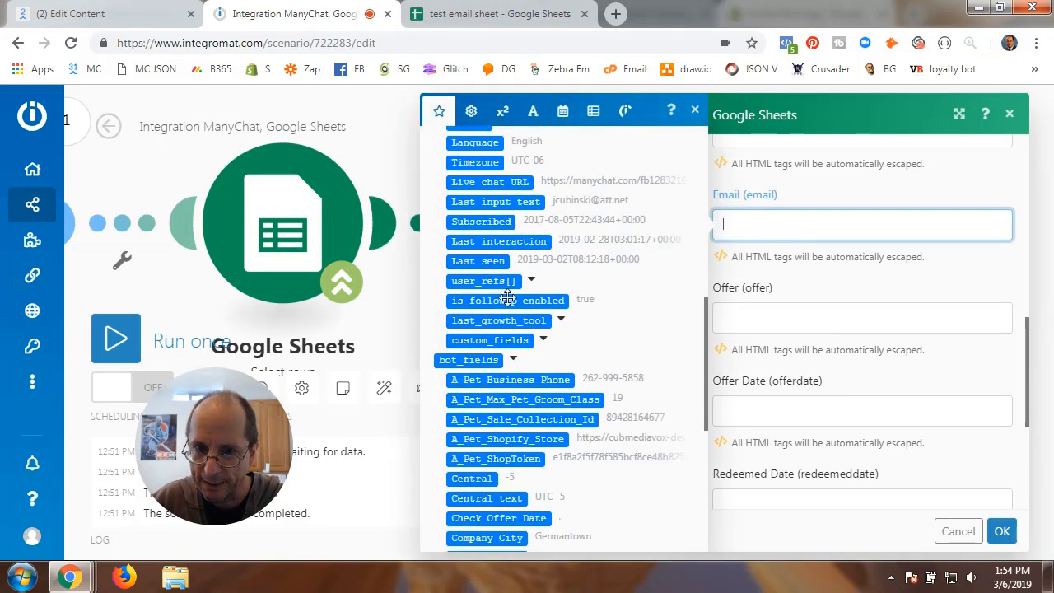
{"action": "left_click", "coordinate": [542, 344]}
{"action": "scroll", "coordinate": [520, 336], "scroll_direction": "down", "scroll_amount": 3}
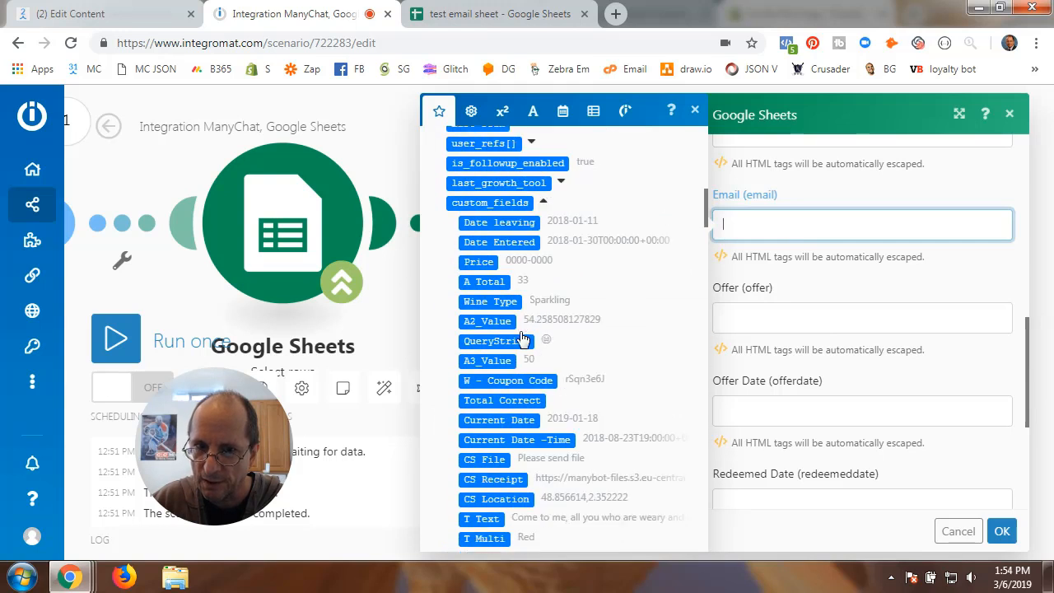
{"action": "scroll", "coordinate": [520, 336], "scroll_direction": "down", "scroll_amount": 6}
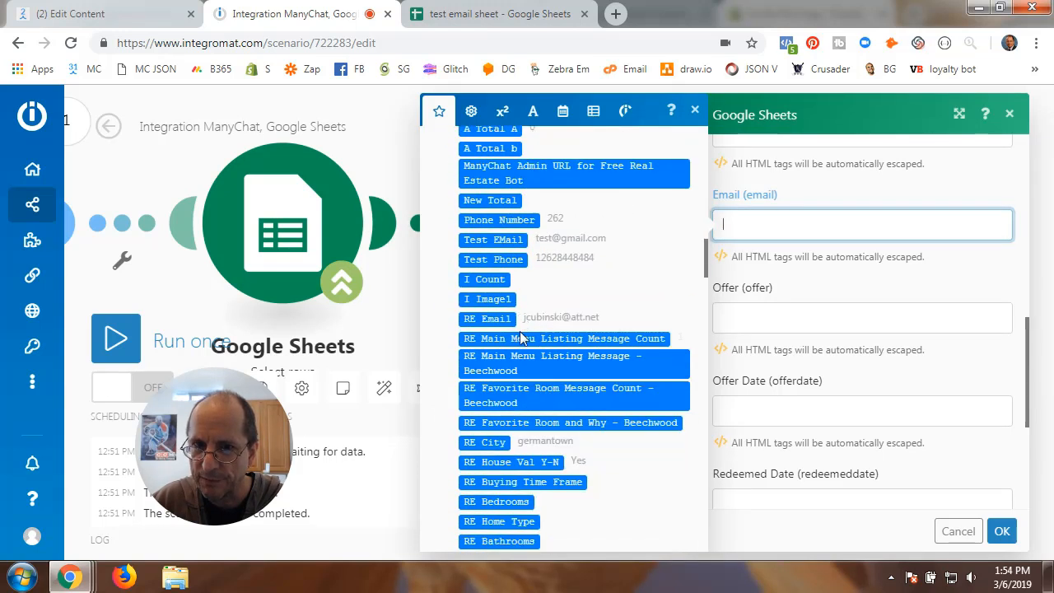
{"action": "scroll", "coordinate": [551, 273], "scroll_direction": "up", "scroll_amount": 2}
{"action": "left_click", "coordinate": [494, 239]}
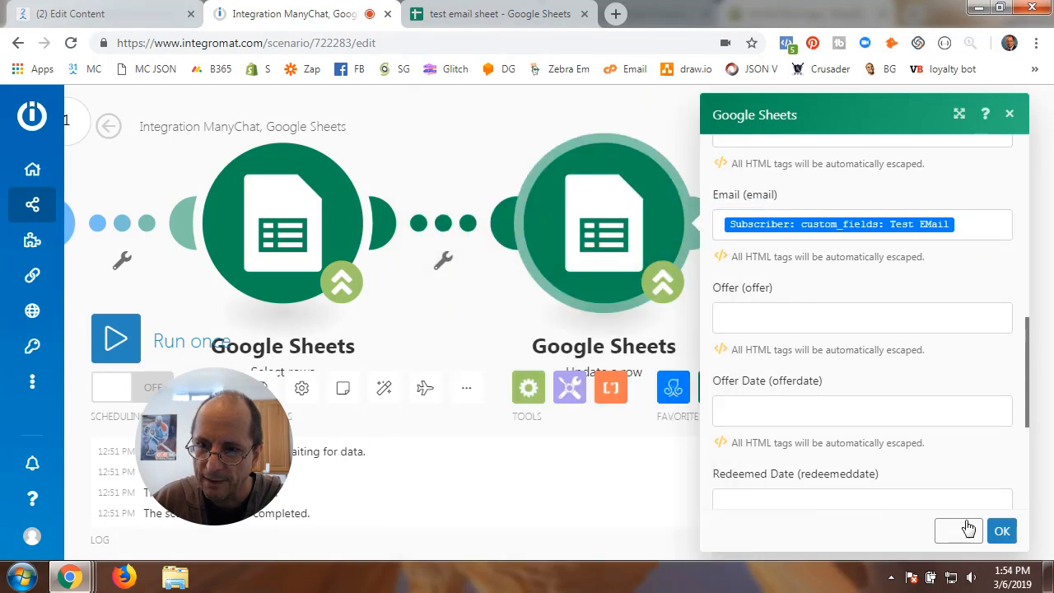
{"action": "left_click", "coordinate": [1001, 531]}
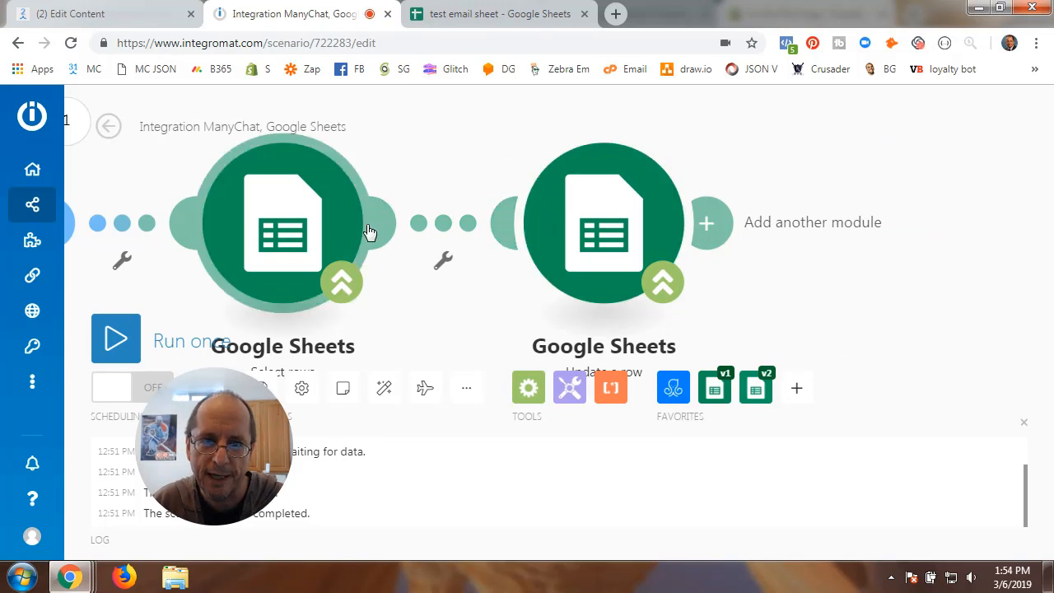
Run the scenario once, send data to it from the ManyChat flow, and return to Integromat
{"action": "mouse_move", "coordinate": [306, 232]}
{"action": "left_mouse_down"}
{"action": "mouse_move", "coordinate": [437, 227]}
{"action": "mouse_move", "coordinate": [307, 229]}
{"action": "left_mouse_up"}
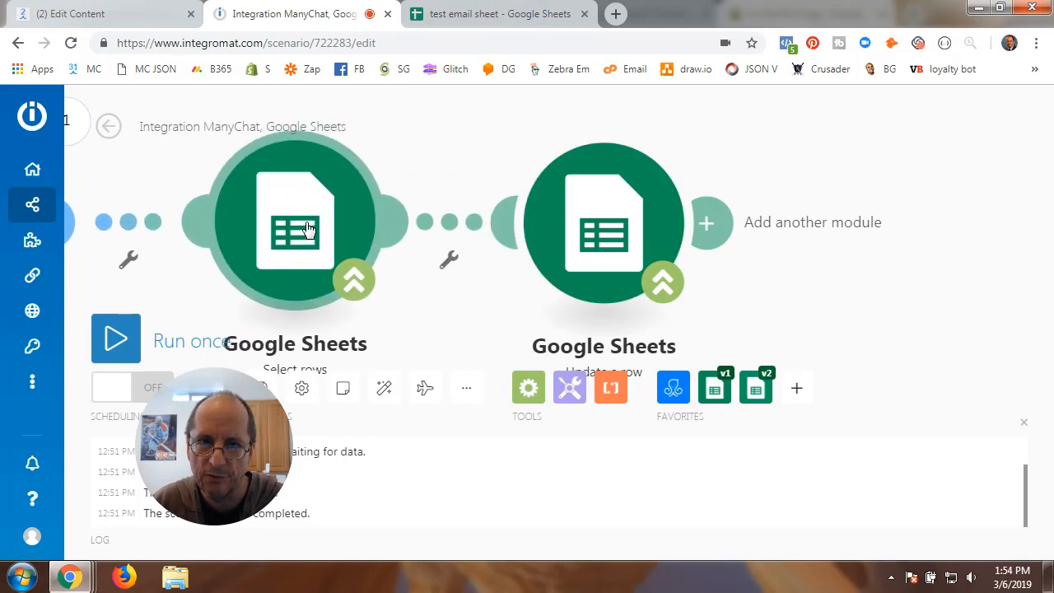
{"action": "left_click_drag", "start_coordinate": [437, 124], "coordinate": [651, 145]}
{"action": "scroll", "coordinate": [642, 160], "scroll_direction": "down", "scroll_amount": 3}
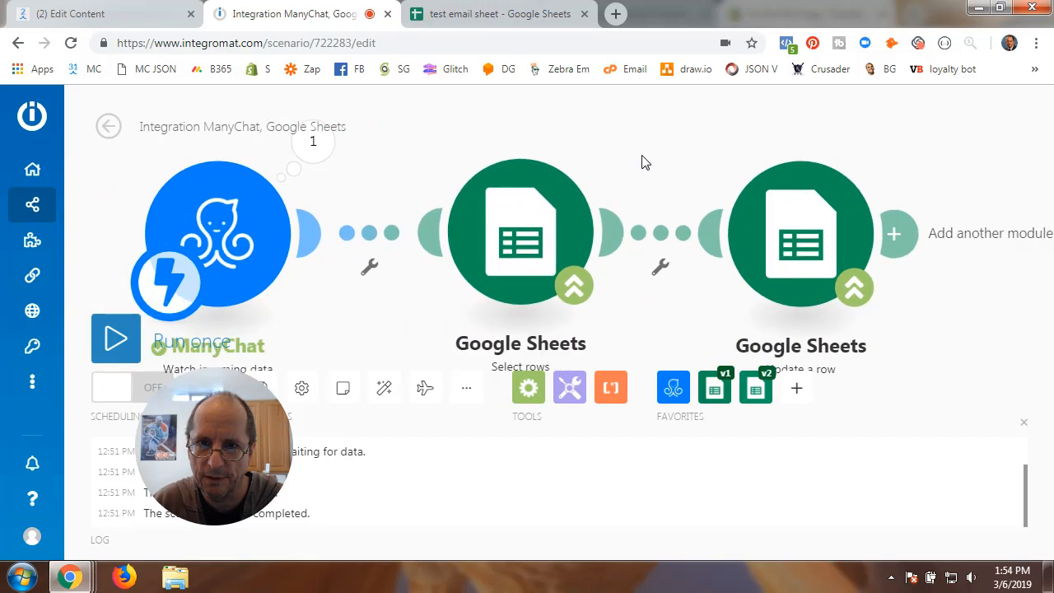
{"action": "left_click", "coordinate": [103, 337]}
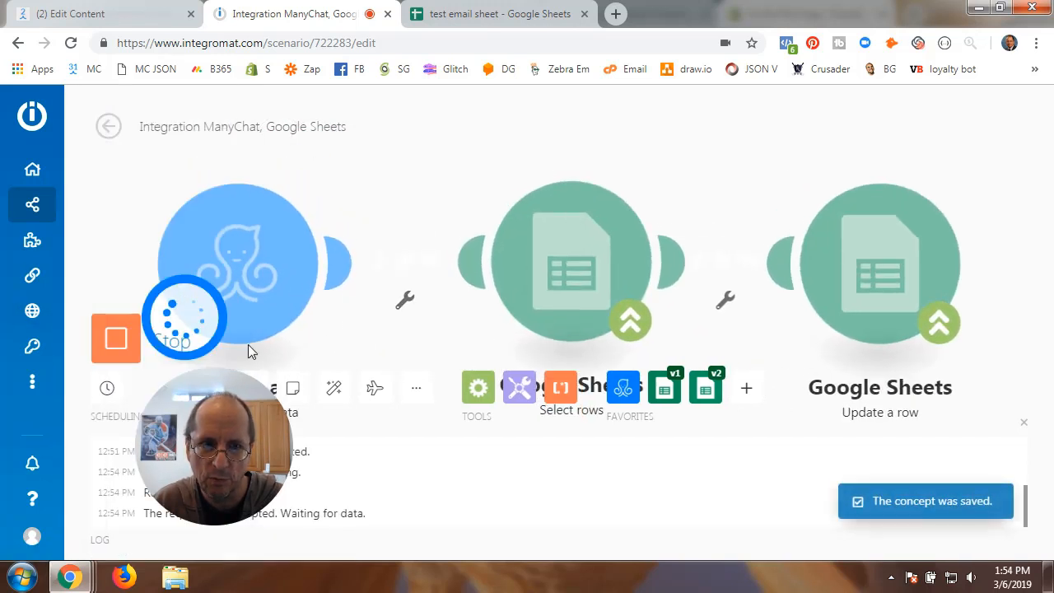
{"action": "left_click", "coordinate": [142, 25]}
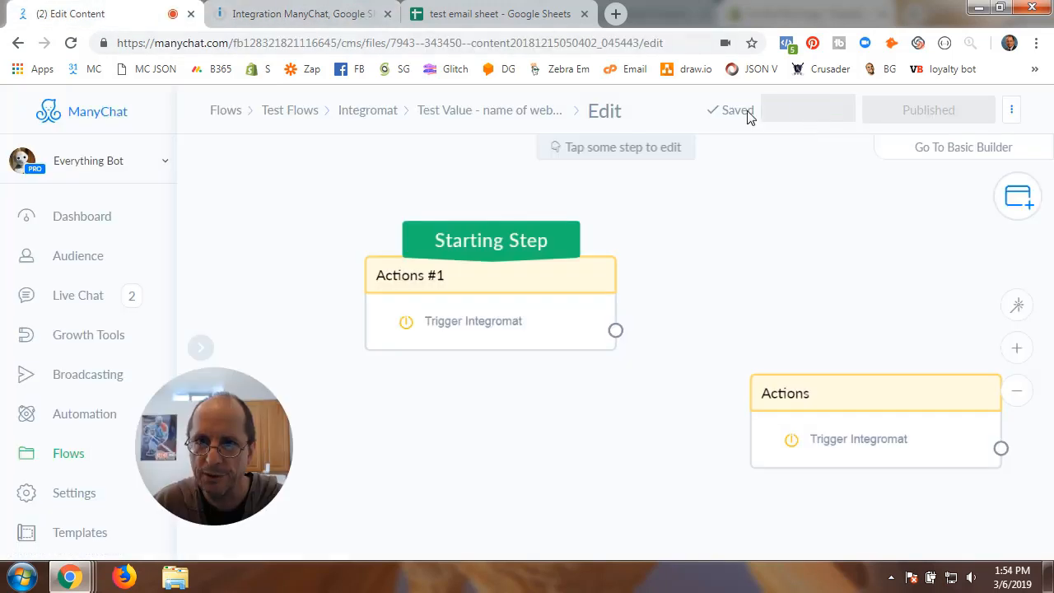
{"action": "left_click", "coordinate": [296, 14]}
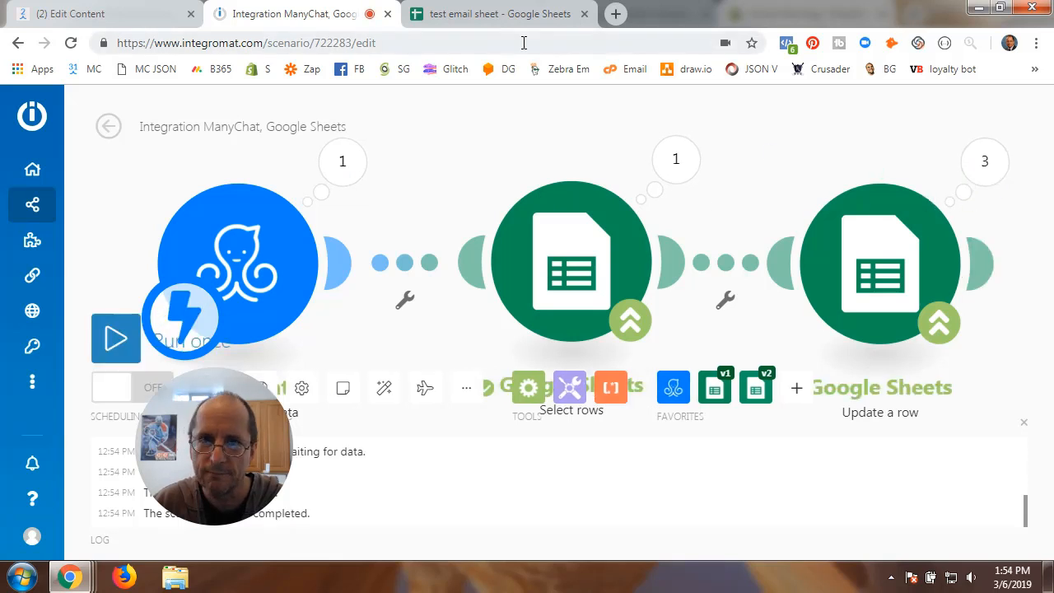
Compare the Email column in Sheet3 of the test email sheet with the details of the Update a row module's first two operations
{"action": "left_click", "coordinate": [494, 19]}
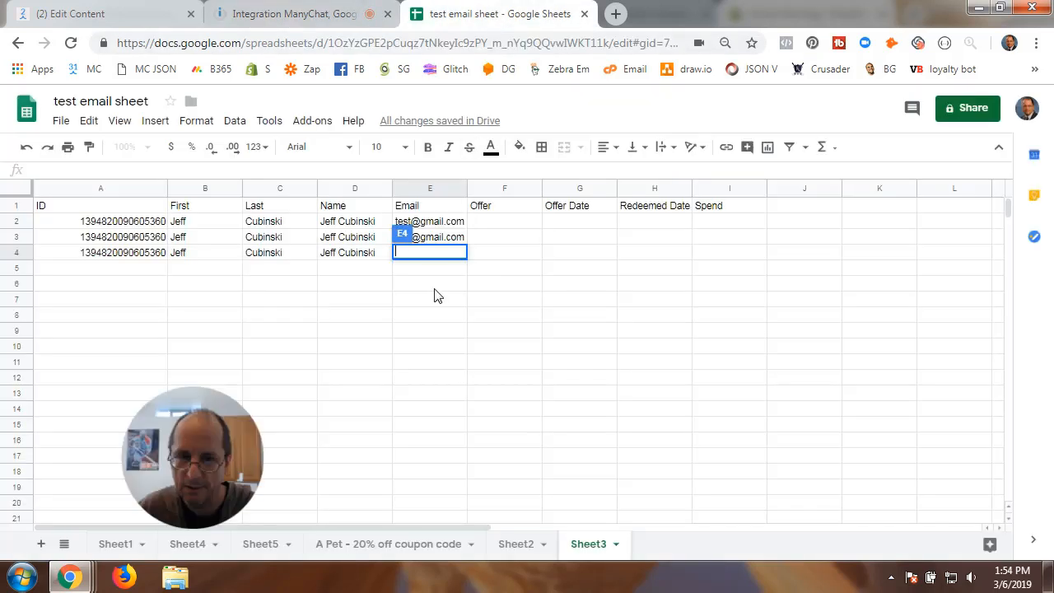
{"action": "left_click", "coordinate": [414, 272]}
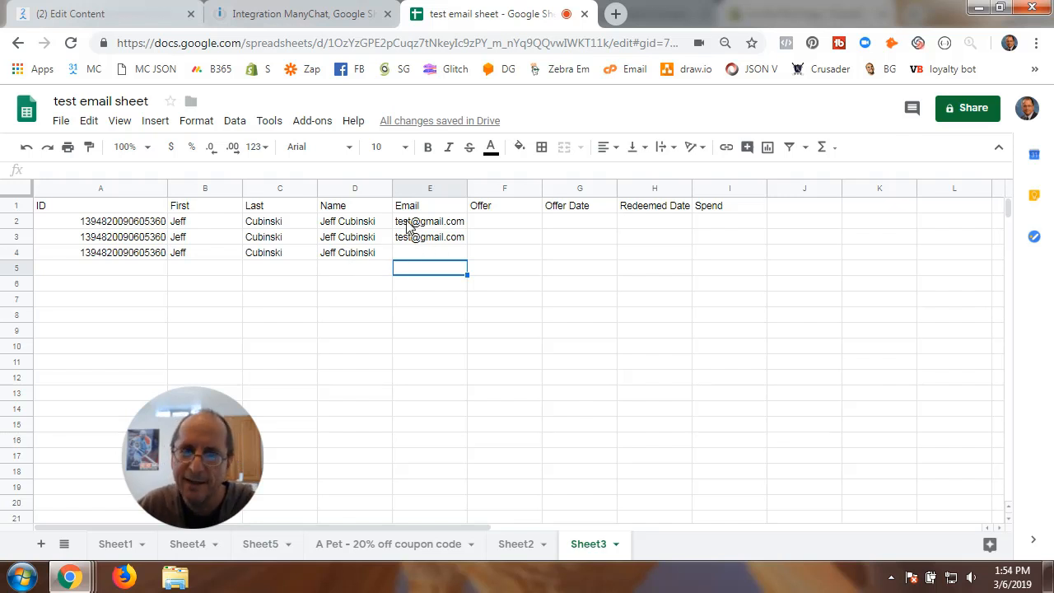
{"action": "left_click", "coordinate": [324, 17]}
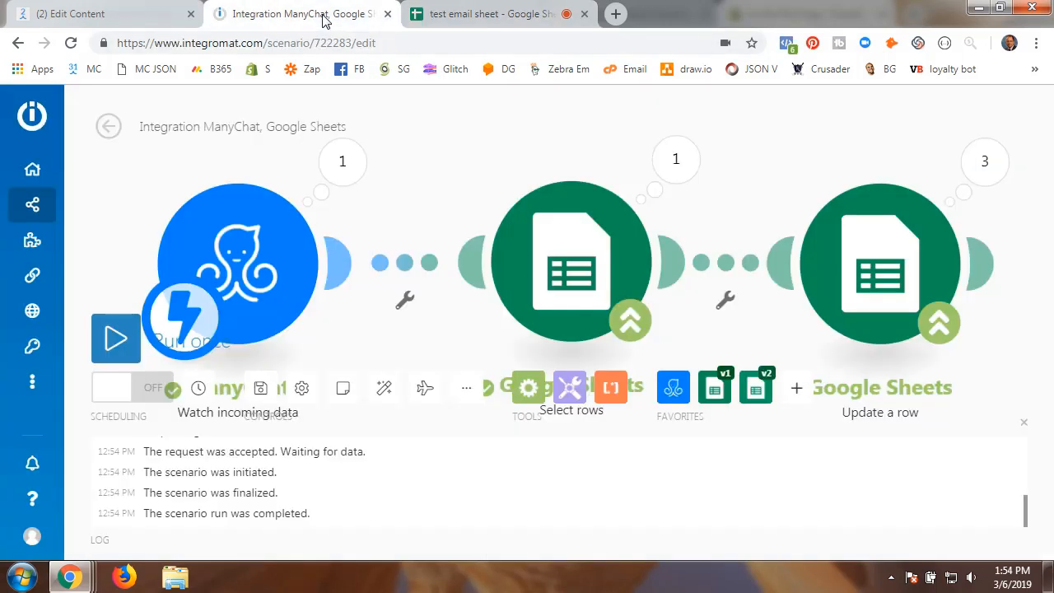
{"action": "left_click", "coordinate": [984, 162]}
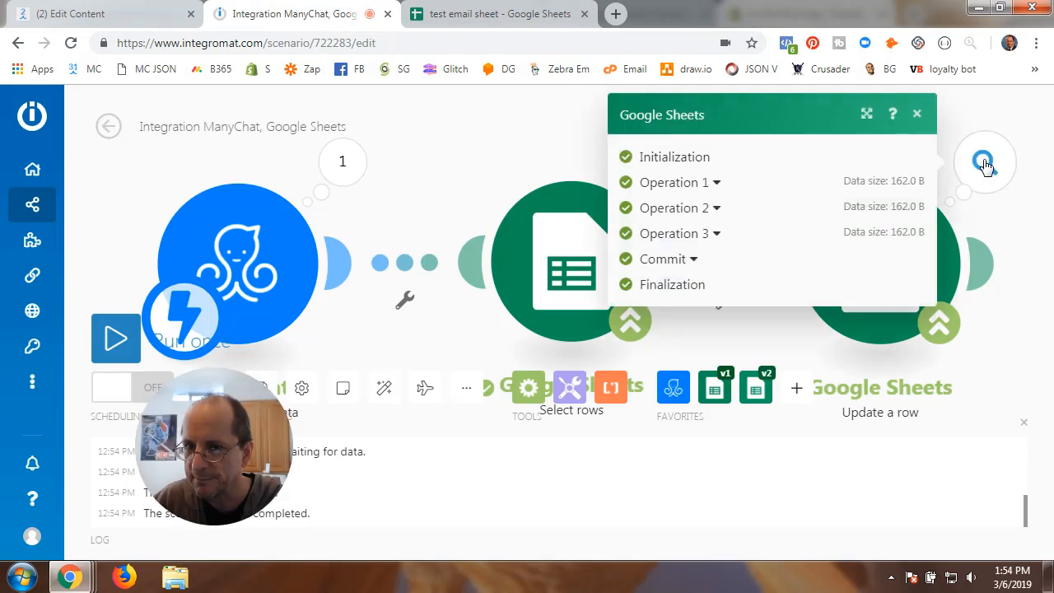
{"action": "left_click", "coordinate": [716, 182]}
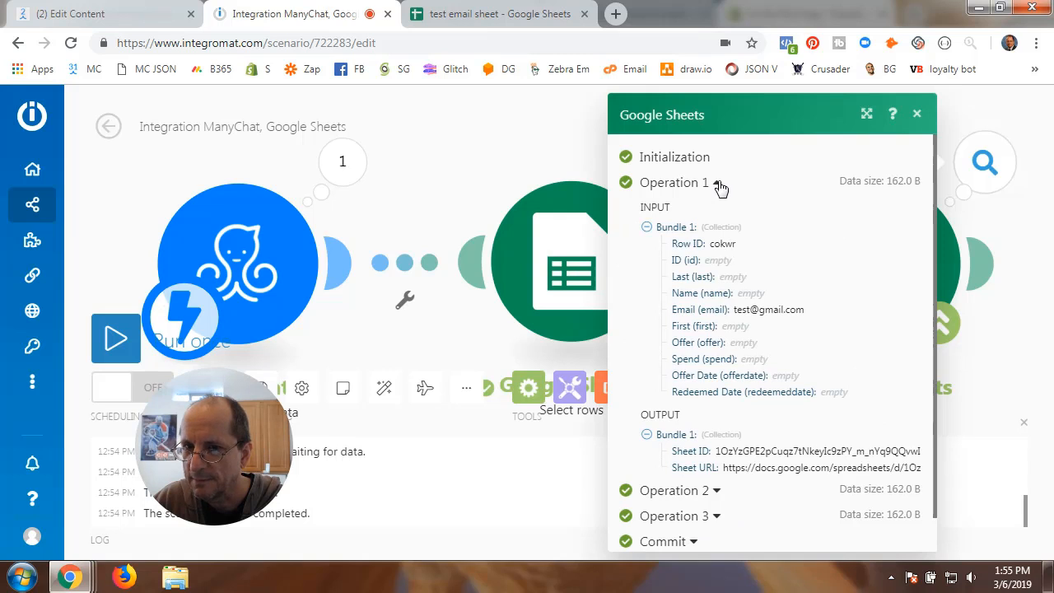
{"action": "left_click", "coordinate": [719, 186]}
{"action": "left_click", "coordinate": [717, 210]}
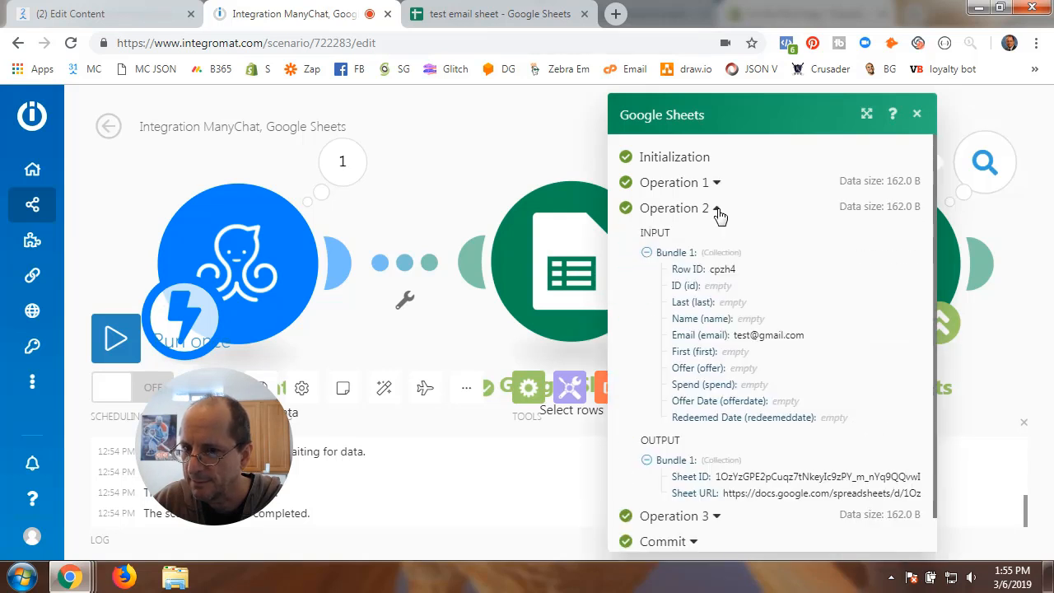
{"action": "left_click", "coordinate": [717, 210]}
{"action": "left_click", "coordinate": [917, 115]}
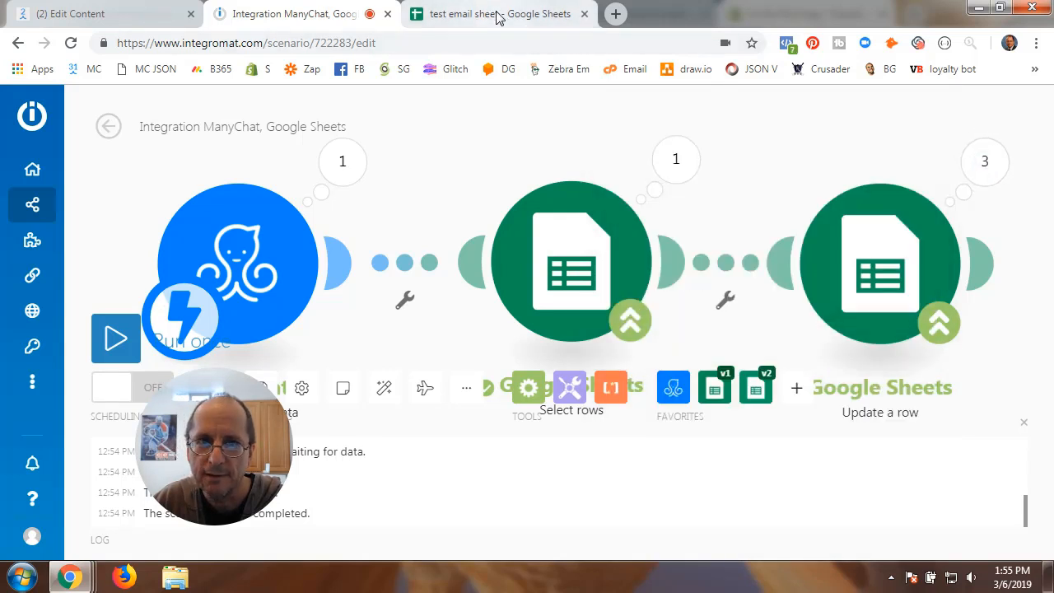
{"action": "left_click", "coordinate": [486, 13]}
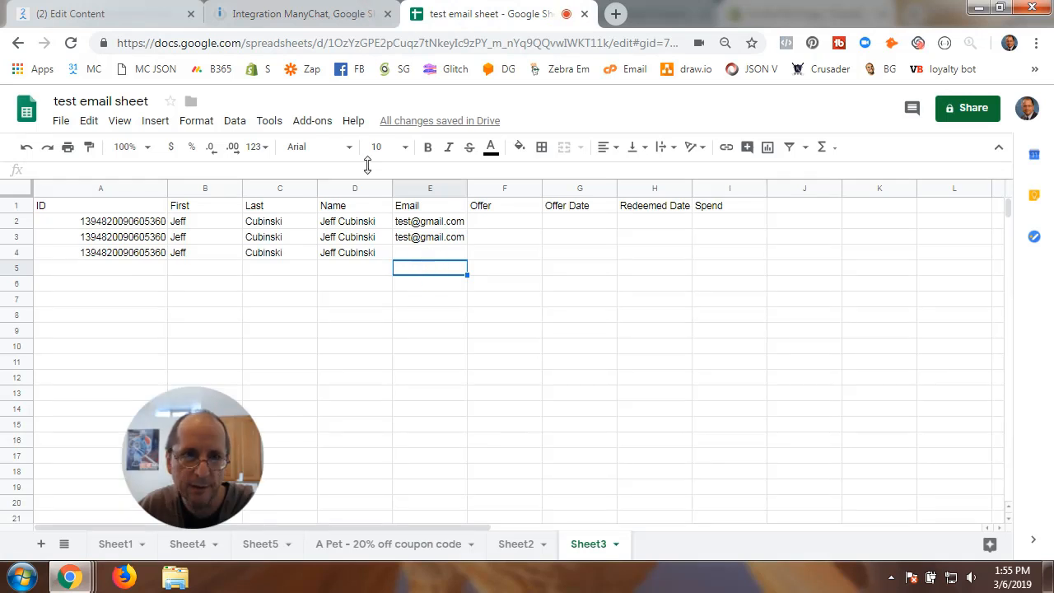
{"action": "left_click", "coordinate": [301, 19]}
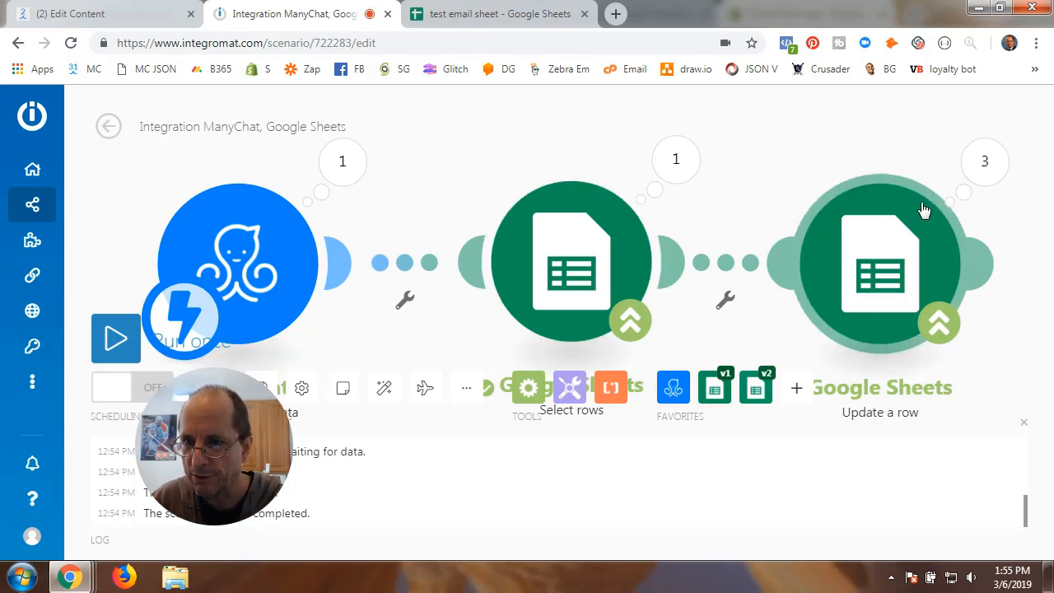
Delete the Update a row and Select rows modules from the scenario
{"action": "right_click", "coordinate": [883, 254]}
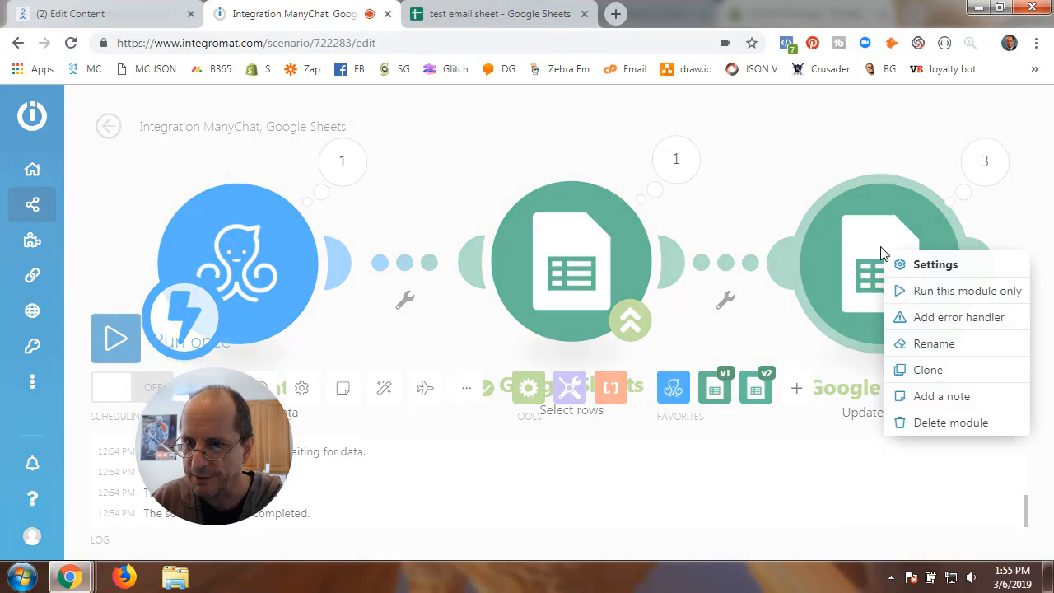
{"action": "left_click", "coordinate": [929, 433]}
{"action": "right_click", "coordinate": [582, 268]}
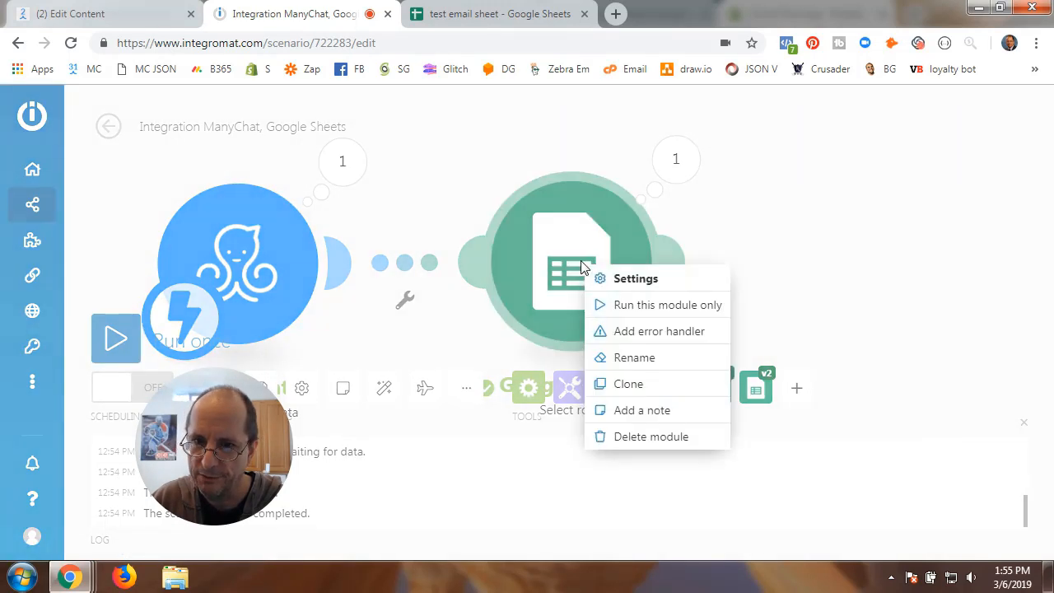
{"action": "left_click", "coordinate": [643, 444]}
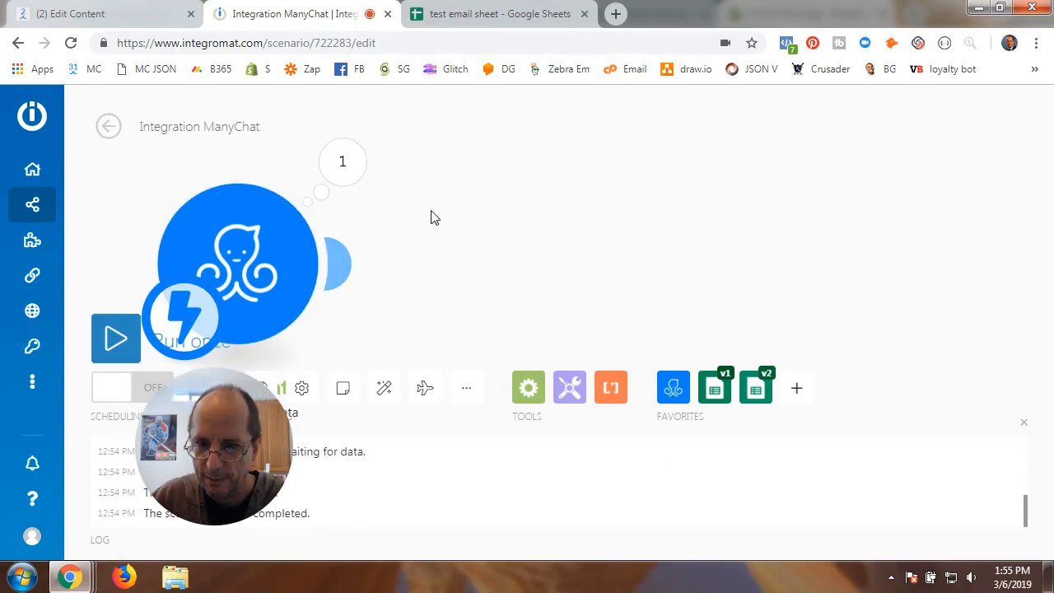
Look through the actions and searches that the non-legacy Google Sheets app offers for a module after the ManyChat trigger
{"action": "left_click", "coordinate": [352, 268]}
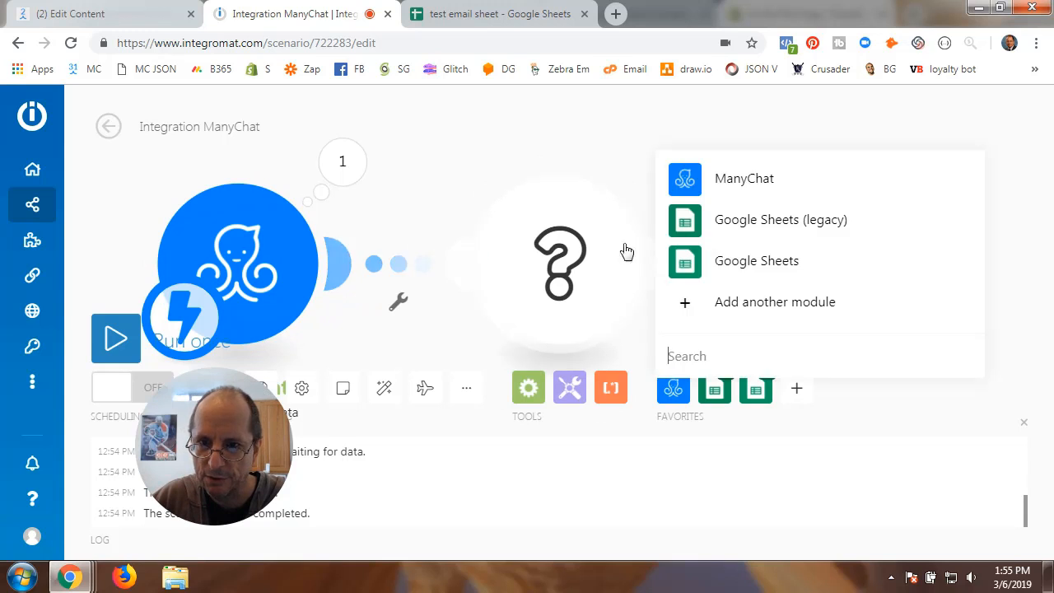
{"action": "left_click", "coordinate": [754, 262]}
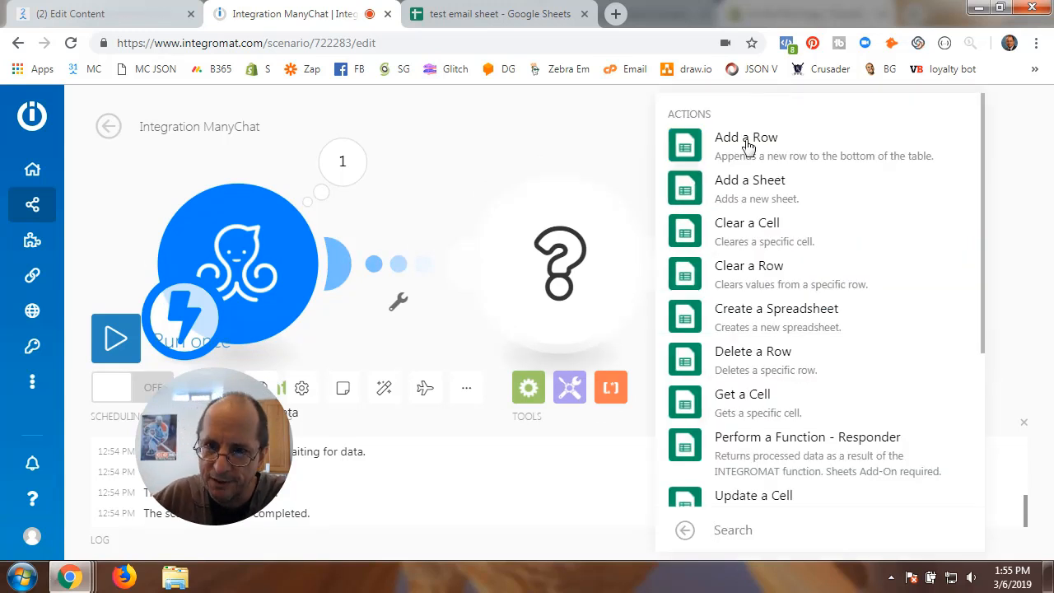
{"action": "scroll", "coordinate": [757, 439], "scroll_direction": "down", "scroll_amount": 3}
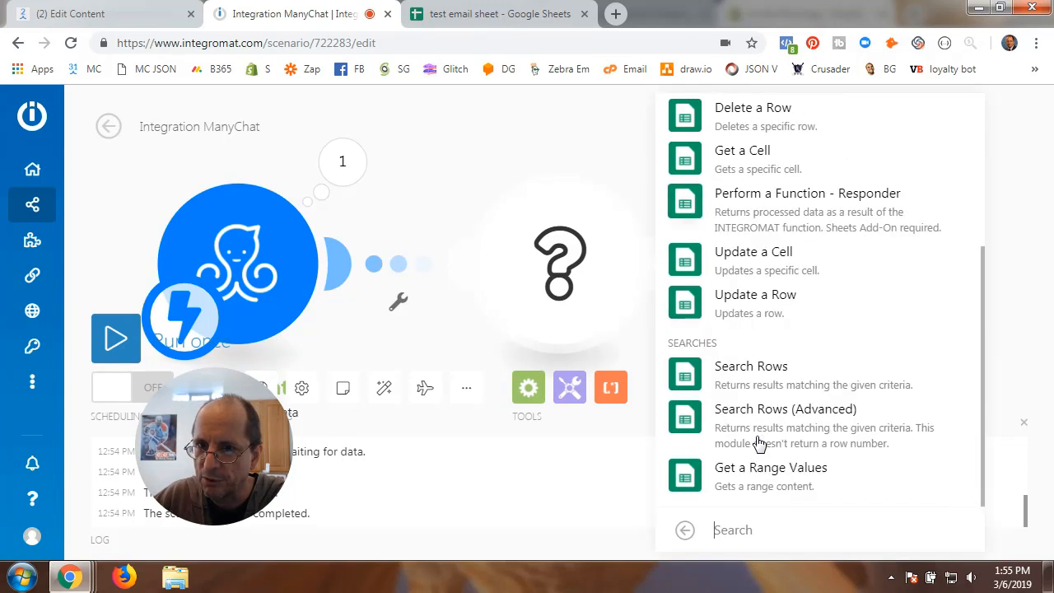
{"action": "scroll", "coordinate": [757, 439], "scroll_direction": "up", "scroll_amount": 3}
{"action": "left_click", "coordinate": [579, 158]}
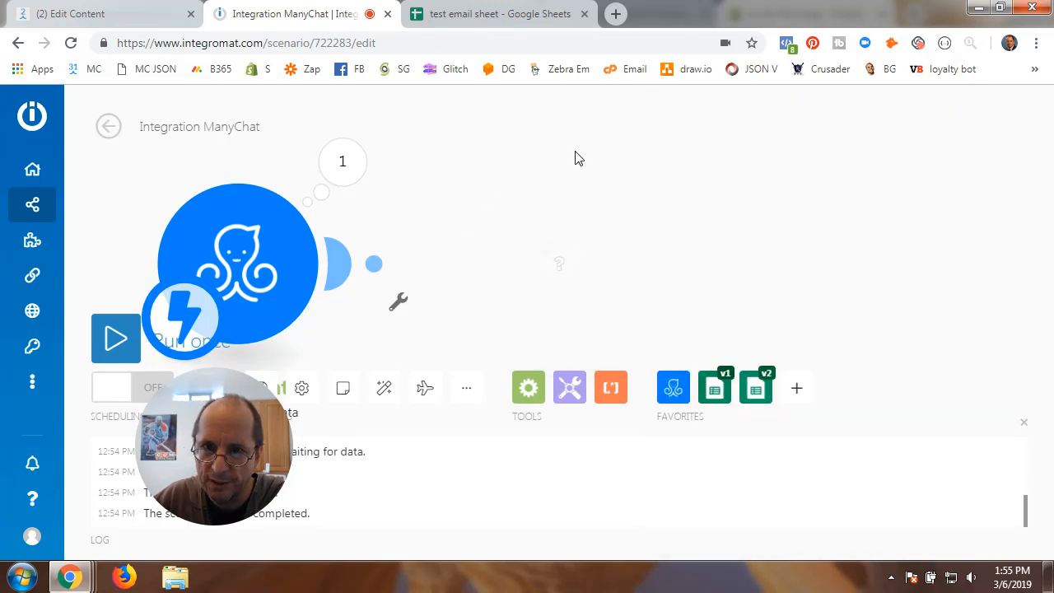
{"action": "left_click", "coordinate": [341, 265]}
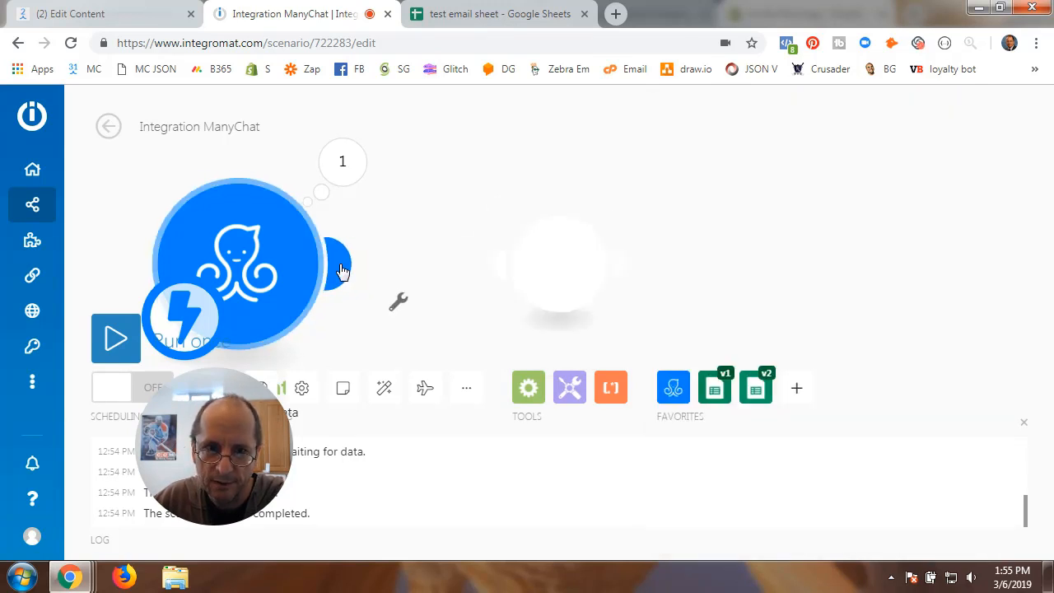
{"action": "left_click", "coordinate": [717, 222]}
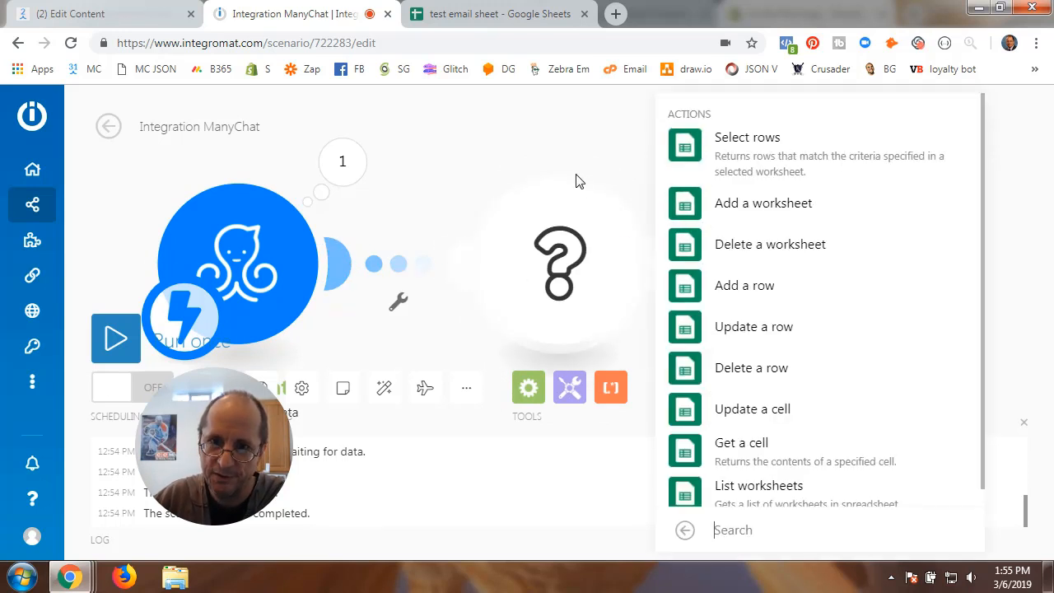
{"action": "left_click", "coordinate": [527, 162]}
Add a Search Rows module from the non-legacy Google Sheets app after the ManyChat trigger
{"action": "left_click", "coordinate": [342, 265]}
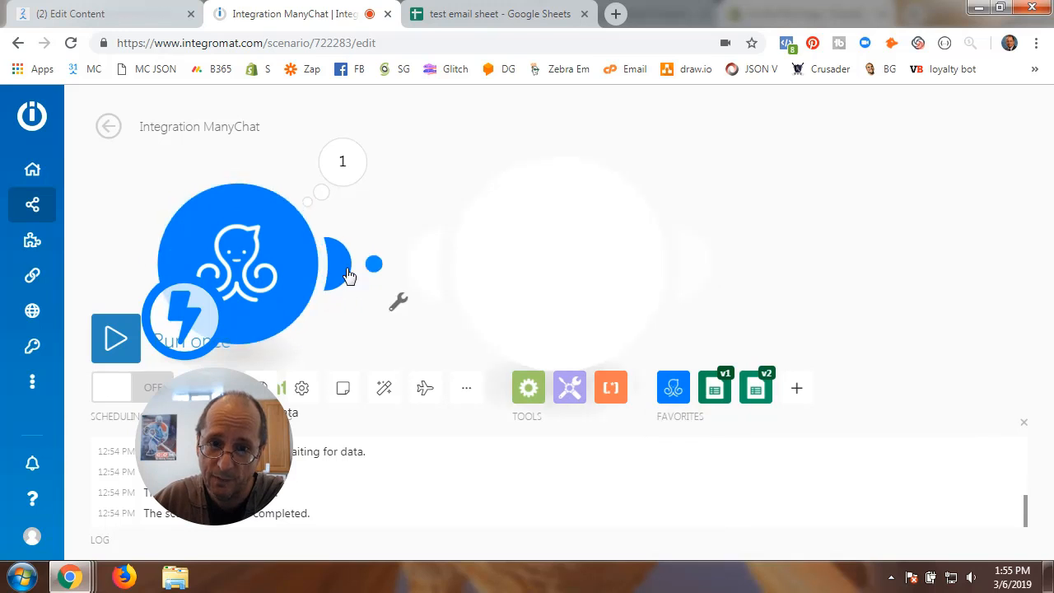
{"action": "left_click", "coordinate": [782, 261]}
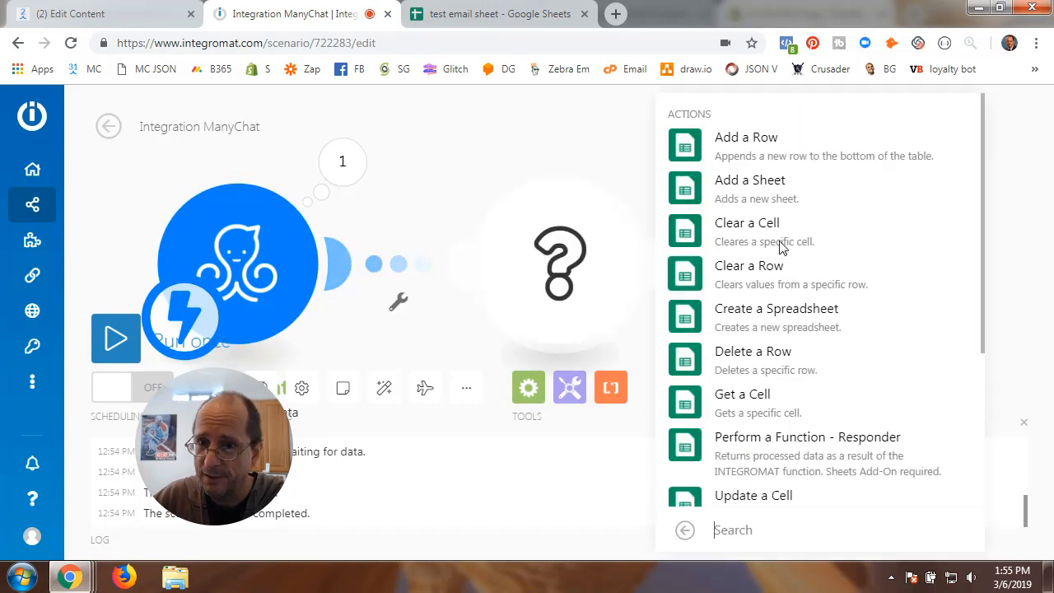
{"action": "scroll", "coordinate": [766, 247], "scroll_direction": "down", "scroll_amount": 3}
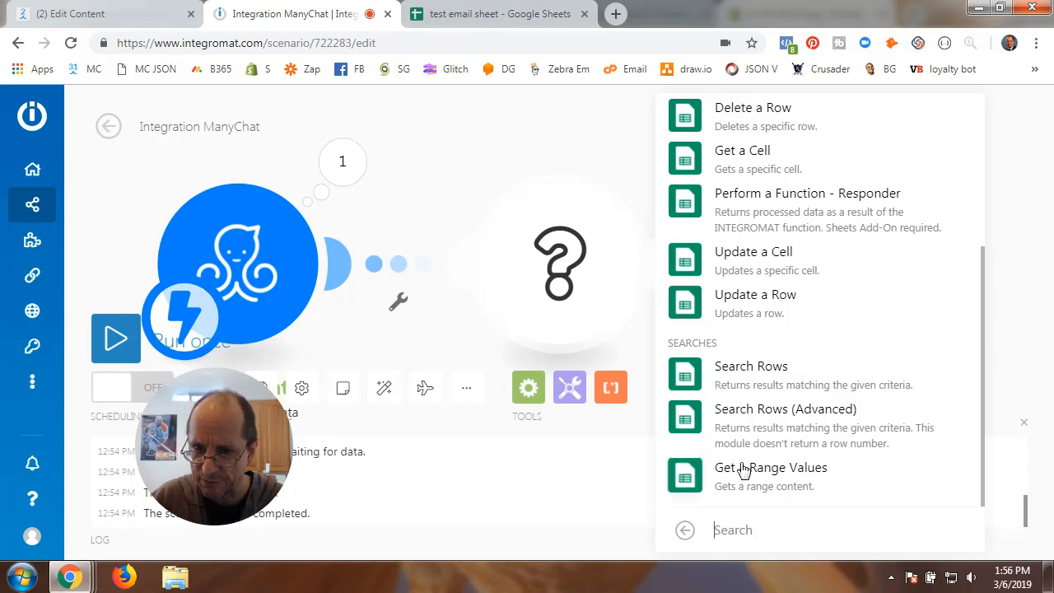
{"action": "left_click", "coordinate": [745, 378]}
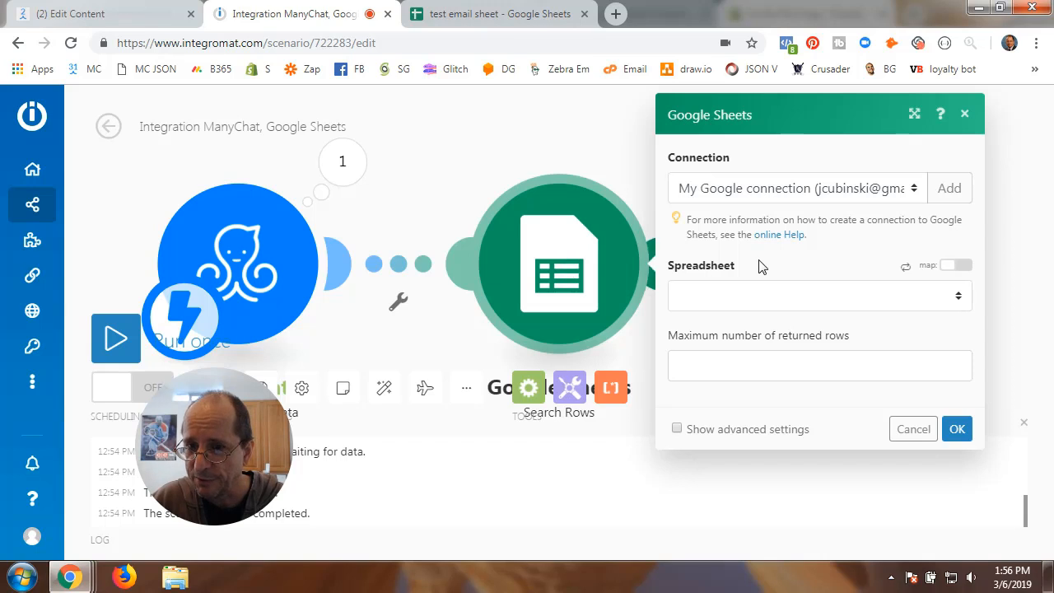
Set the Search Rows module's spreadsheet to test email sheet and its sheet to Sheet3
{"action": "left_click", "coordinate": [792, 303]}
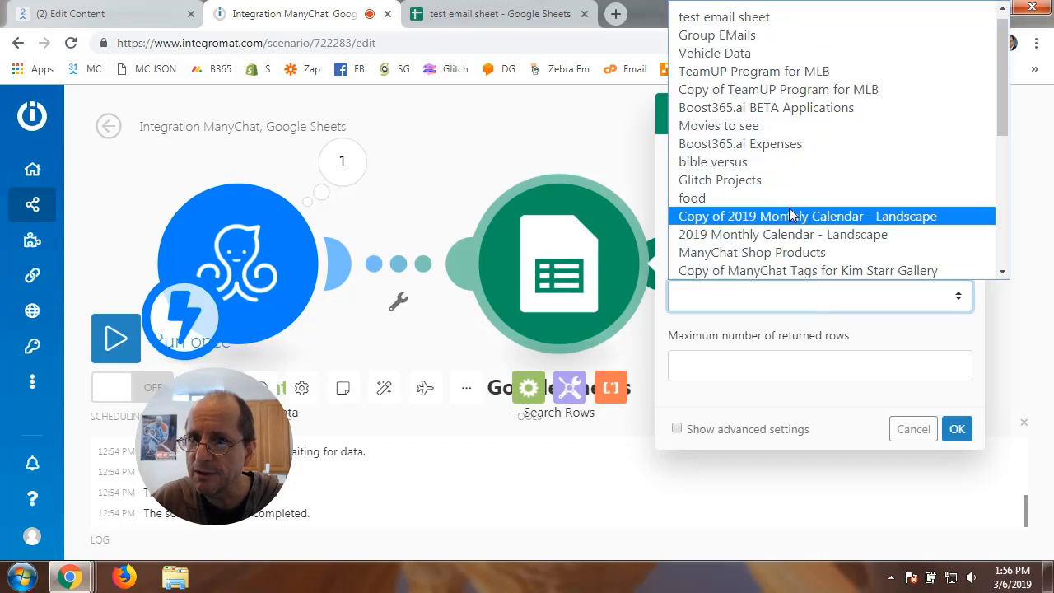
{"action": "scroll", "coordinate": [766, 132], "scroll_direction": "up", "scroll_amount": 1}
{"action": "scroll", "coordinate": [774, 181], "scroll_direction": "down", "scroll_amount": 3}
{"action": "scroll", "coordinate": [741, 197], "scroll_direction": "up", "scroll_amount": 3}
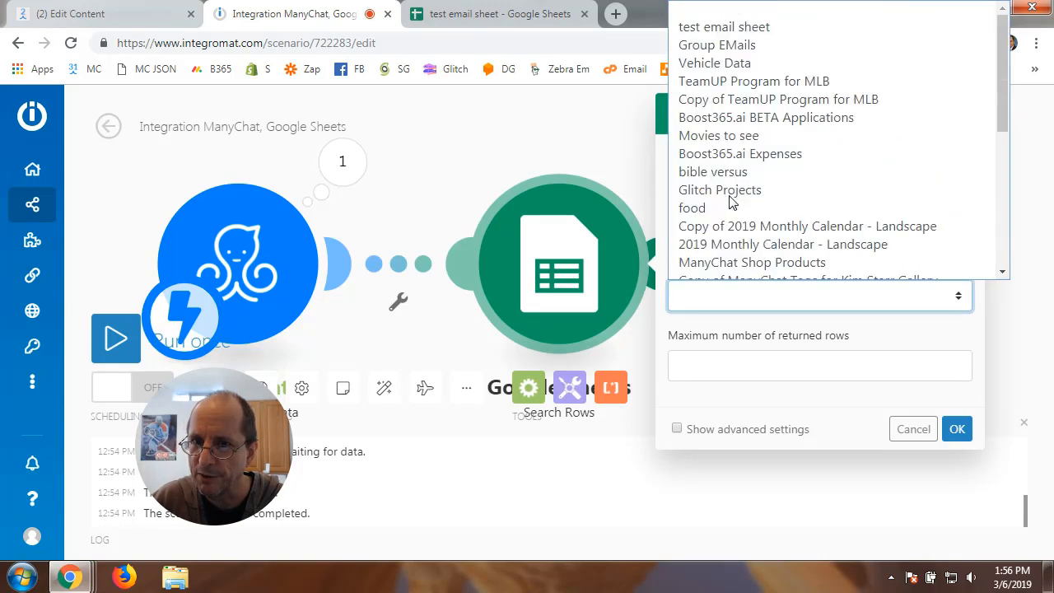
{"action": "left_click", "coordinate": [731, 37]}
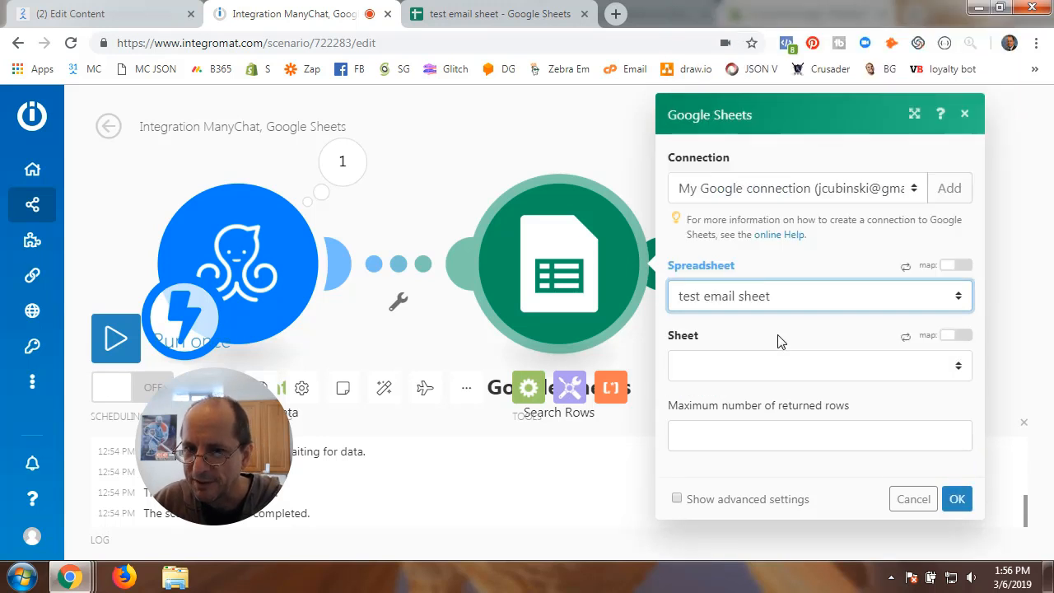
{"action": "left_click", "coordinate": [743, 372]}
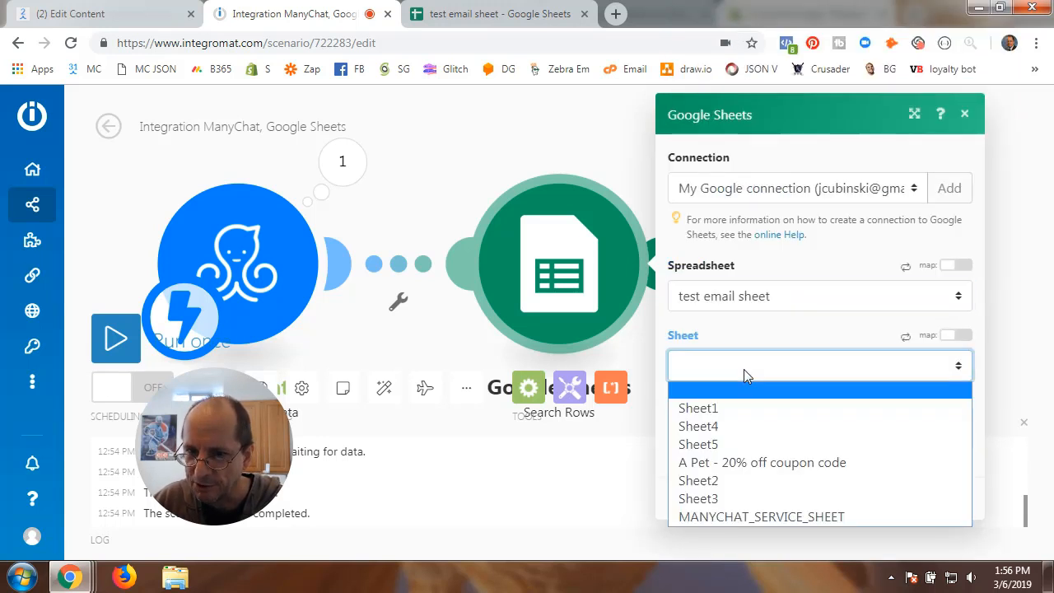
{"action": "left_click", "coordinate": [709, 498]}
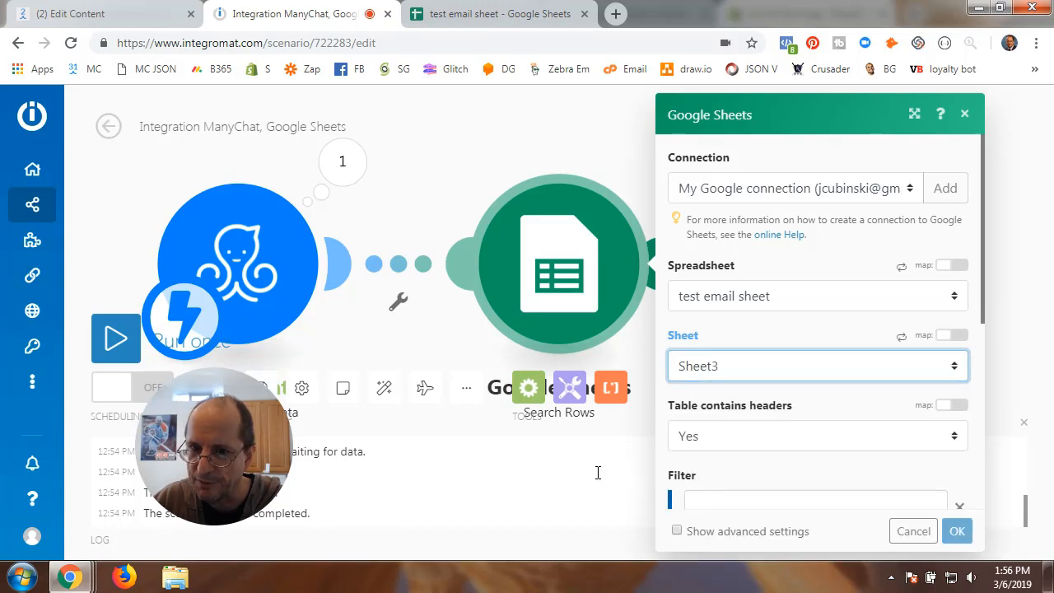
Clear the Email values in rows 2 and 3 of Sheet3 in the test email sheet spreadsheet
{"action": "left_click", "coordinate": [500, 14]}
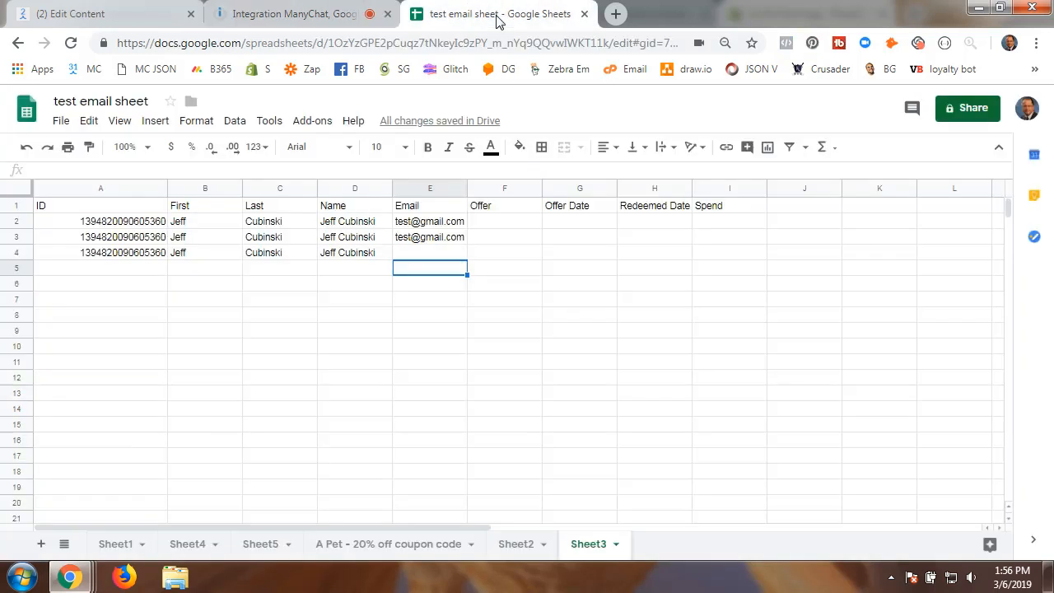
{"action": "left_click", "coordinate": [419, 224]}
{"action": "double_click", "coordinate": [396, 224]}
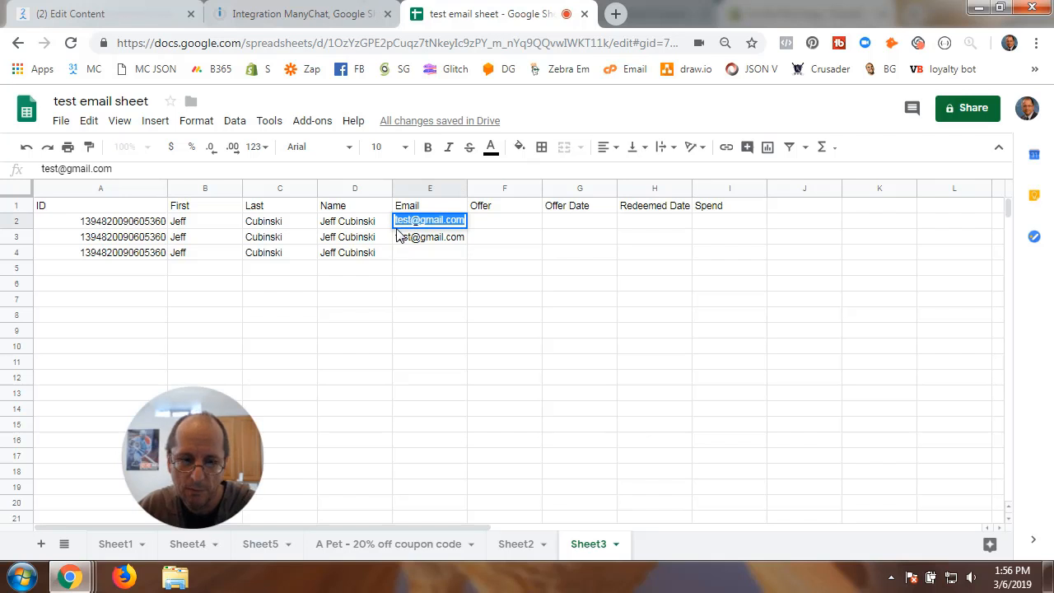
{"action": "key", "text": "BackSpace"}
{"action": "double_click", "coordinate": [411, 239]}
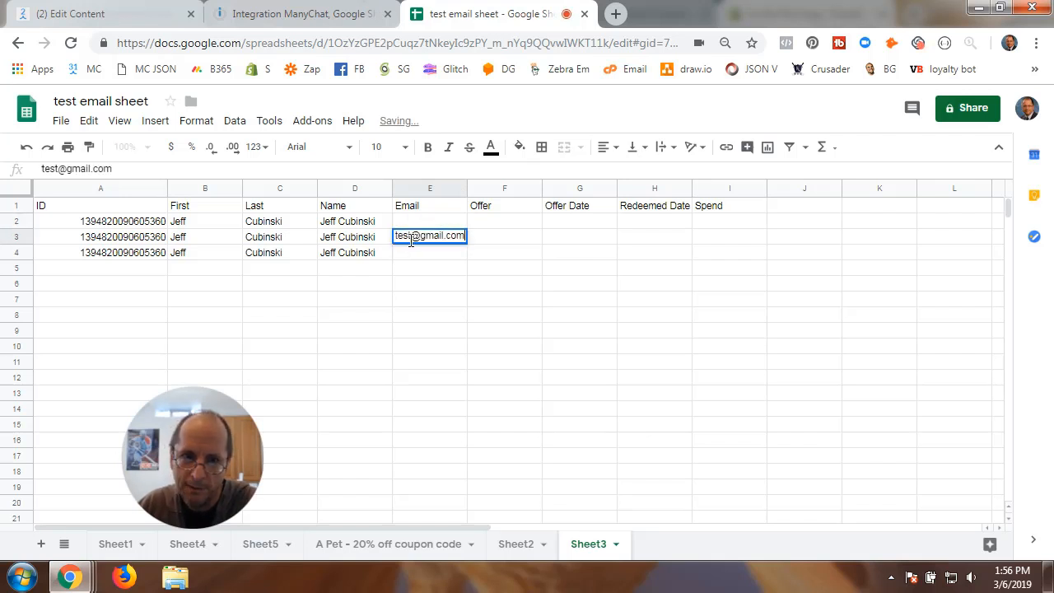
{"action": "key", "text": "BackSpace"}
{"action": "key", "text": "BackSpace"}
{"action": "key", "text": "BackSpace"}
{"action": "key", "text": "BackSpace"}
{"action": "key", "text": "BackSpace"}
{"action": "key", "text": "BackSpace"}
{"action": "key", "text": "BackSpace"}
{"action": "key", "text": "BackSpace"}
{"action": "key", "text": "BackSpace"}
{"action": "key", "text": "BackSpace"}
{"action": "key", "text": "BackSpace"}
{"action": "key", "text": "BackSpace"}
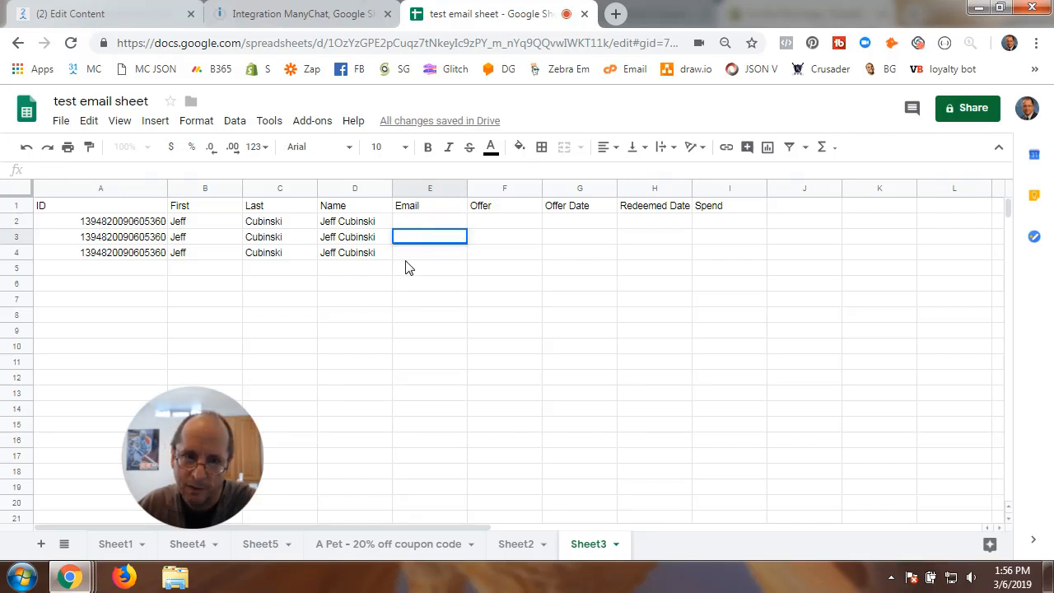
{"action": "key", "text": "Return"}
{"action": "left_click", "coordinate": [362, 270]}
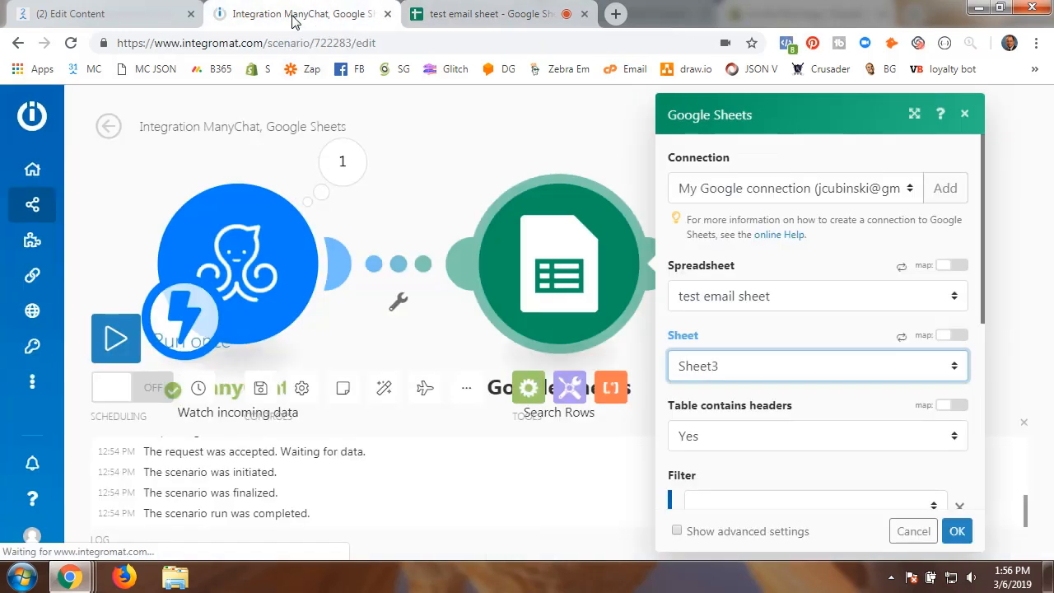
Return to the Integromat scenario and filter the row search to ID (A) Equal to the ManyChat Subscriber: ID
{"action": "left_click", "coordinate": [302, 14]}
{"action": "scroll", "coordinate": [745, 416], "scroll_direction": "down", "scroll_amount": 2}
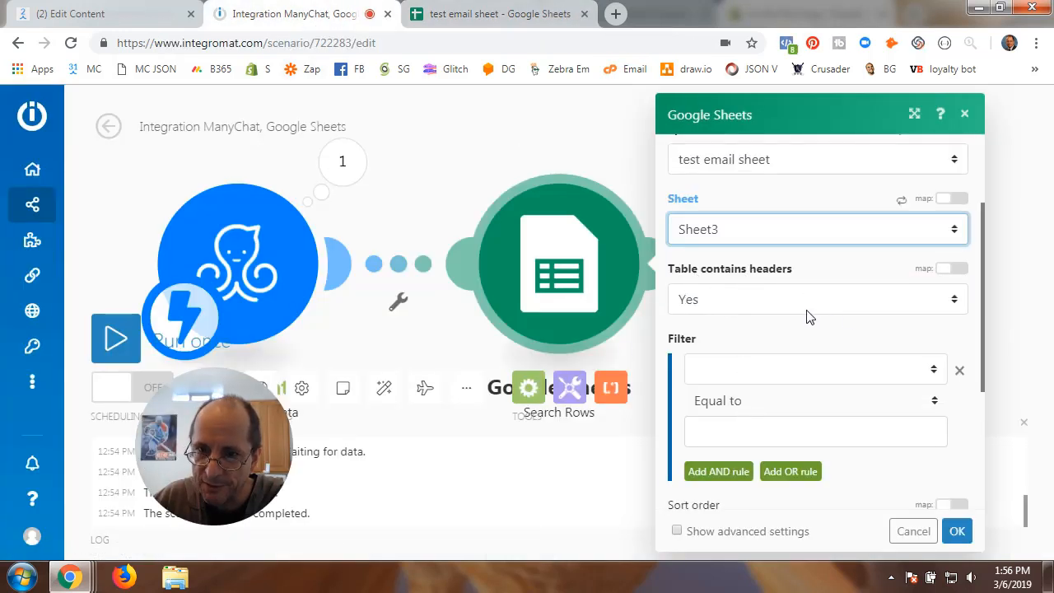
{"action": "scroll", "coordinate": [746, 371], "scroll_direction": "down", "scroll_amount": 2}
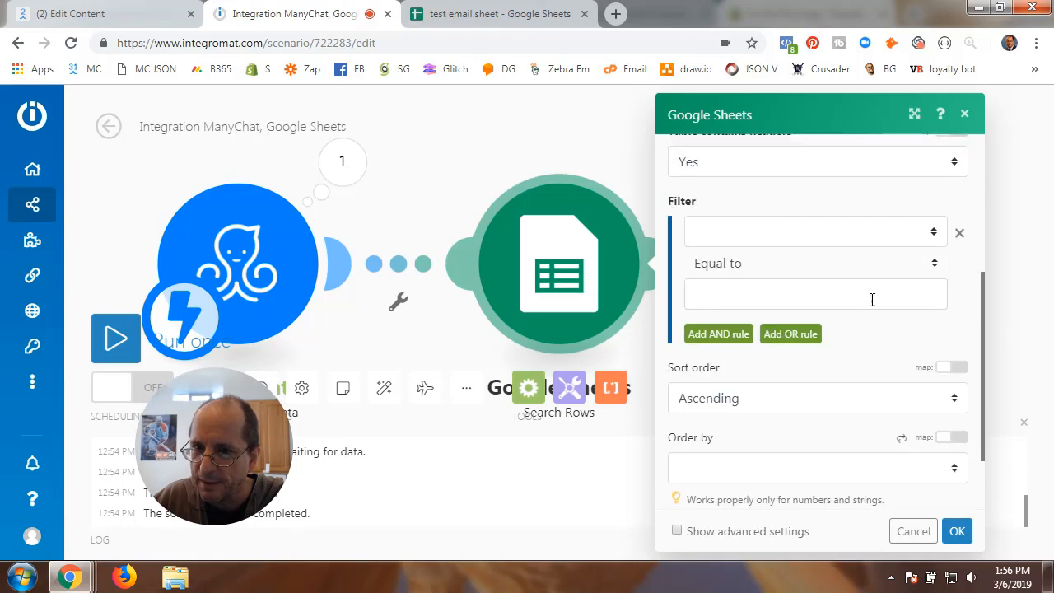
{"action": "left_click", "coordinate": [933, 233]}
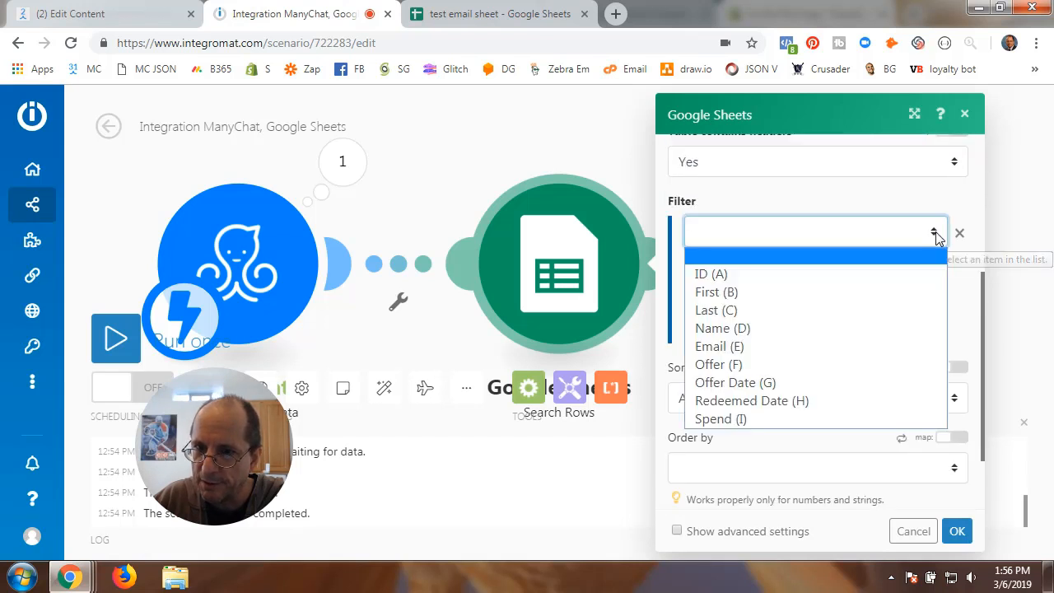
{"action": "left_click", "coordinate": [712, 274]}
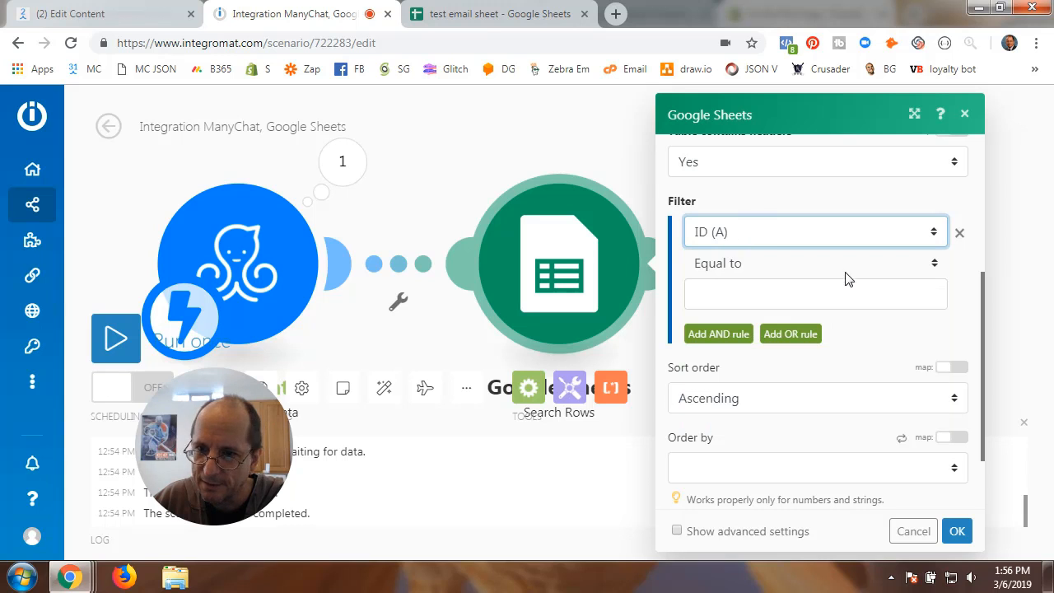
{"action": "left_click", "coordinate": [934, 265]}
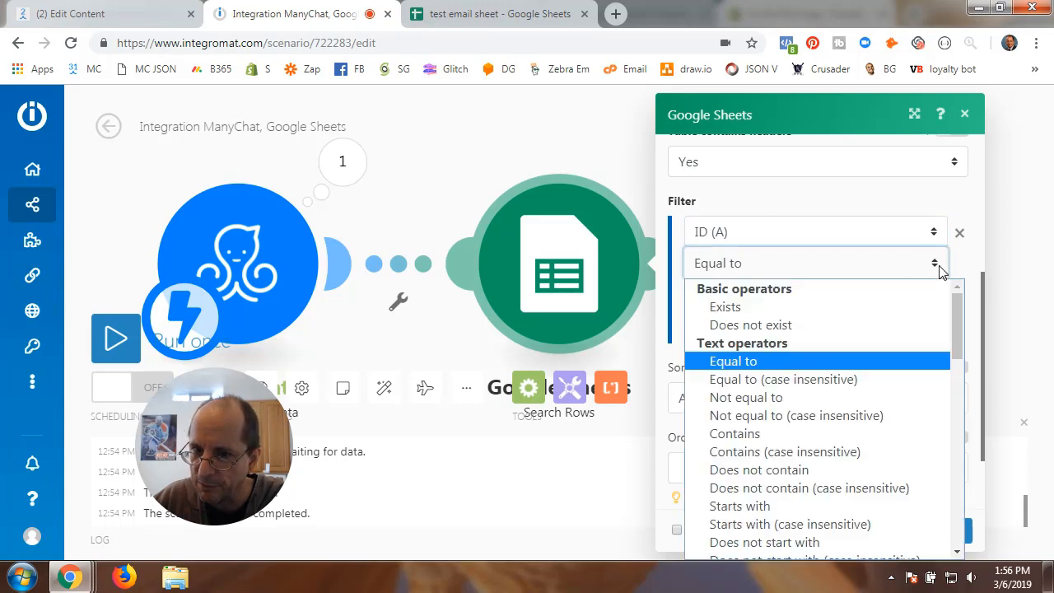
{"action": "left_click", "coordinate": [938, 268]}
{"action": "left_click", "coordinate": [740, 294]}
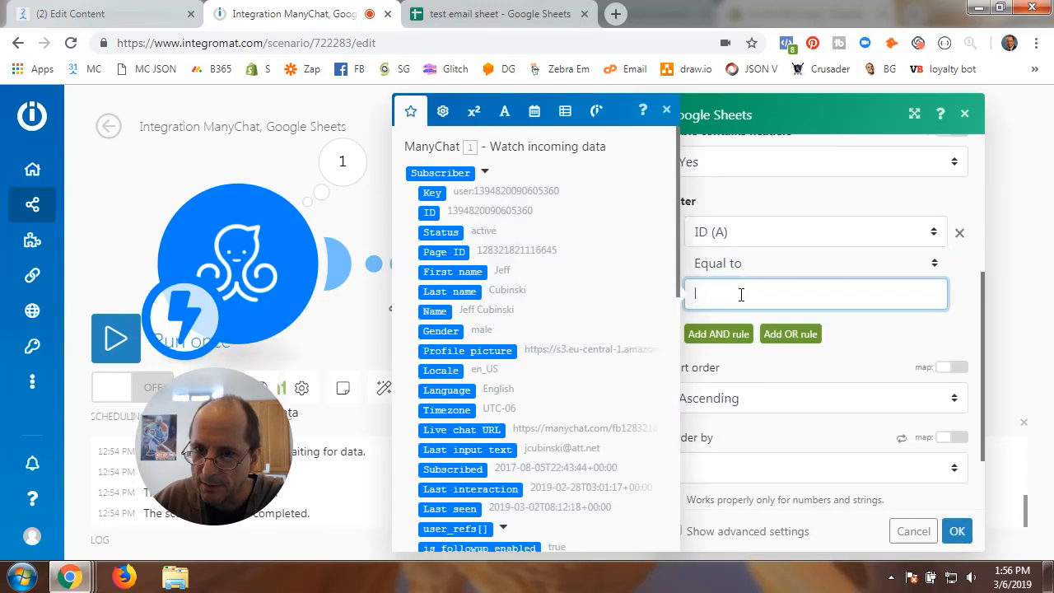
{"action": "left_click", "coordinate": [430, 213]}
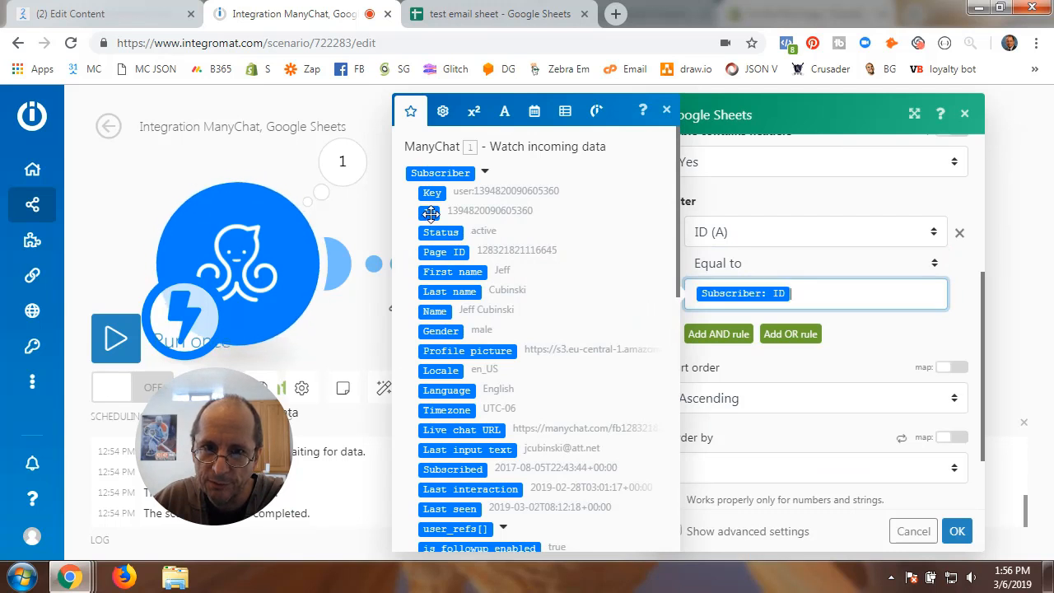
{"action": "left_click", "coordinate": [913, 342]}
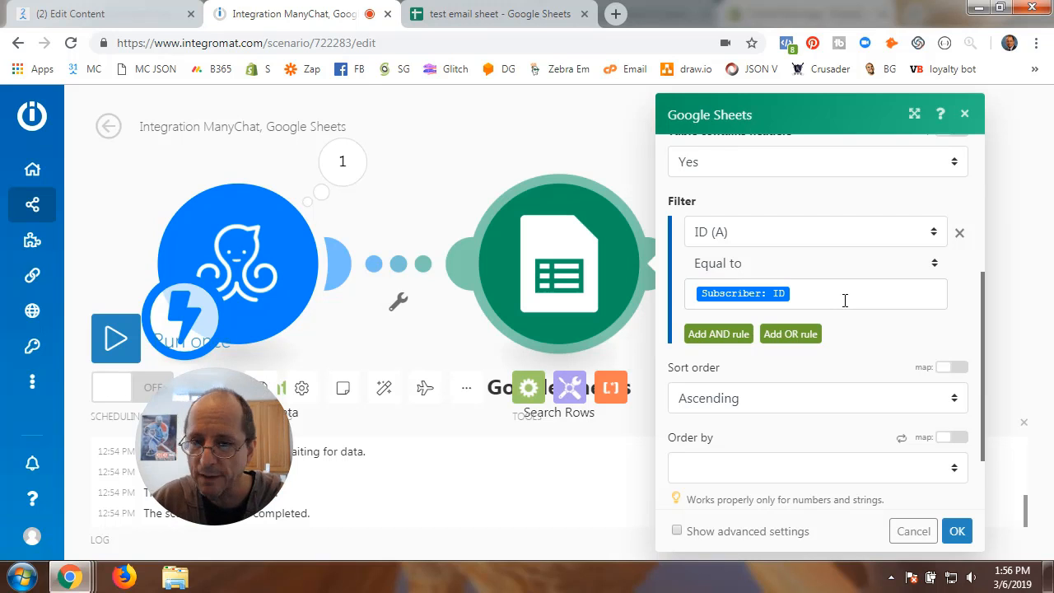
Order the search results by ID (A), leave the maximum number of returned rows blank, and save the Search Rows module
{"action": "scroll", "coordinate": [843, 301], "scroll_direction": "down", "scroll_amount": 2}
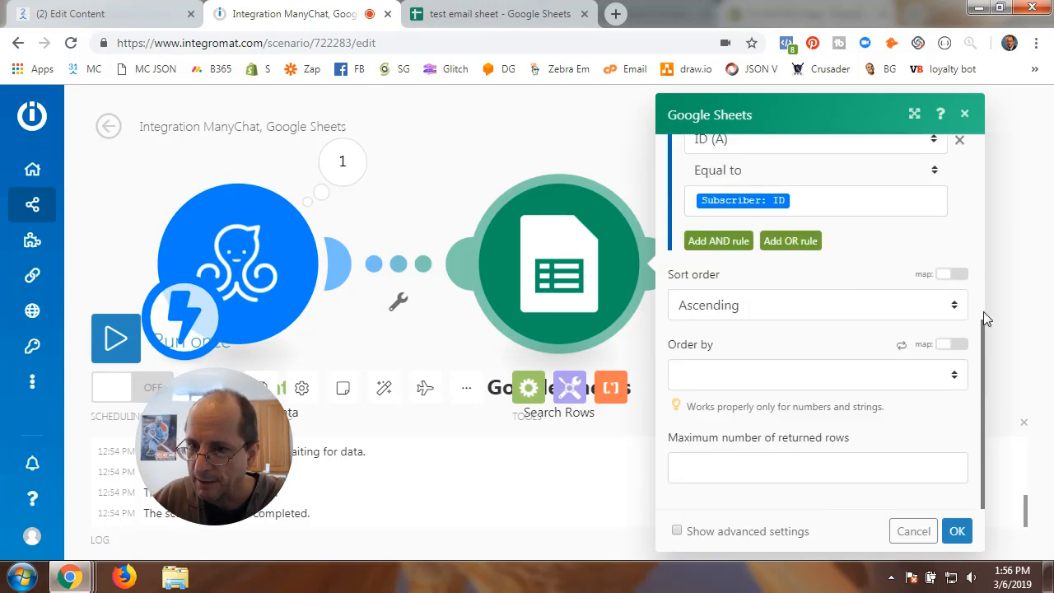
{"action": "left_click", "coordinate": [951, 379]}
{"action": "left_click", "coordinate": [713, 206]}
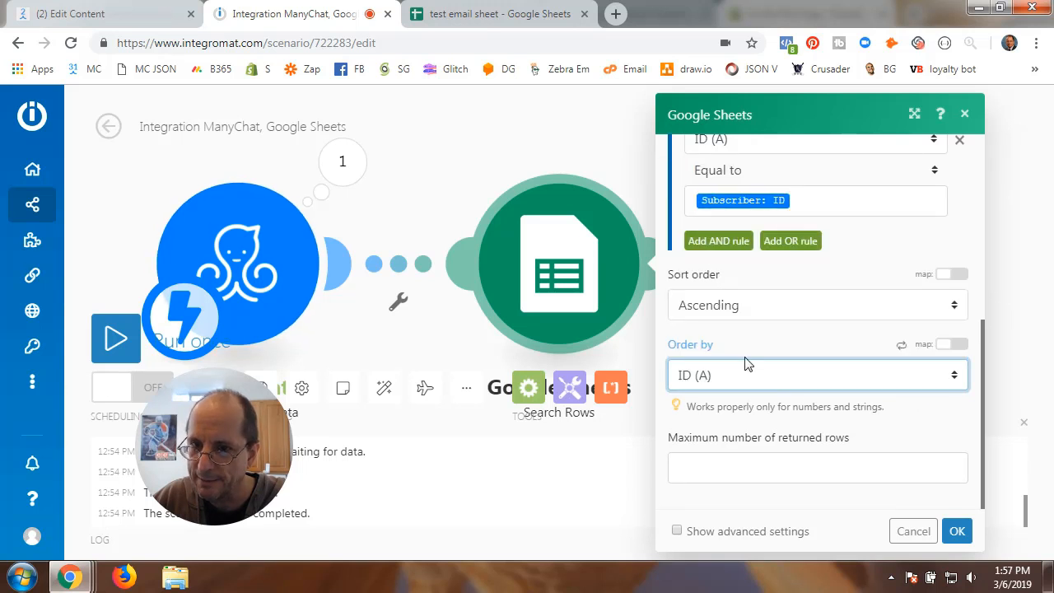
{"action": "left_click", "coordinate": [895, 413]}
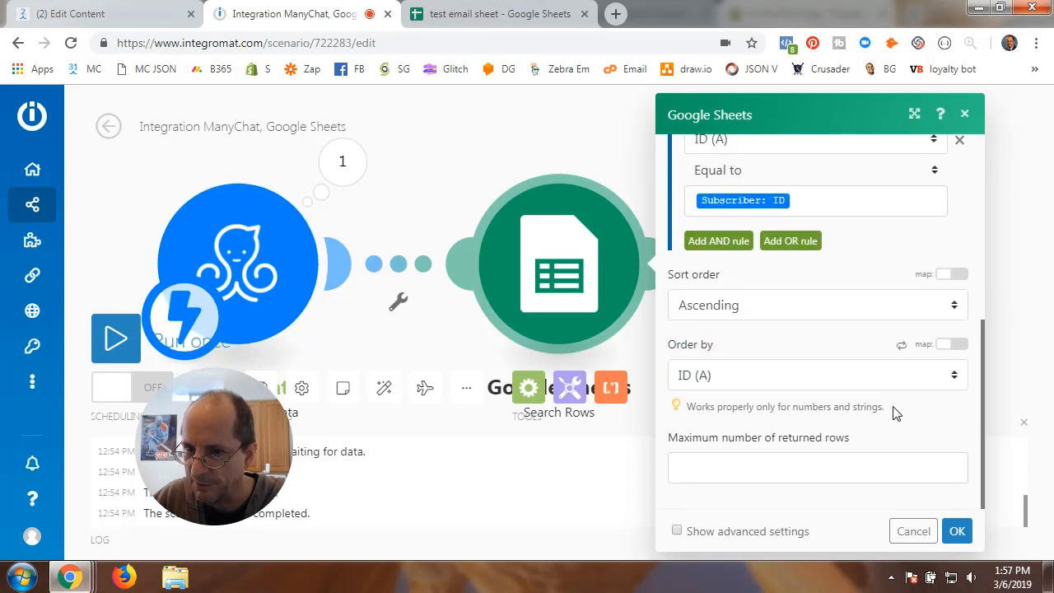
{"action": "left_click", "coordinate": [698, 474]}
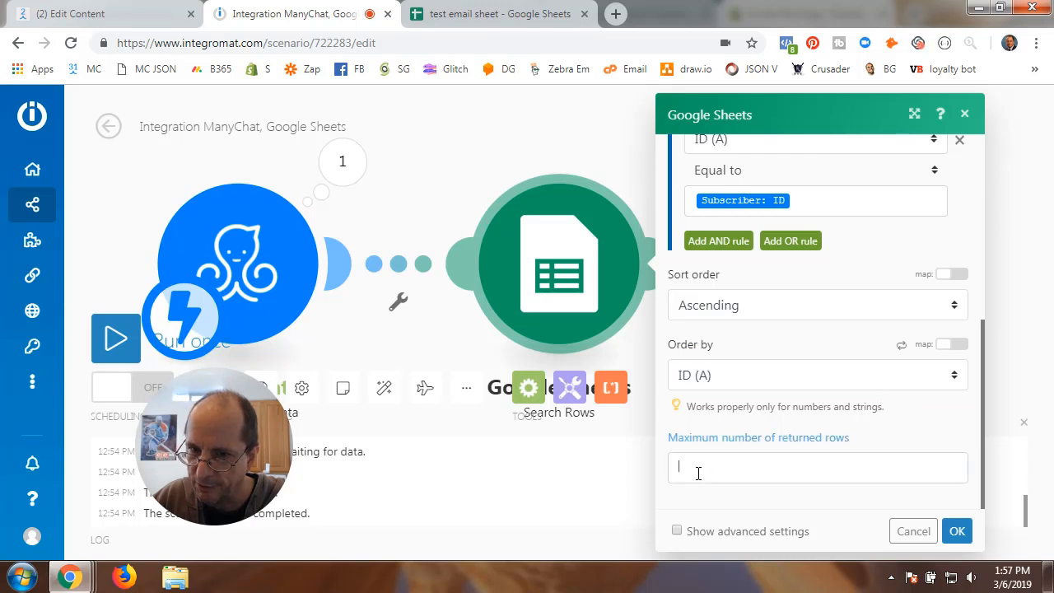
{"action": "left_click", "coordinate": [778, 352]}
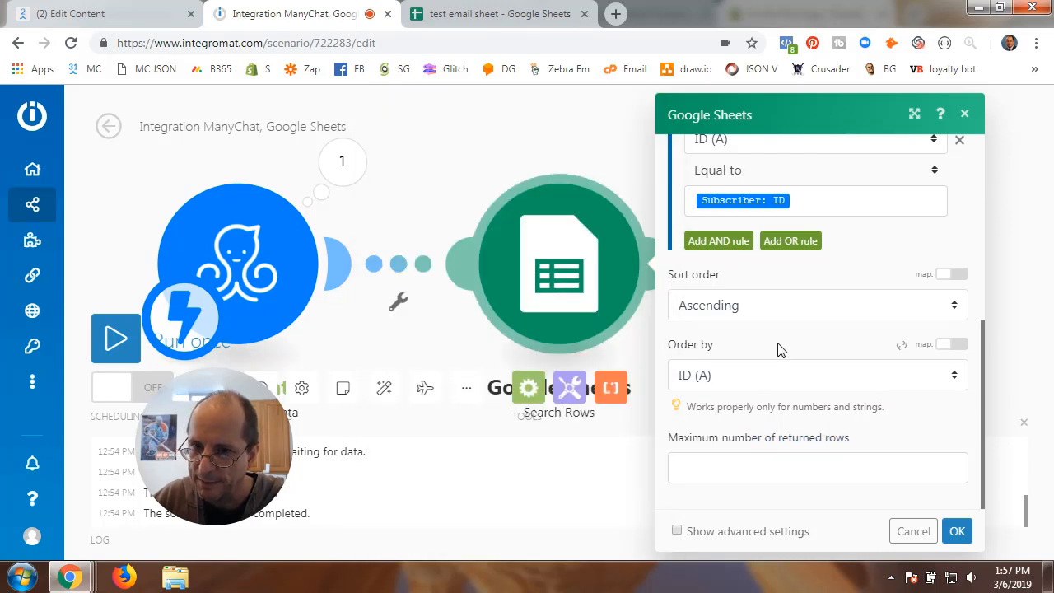
{"action": "left_click", "coordinate": [956, 530]}
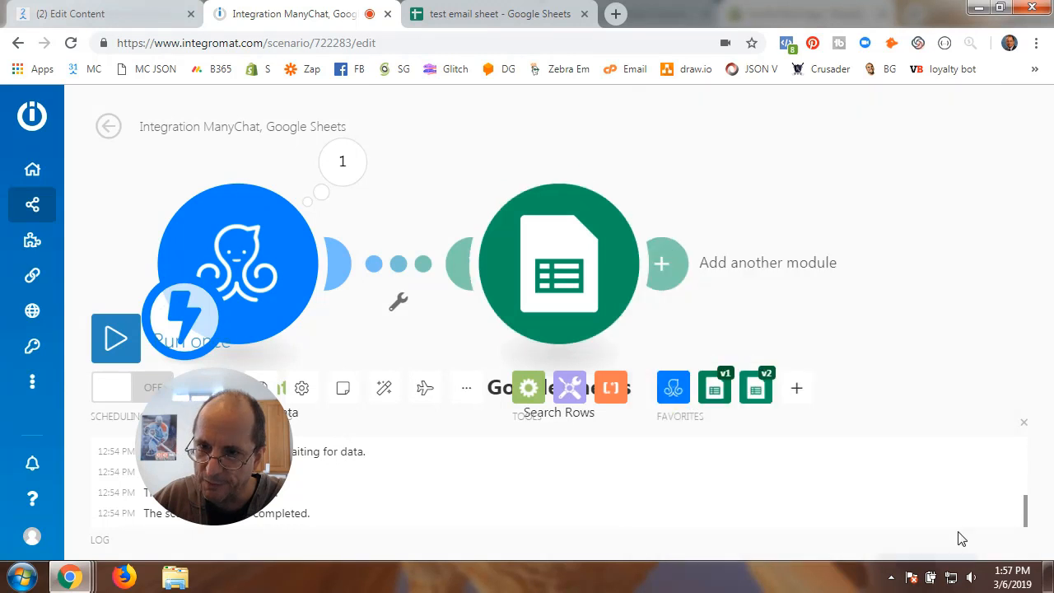
Add a non-legacy Google Sheets Update a Row module after the Search Rows module
{"action": "left_click", "coordinate": [664, 264]}
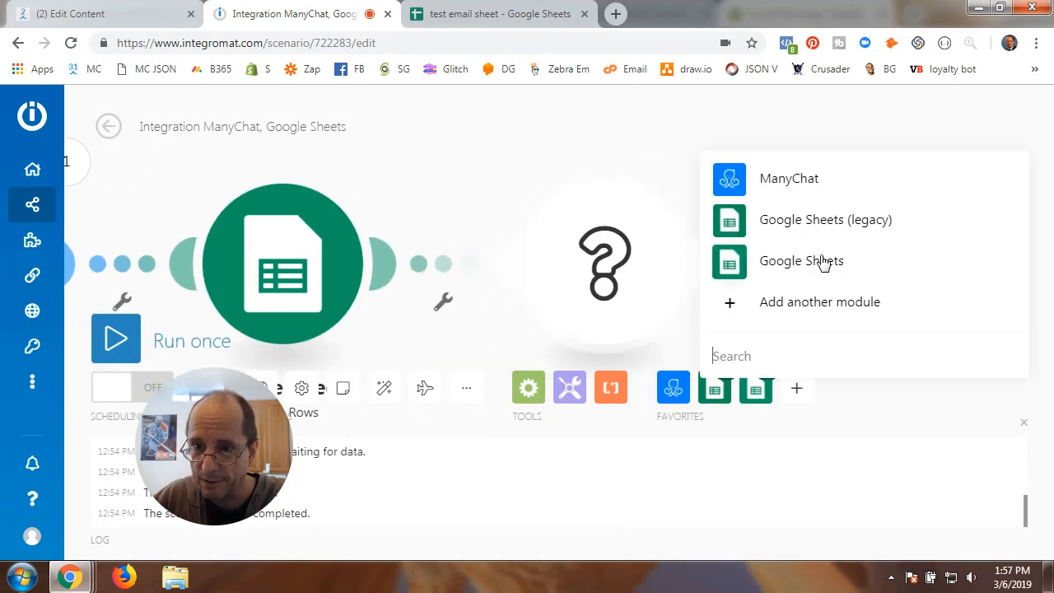
{"action": "left_click", "coordinate": [799, 263]}
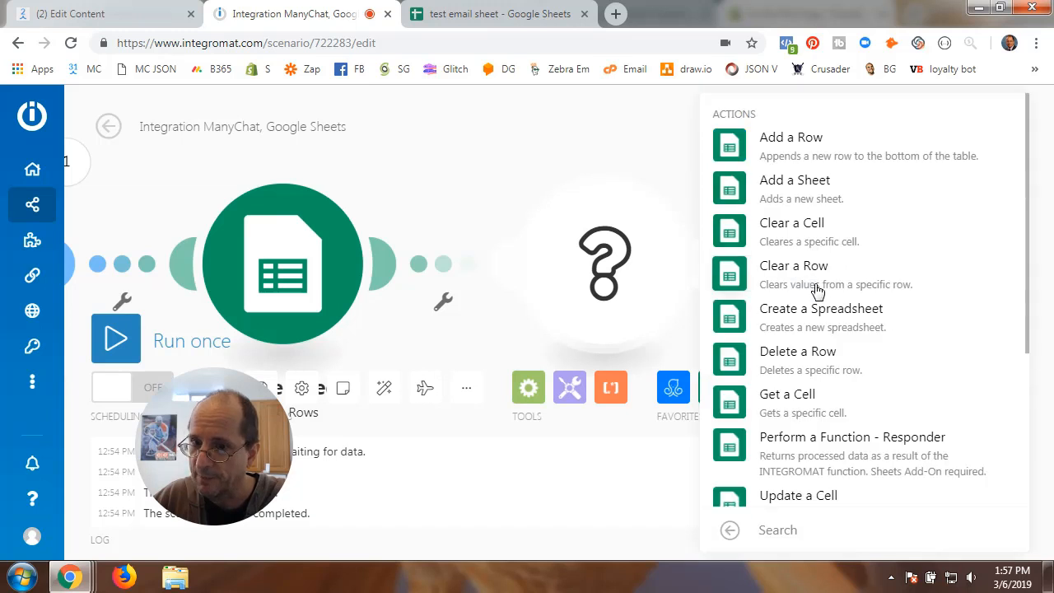
{"action": "scroll", "coordinate": [807, 301], "scroll_direction": "down", "scroll_amount": 3}
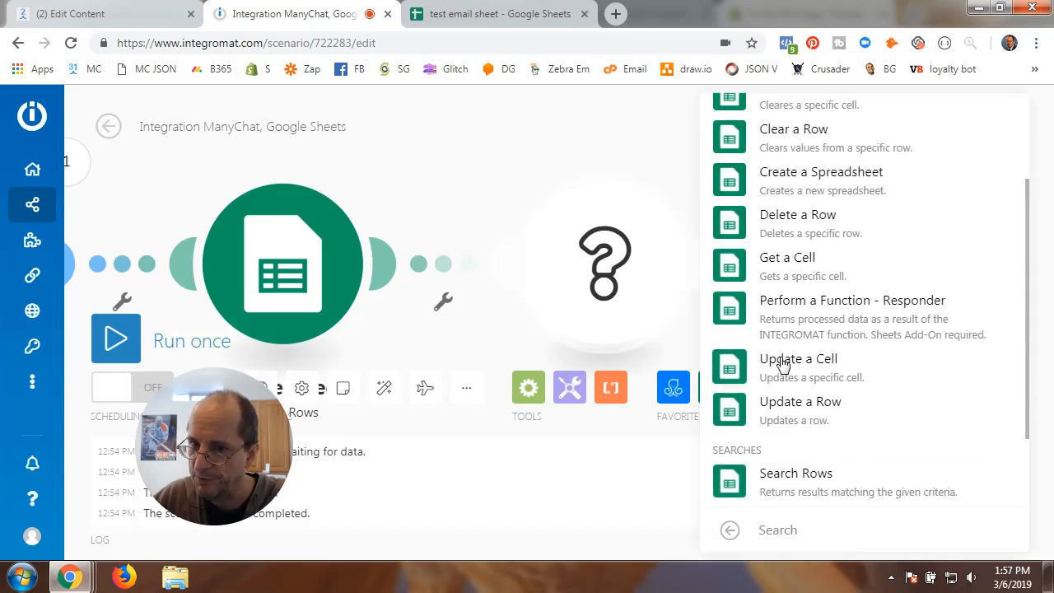
{"action": "left_click", "coordinate": [777, 411]}
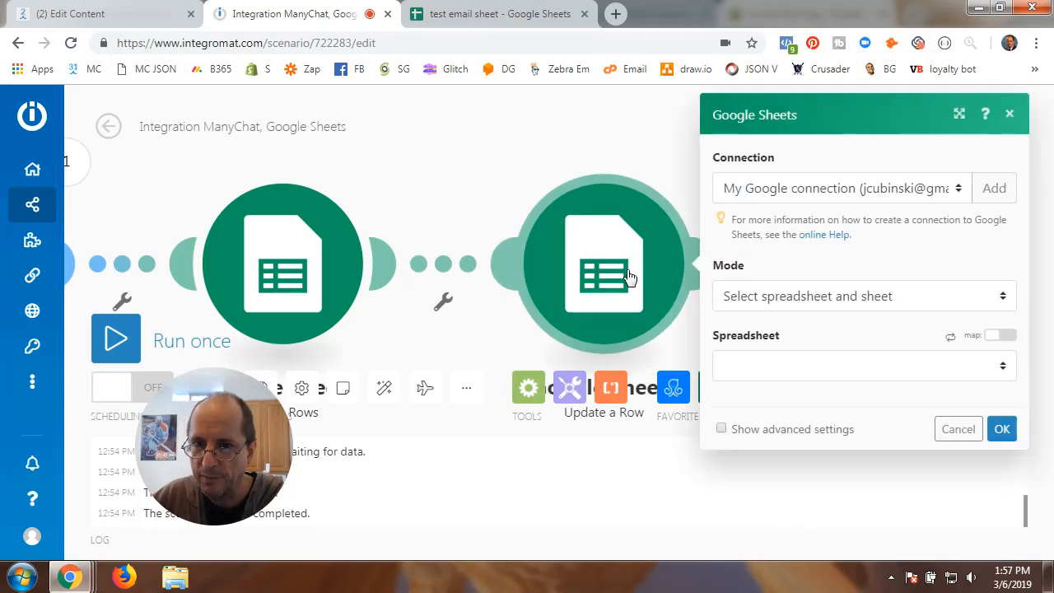
Keep the Update a Row mode as Select spreadsheet and sheet, and choose the spreadsheet test email sheet with Sheet3
{"action": "left_click", "coordinate": [831, 302]}
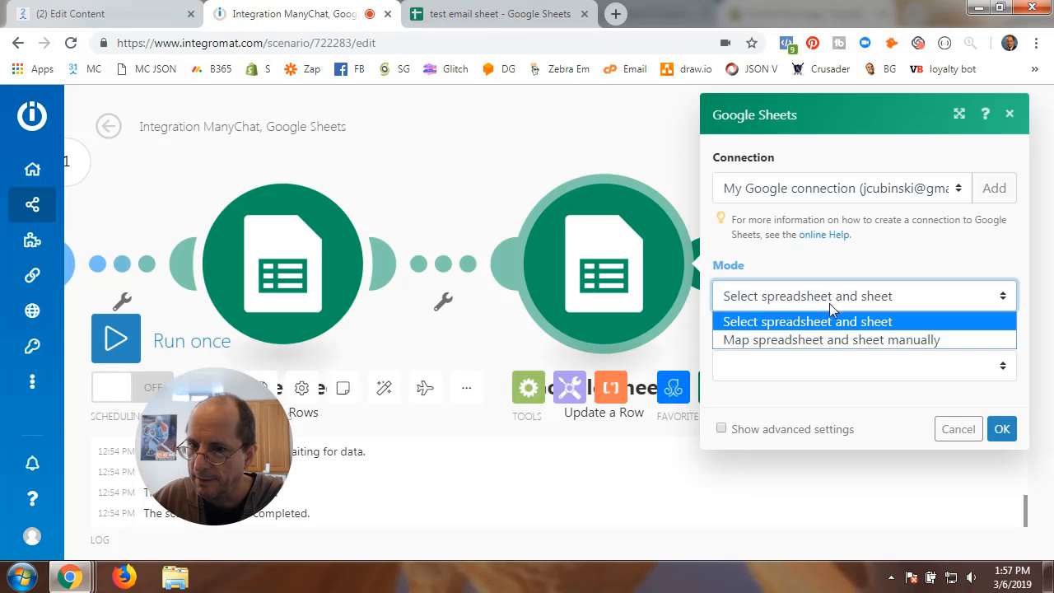
{"action": "left_click", "coordinate": [829, 322]}
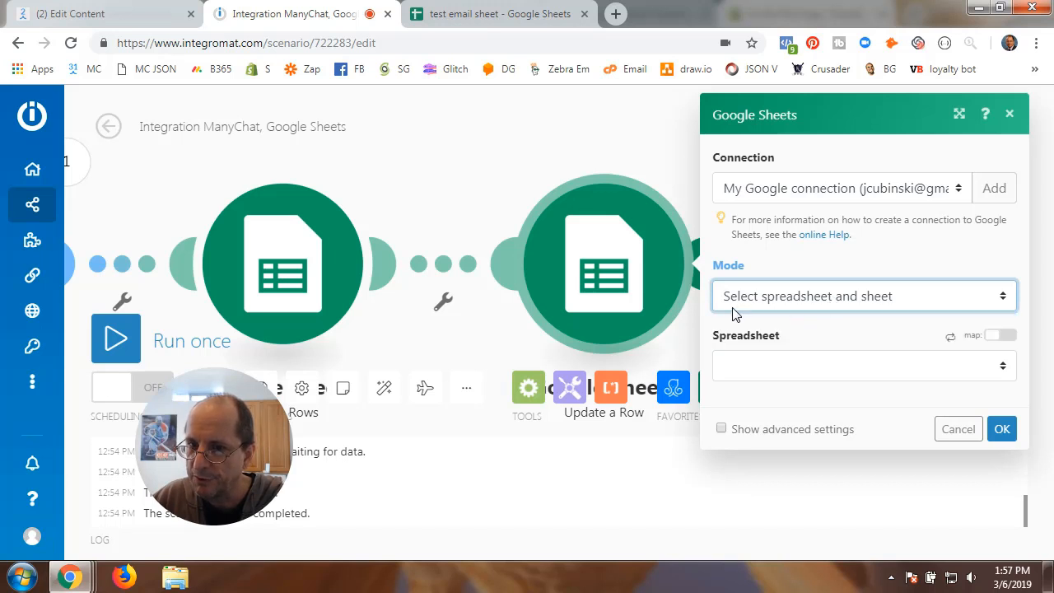
{"action": "left_click", "coordinate": [774, 303]}
{"action": "left_click", "coordinate": [774, 302]}
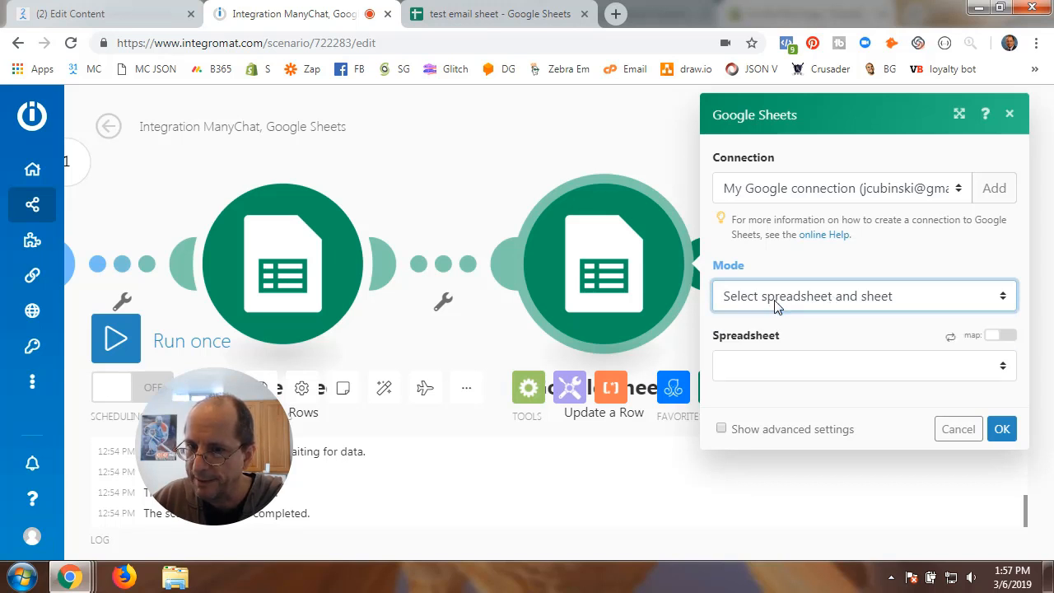
{"action": "left_click", "coordinate": [965, 366]}
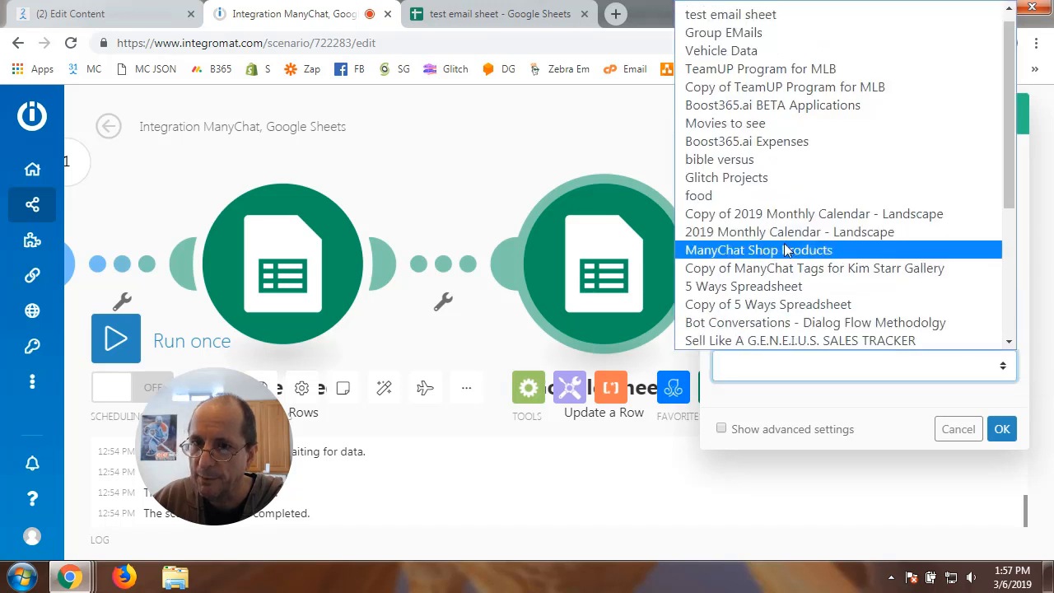
{"action": "left_click", "coordinate": [737, 16]}
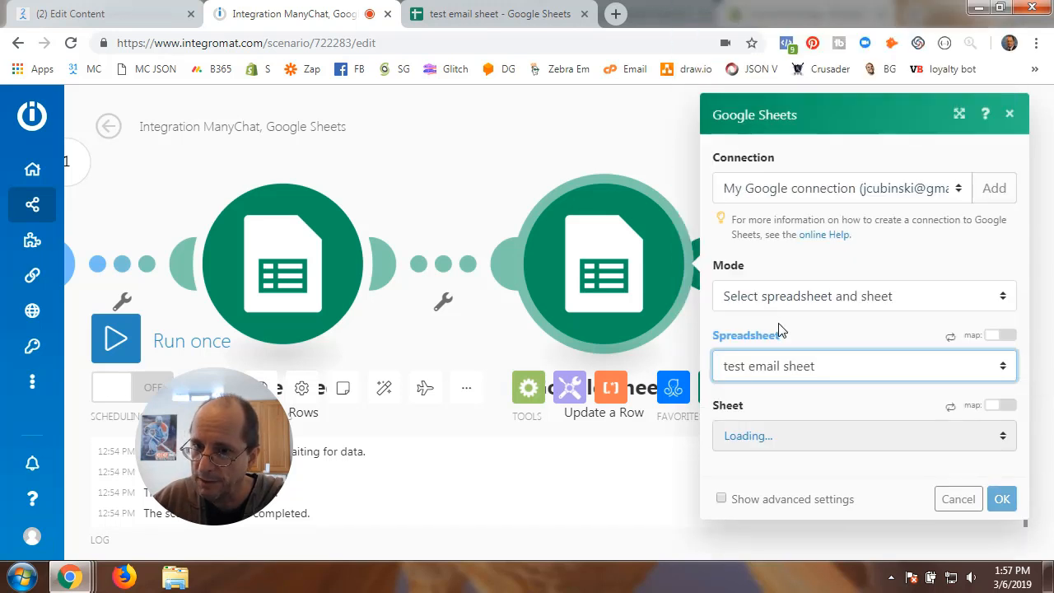
{"action": "left_click", "coordinate": [789, 438]}
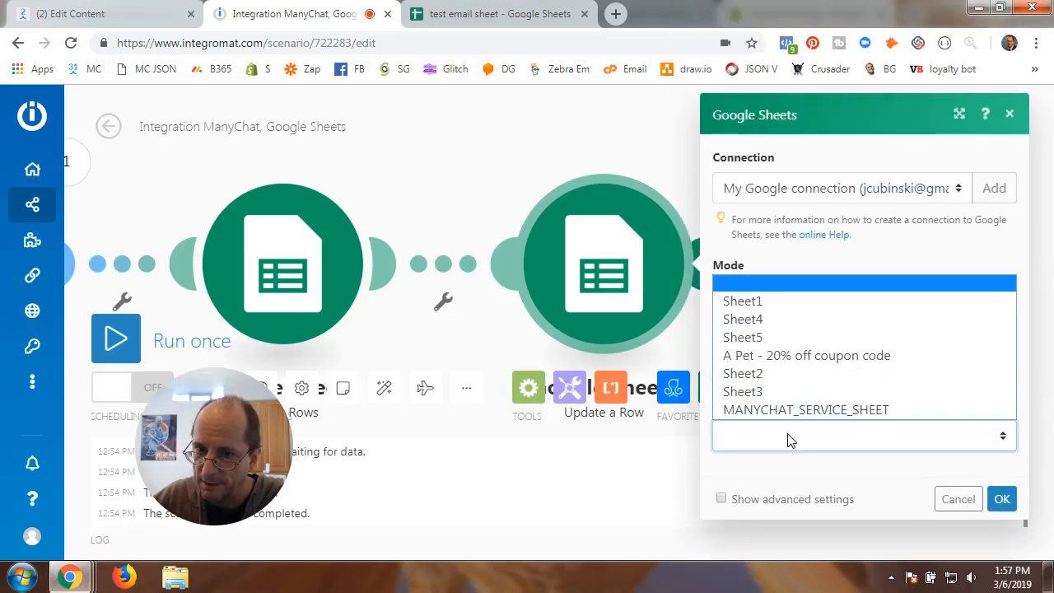
{"action": "left_click", "coordinate": [762, 391]}
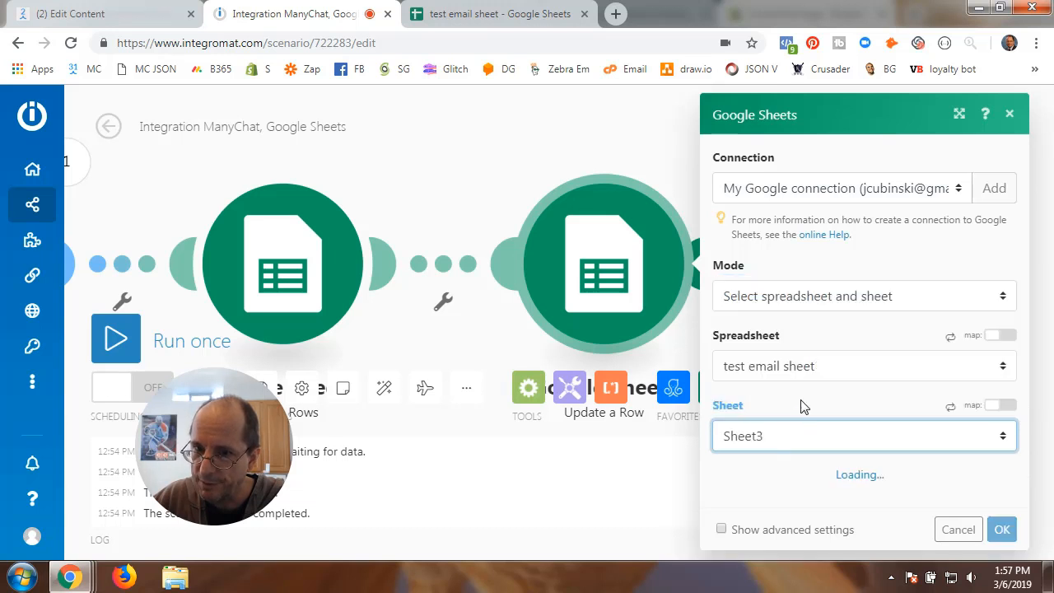
Map the Update a Row module's Row number to the Row number output of Search Rows
{"action": "scroll", "coordinate": [810, 400], "scroll_direction": "down", "scroll_amount": 3}
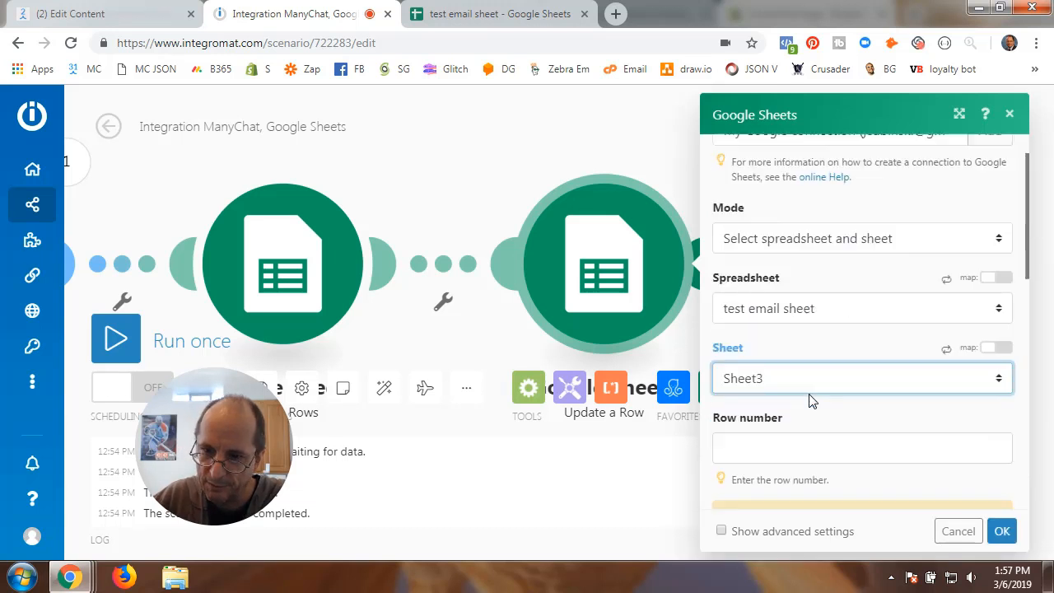
{"action": "left_click", "coordinate": [768, 237]}
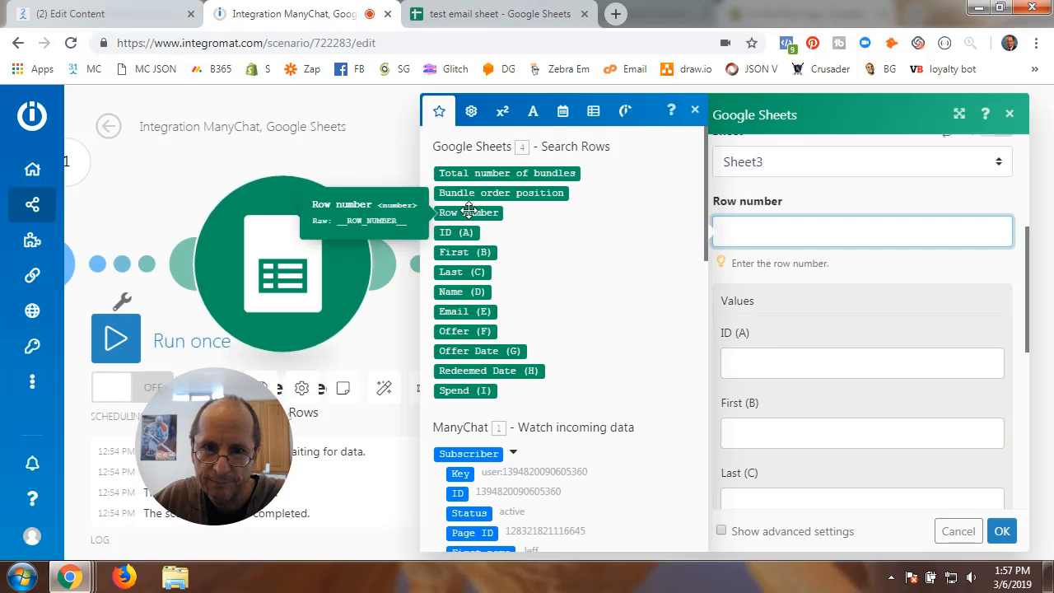
{"action": "left_click", "coordinate": [468, 212]}
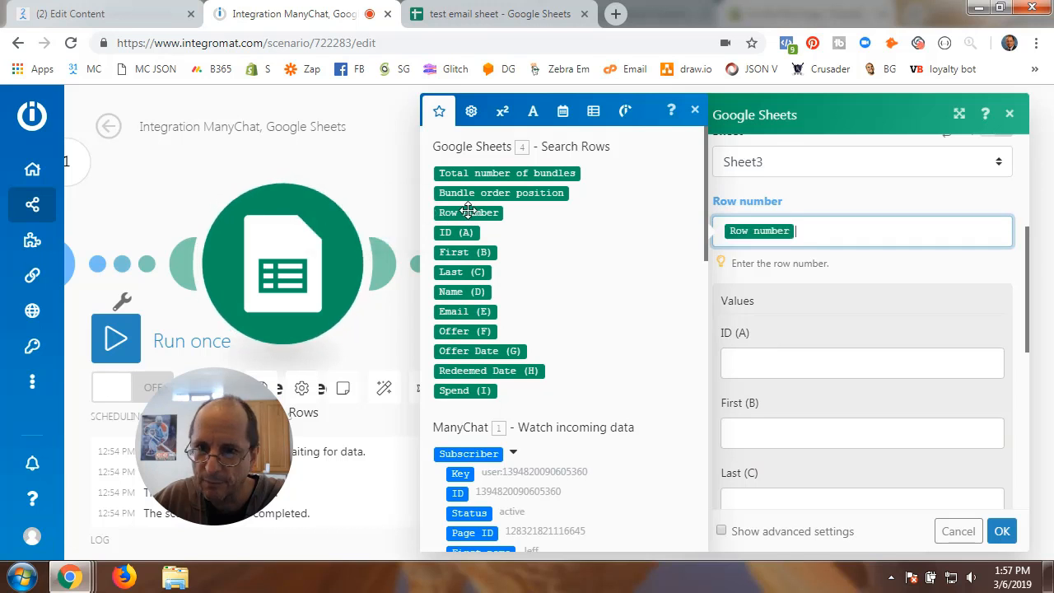
{"action": "left_click", "coordinate": [866, 270]}
Map the Email (E) value to the ManyChat Subscriber custom field RE Email and save the Update a Row module
{"action": "scroll", "coordinate": [803, 354], "scroll_direction": "down", "scroll_amount": 2}
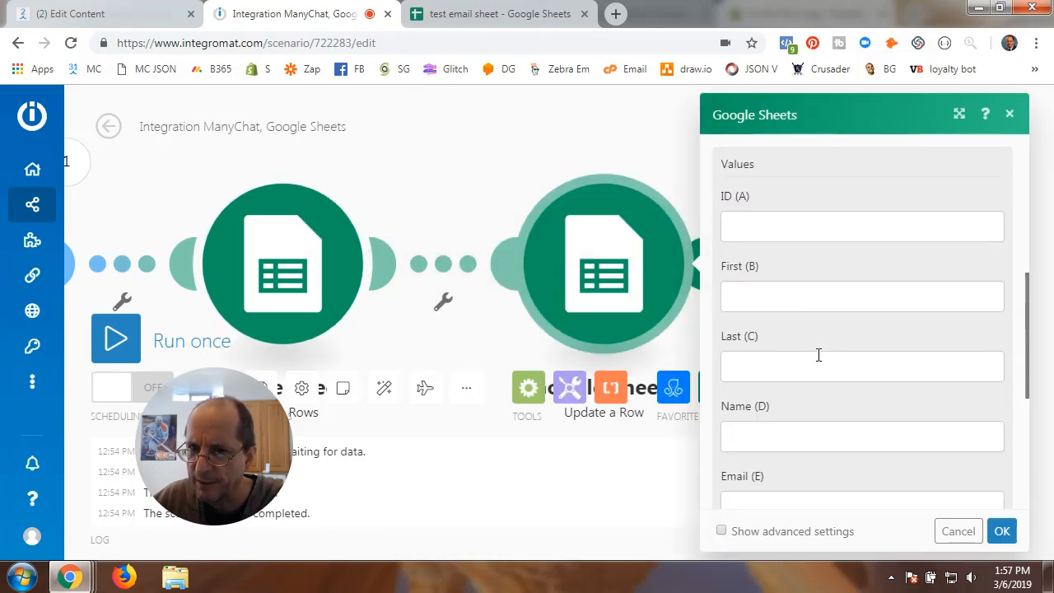
{"action": "scroll", "coordinate": [781, 417], "scroll_direction": "down", "scroll_amount": 2}
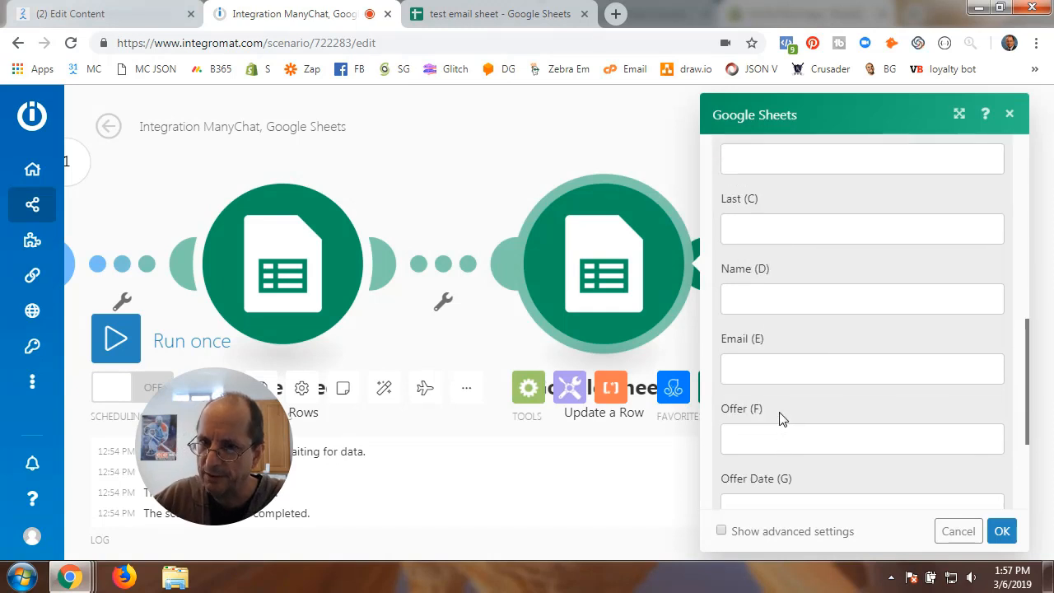
{"action": "left_click", "coordinate": [774, 368]}
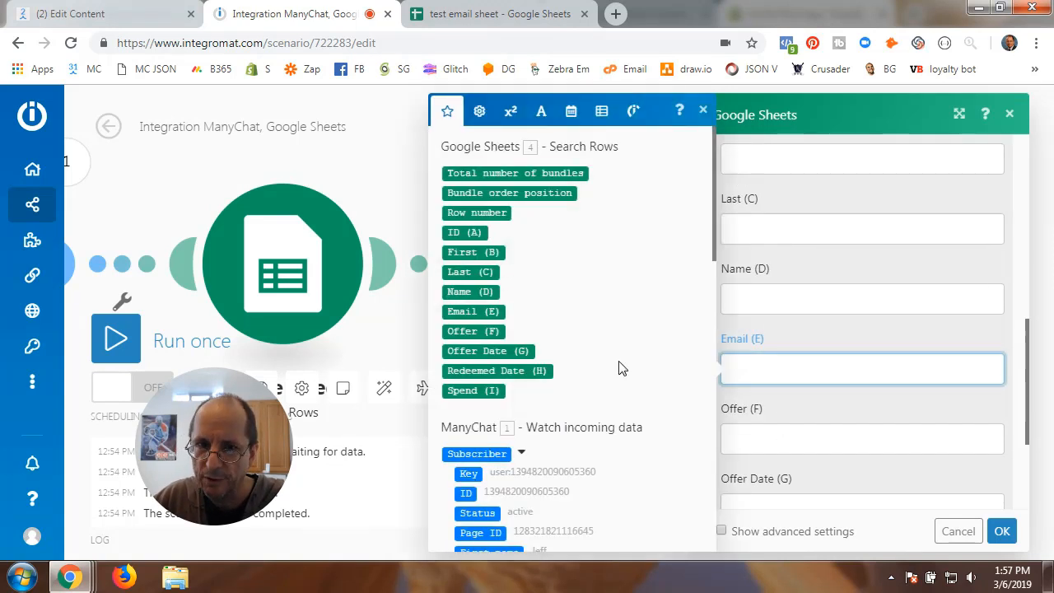
{"action": "scroll", "coordinate": [621, 368], "scroll_direction": "down", "scroll_amount": 6}
{"action": "scroll", "coordinate": [562, 375], "scroll_direction": "down", "scroll_amount": 1}
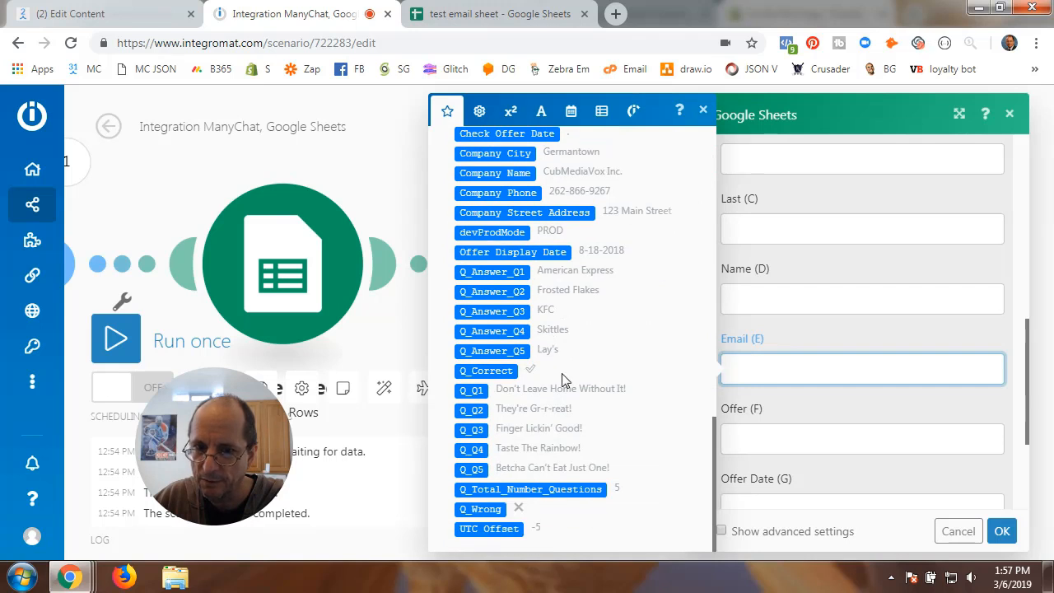
{"action": "scroll", "coordinate": [562, 374], "scroll_direction": "up", "scroll_amount": 6}
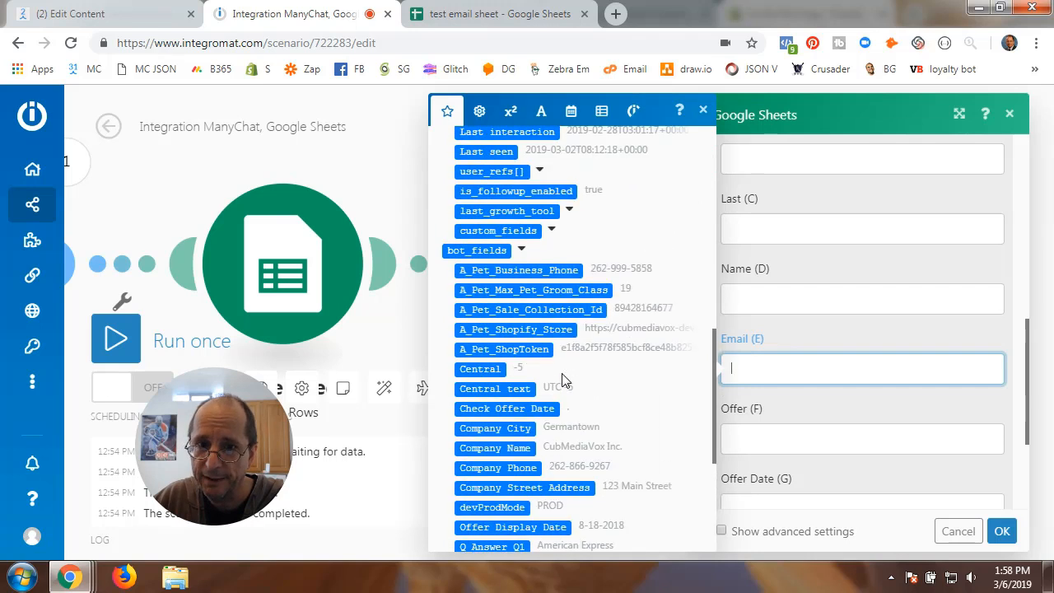
{"action": "left_click", "coordinate": [551, 231]}
{"action": "scroll", "coordinate": [570, 363], "scroll_direction": "down", "scroll_amount": 5}
{"action": "scroll", "coordinate": [570, 362], "scroll_direction": "down", "scroll_amount": 5}
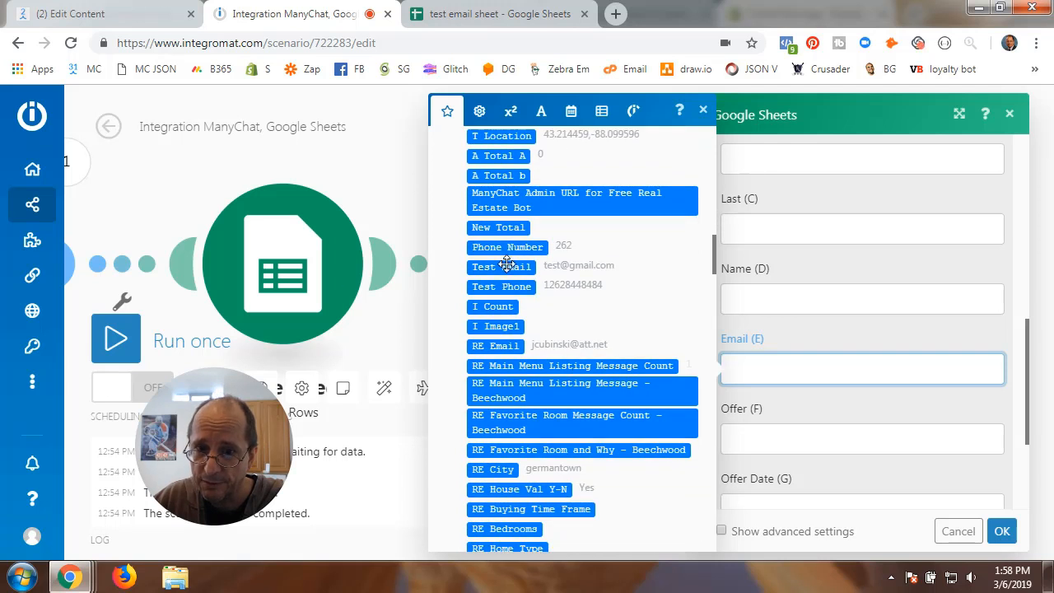
{"action": "left_click", "coordinate": [497, 346]}
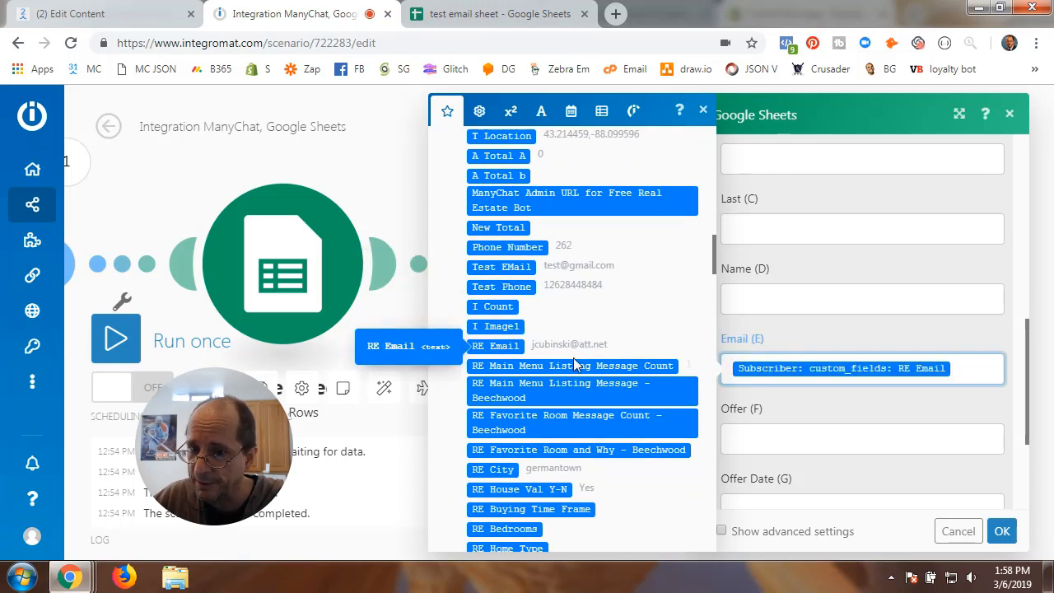
{"action": "left_click", "coordinate": [822, 325]}
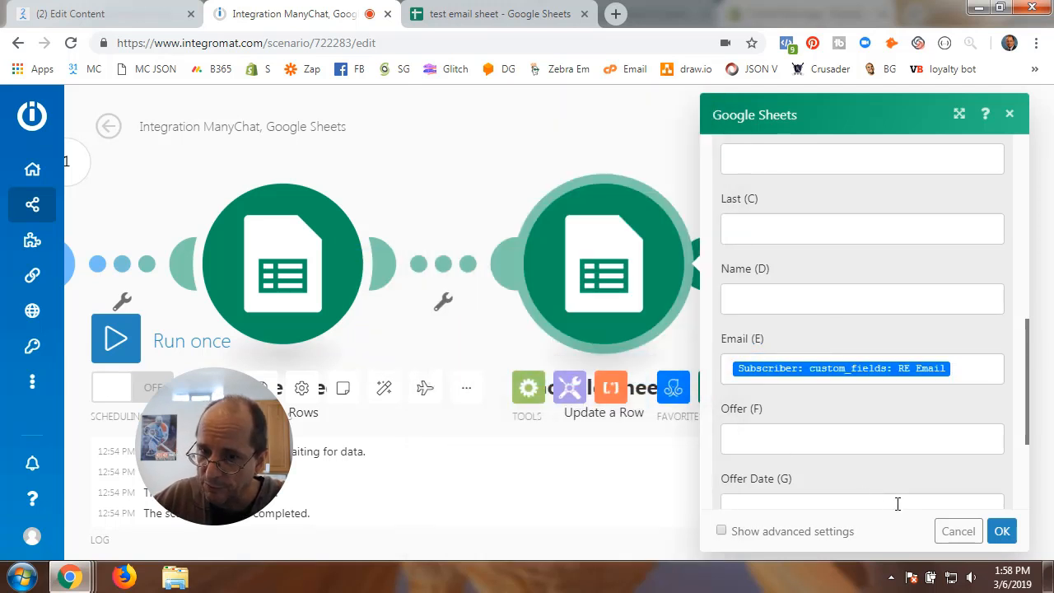
{"action": "left_click", "coordinate": [1001, 531]}
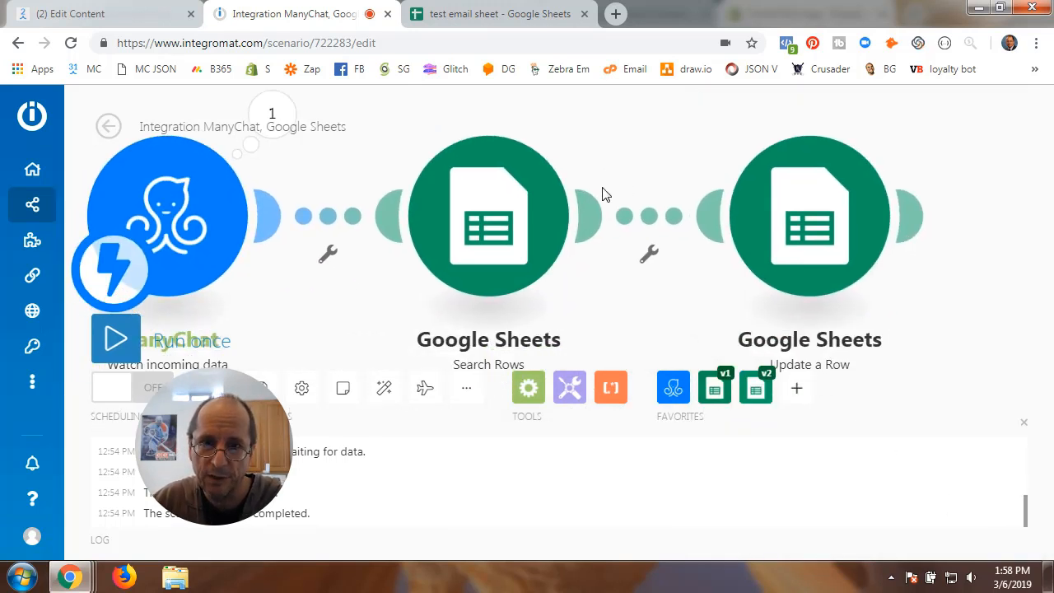
Test the scenario with a single run triggered by previewing the ManyChat flow, and check the Email column in Sheet3 of Google Sheets
{"action": "left_click", "coordinate": [125, 333]}
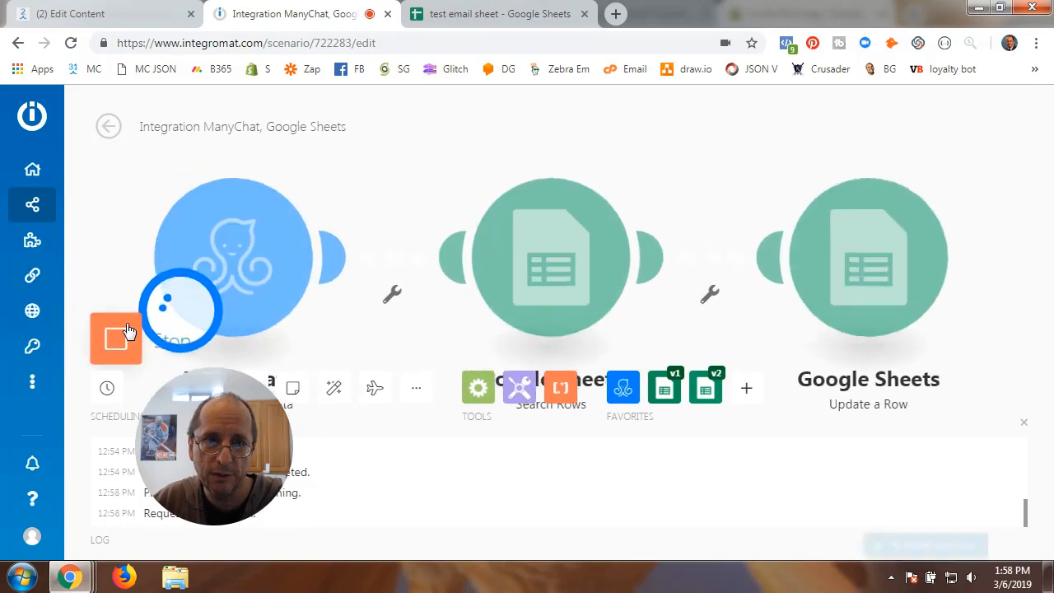
{"action": "left_click", "coordinate": [139, 16]}
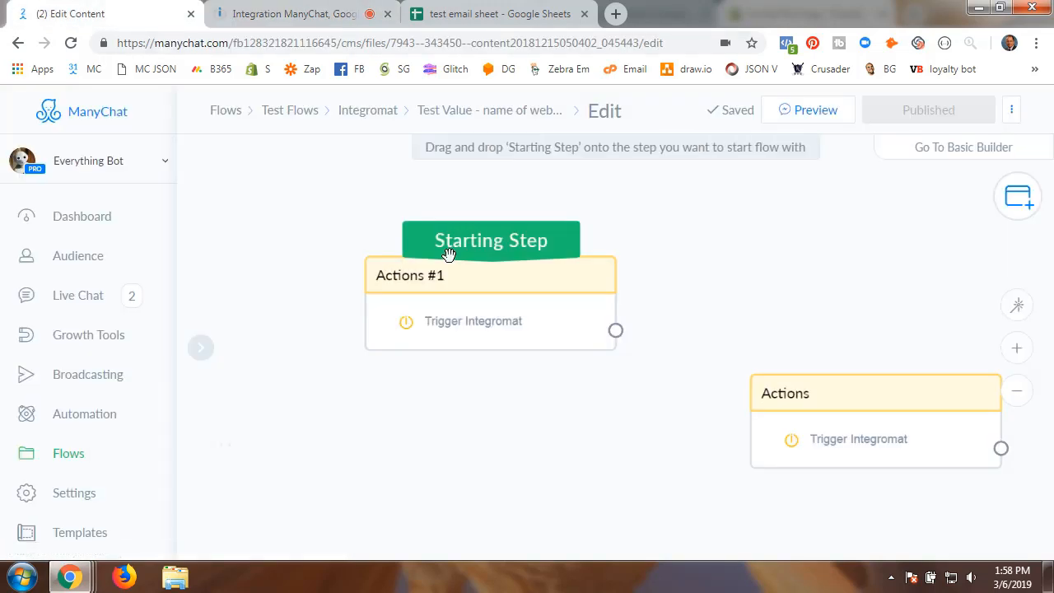
{"action": "left_click", "coordinate": [816, 112]}
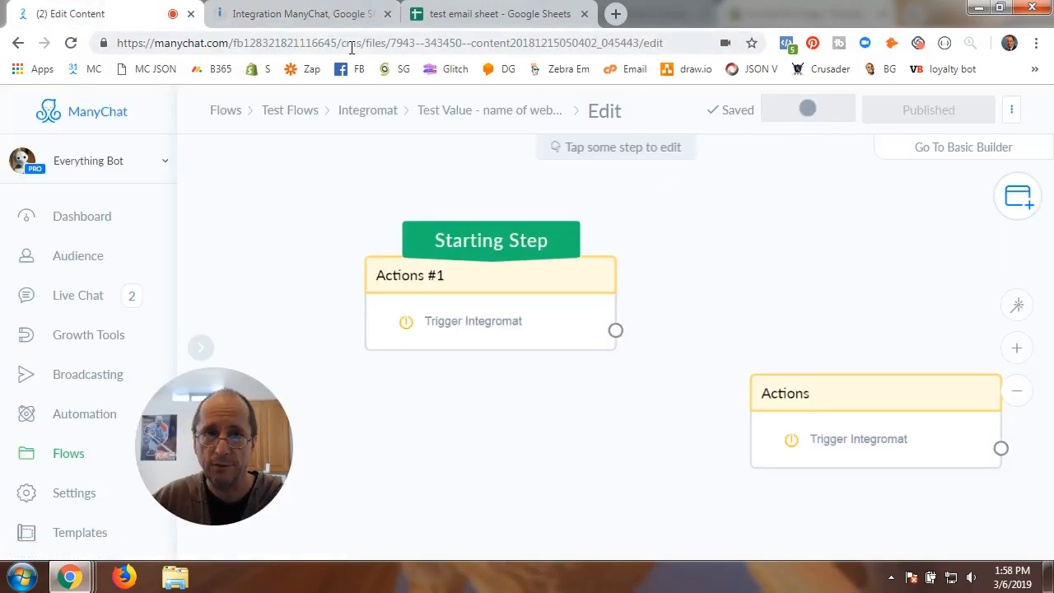
{"action": "left_click", "coordinate": [318, 15]}
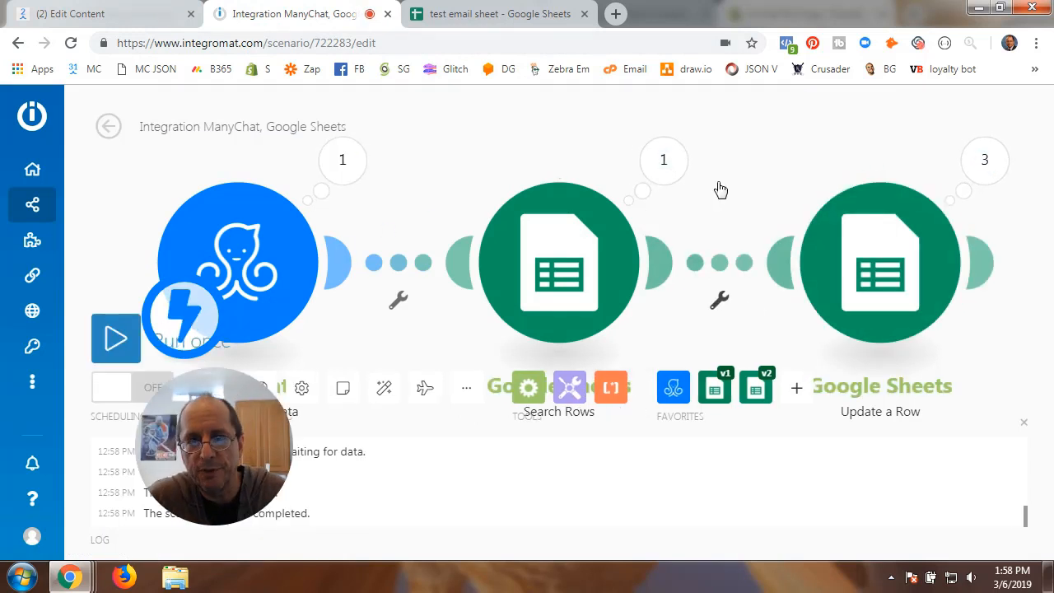
{"action": "left_click", "coordinate": [516, 15]}
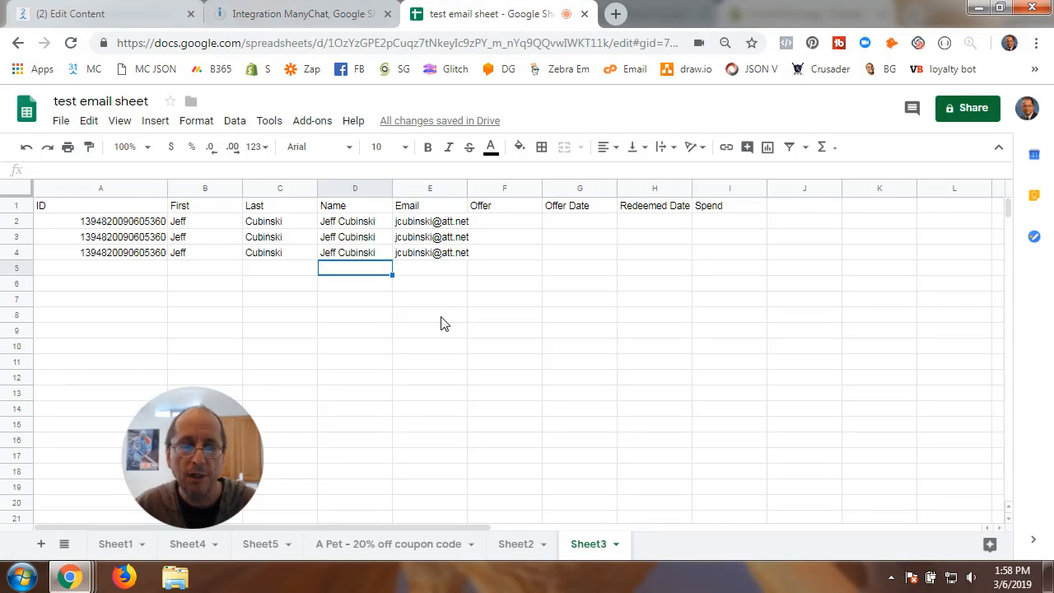
Return to Integromat, save the scenario, and activate its scheduling with runs set to Immediately
{"action": "left_click", "coordinate": [317, 15]}
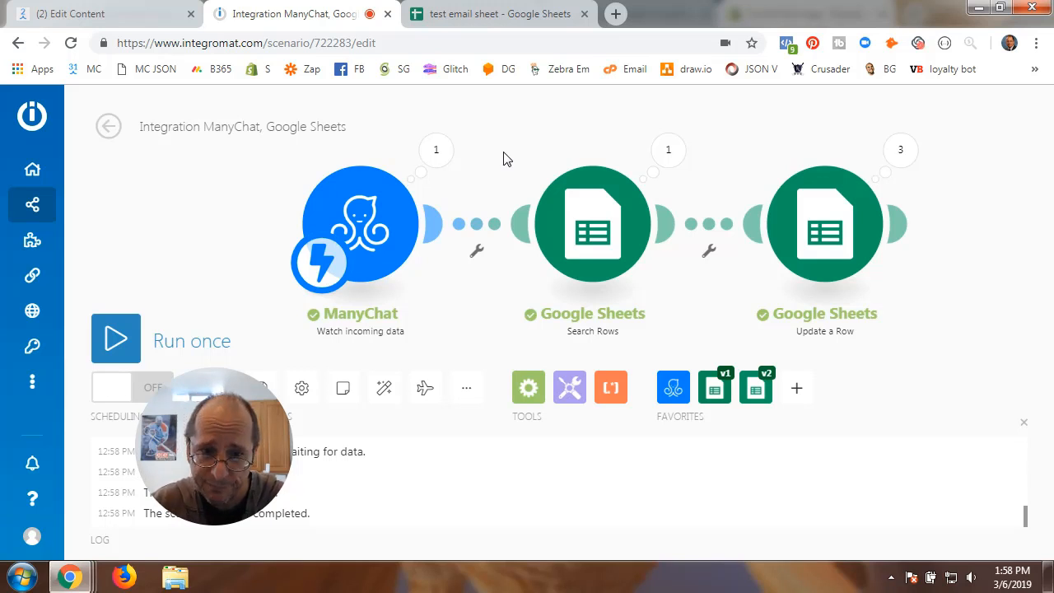
{"action": "left_click_drag", "start_coordinate": [231, 433], "coordinate": [948, 459]}
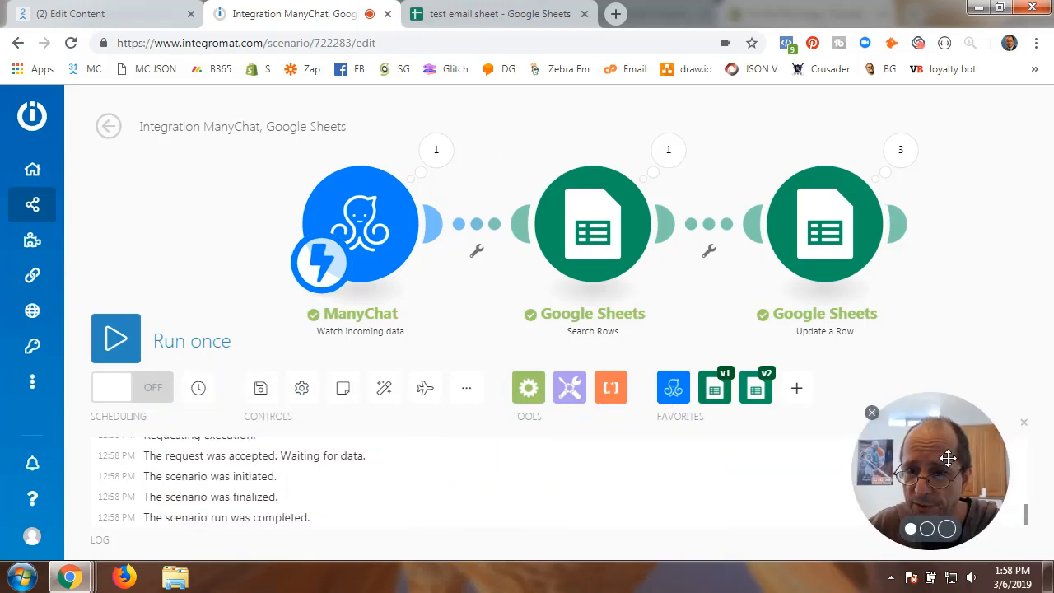
{"action": "left_click", "coordinate": [260, 388]}
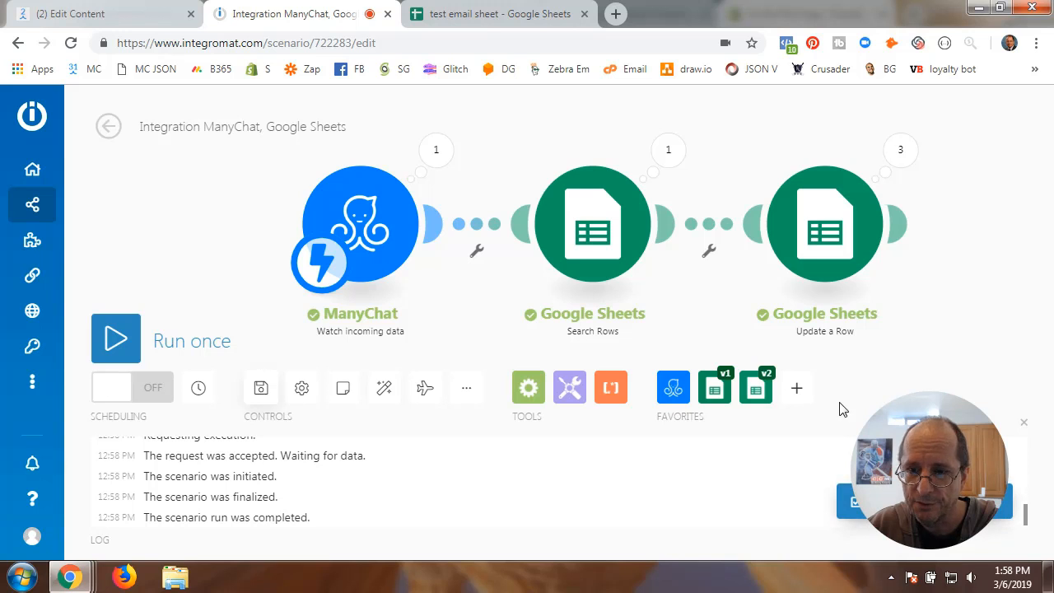
{"action": "scroll", "coordinate": [617, 435], "scroll_direction": "up", "scroll_amount": 1}
{"action": "left_click_drag", "start_coordinate": [619, 435], "coordinate": [914, 418]}
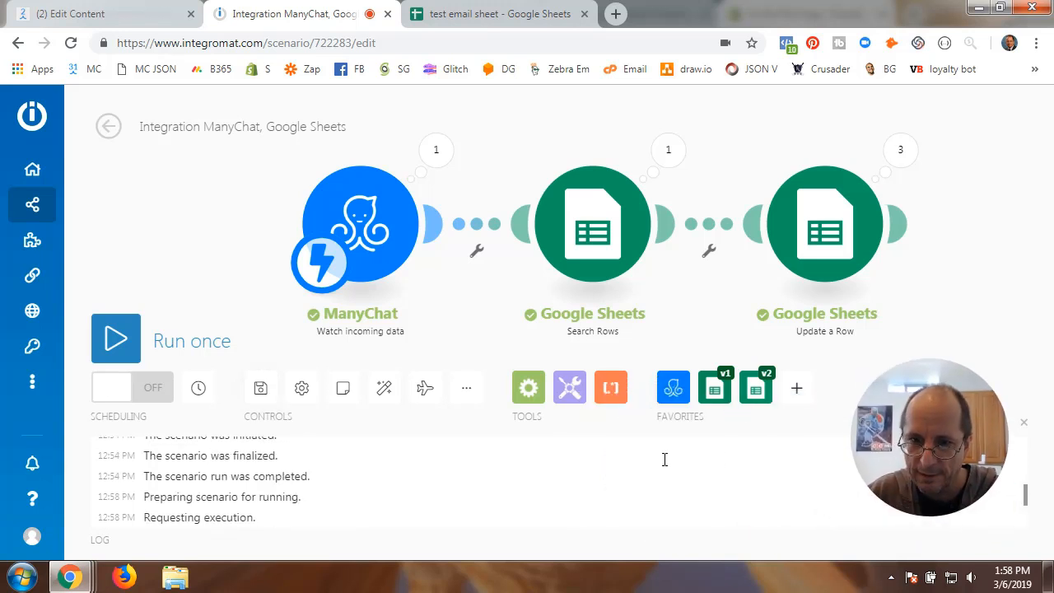
{"action": "left_click", "coordinate": [152, 391]}
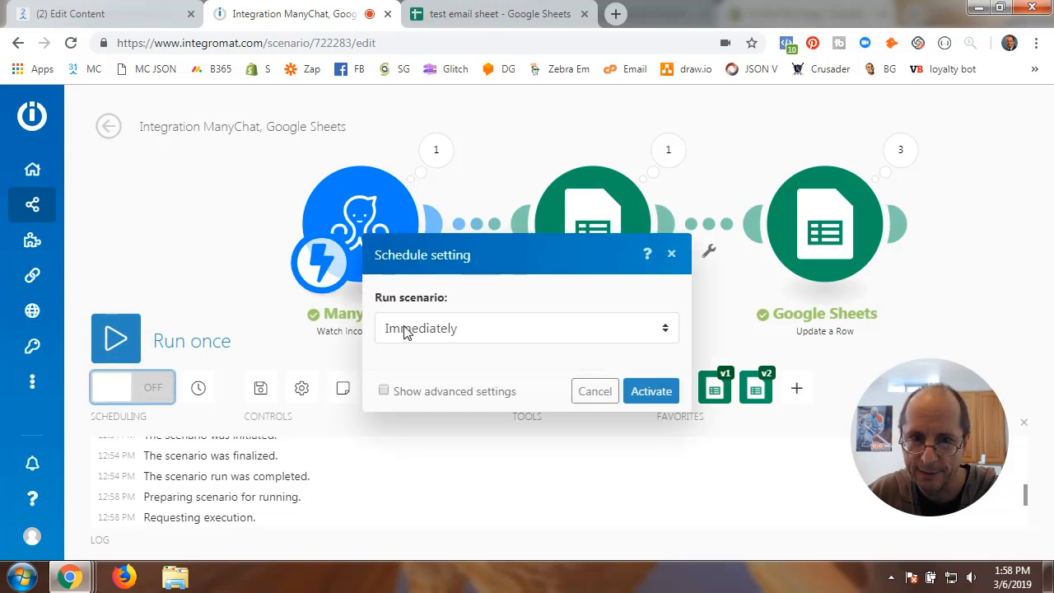
{"action": "left_click", "coordinate": [650, 391]}
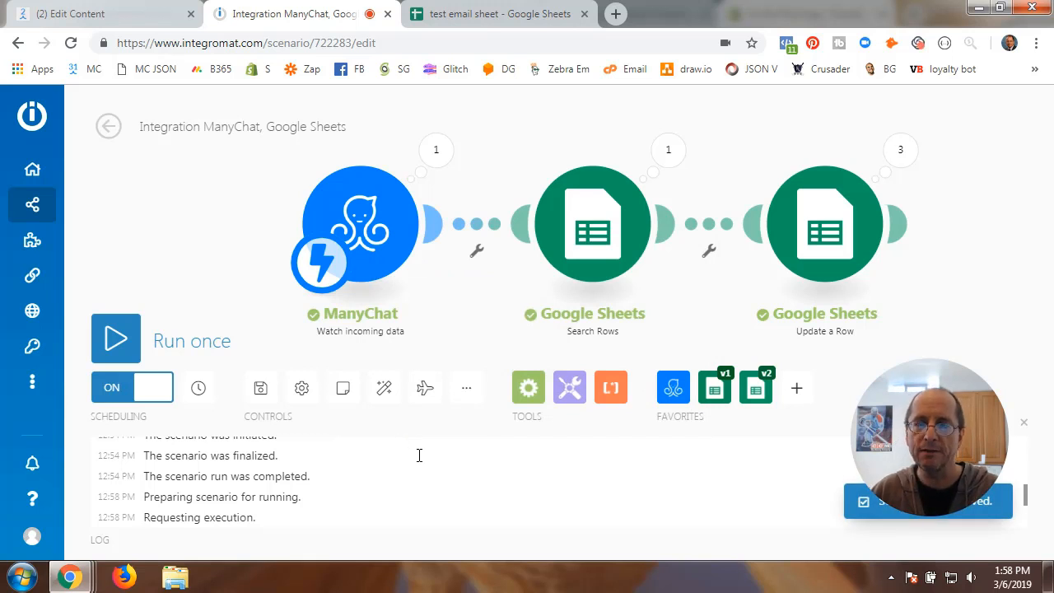
Switch to Google Sheets and clear the Email cells E2, E3 and E4 in Sheet3
{"action": "left_click", "coordinate": [490, 16]}
{"action": "double_click", "coordinate": [428, 220]}
{"action": "key", "text": "BackSpace"}
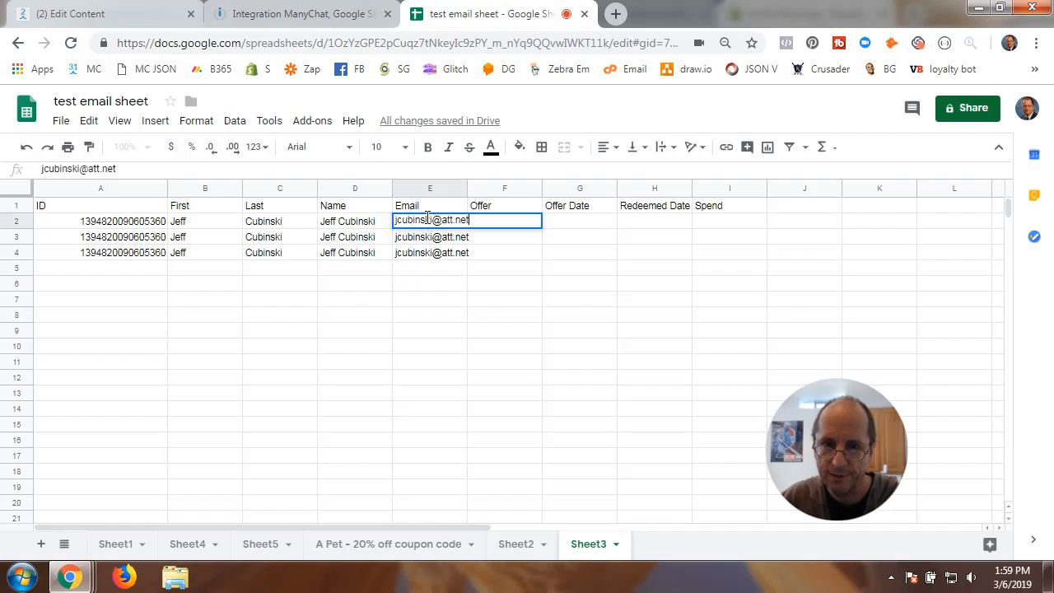
{"action": "key", "text": "BackSpace"}
{"action": "key", "text": "BackSpace"}
{"action": "key", "text": "BackSpace"}
{"action": "key", "text": "BackSpace"}
{"action": "key", "text": "BackSpace"}
{"action": "key", "text": "BackSpace"}
{"action": "key", "text": "BackSpace"}
{"action": "key", "text": "BackSpace"}
{"action": "key", "text": "BackSpace"}
{"action": "key", "text": "BackSpace"}
{"action": "key", "text": "BackSpace"}
{"action": "key", "text": "BackSpace"}
{"action": "key", "text": "BackSpace"}
{"action": "key", "text": "BackSpace"}
{"action": "key", "text": "BackSpace"}
{"action": "key", "text": "BackSpace"}
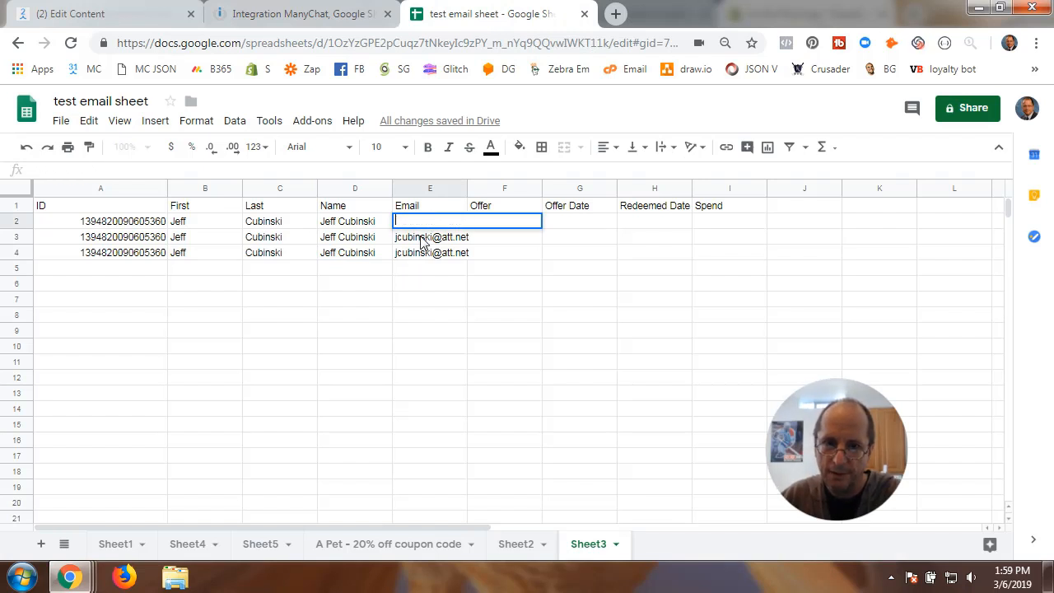
{"action": "left_click", "coordinate": [421, 237]}
{"action": "double_click", "coordinate": [421, 236]}
{"action": "key", "text": "BackSpace"}
{"action": "key", "text": "BackSpace"}
{"action": "key", "text": "BackSpace"}
{"action": "key", "text": "BackSpace"}
{"action": "key", "text": "BackSpace"}
{"action": "key", "text": "BackSpace"}
{"action": "key", "text": "BackSpace"}
{"action": "key", "text": "BackSpace"}
{"action": "key", "text": "BackSpace"}
{"action": "key", "text": "BackSpace"}
{"action": "key", "text": "BackSpace"}
{"action": "key", "text": "BackSpace"}
{"action": "key", "text": "BackSpace"}
{"action": "key", "text": "BackSpace"}
{"action": "key", "text": "BackSpace"}
{"action": "key", "text": "BackSpace"}
{"action": "key", "text": "BackSpace"}
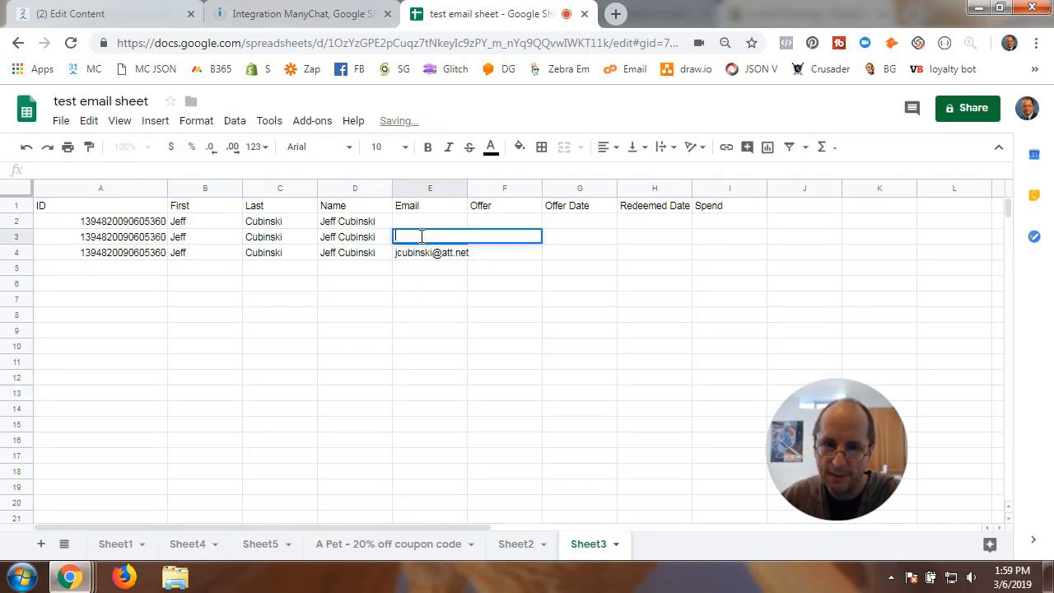
{"action": "double_click", "coordinate": [422, 253]}
{"action": "key", "text": "BackSpace"}
{"action": "key", "text": "BackSpace"}
{"action": "key", "text": "BackSpace"}
{"action": "key", "text": "BackSpace"}
{"action": "key", "text": "BackSpace"}
{"action": "key", "text": "BackSpace"}
{"action": "key", "text": "BackSpace"}
{"action": "key", "text": "BackSpace"}
{"action": "key", "text": "BackSpace"}
{"action": "key", "text": "BackSpace"}
{"action": "key", "text": "BackSpace"}
{"action": "key", "text": "BackSpace"}
{"action": "key", "text": "BackSpace"}
{"action": "key", "text": "BackSpace"}
{"action": "key", "text": "BackSpace"}
{"action": "key", "text": "BackSpace"}
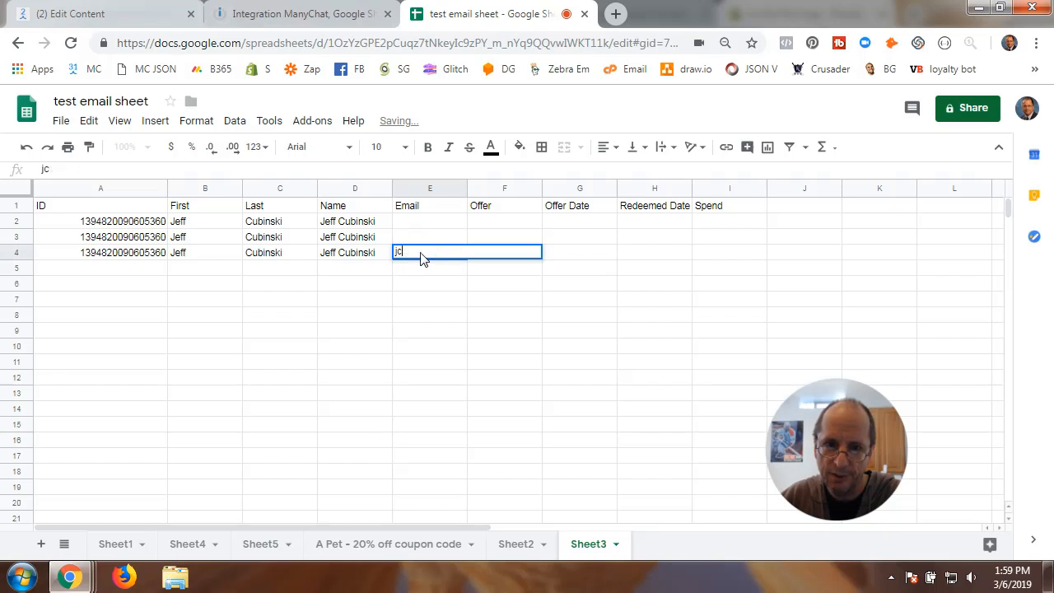
{"action": "left_click", "coordinate": [388, 271]}
Test the active scenario by previewing the ManyChat flow, and check the Email column in Sheet3 of Google Sheets
{"action": "left_click", "coordinate": [290, 14]}
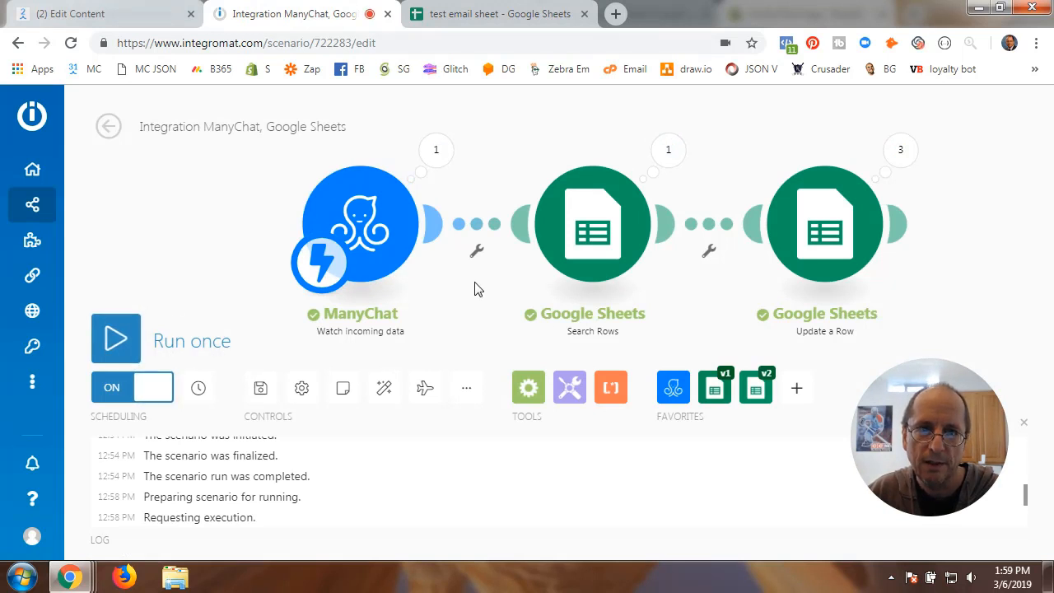
{"action": "left_click", "coordinate": [115, 15]}
{"action": "left_click", "coordinate": [813, 118]}
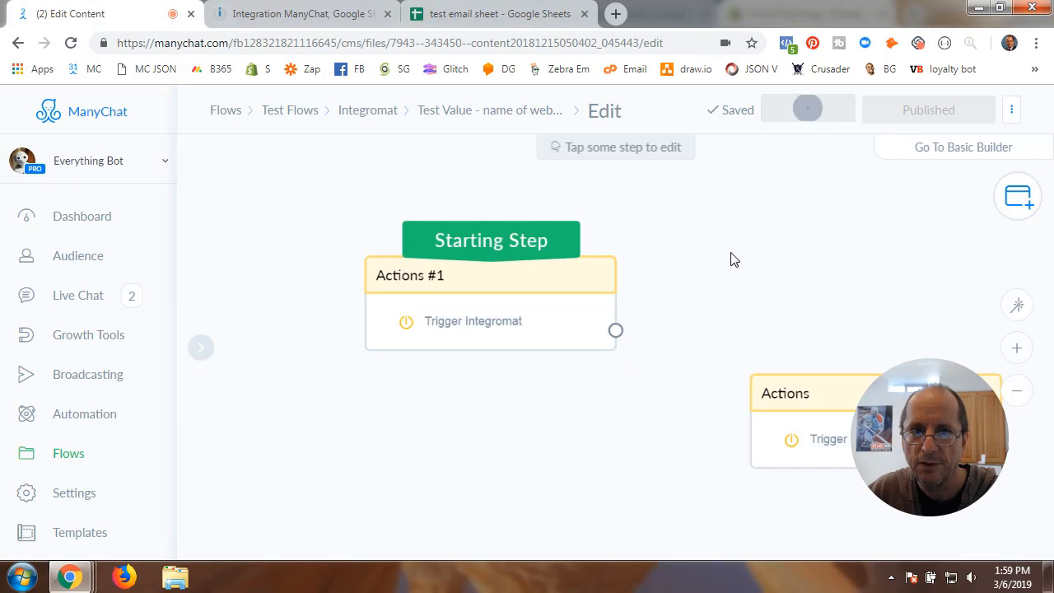
{"action": "left_click", "coordinate": [319, 19]}
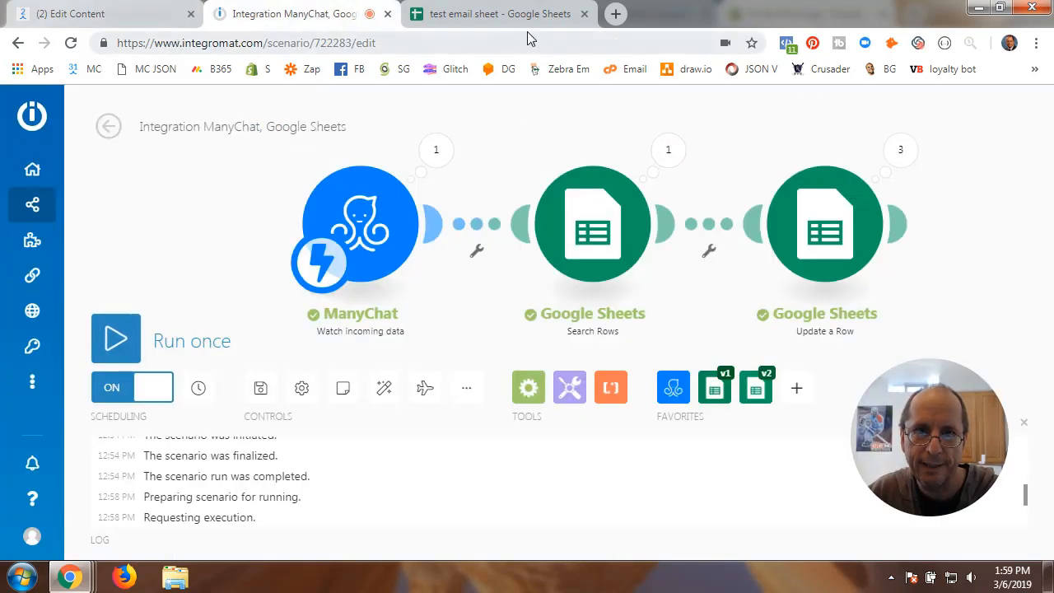
{"action": "left_click", "coordinate": [502, 14]}
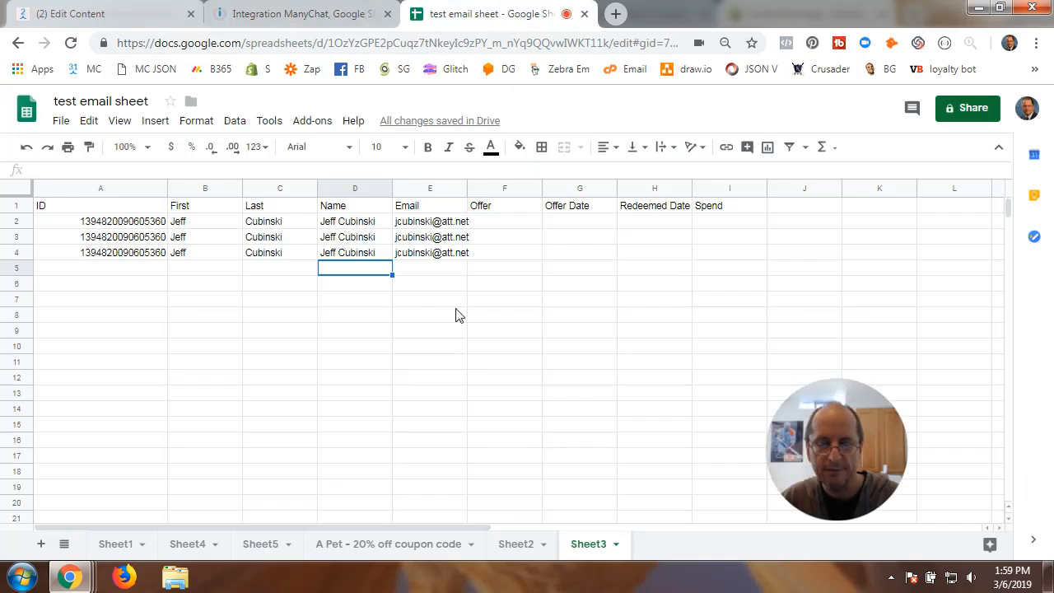
Return to Integromat and rename the scenario as ManyChat to GS version 2
{"action": "left_click", "coordinate": [293, 14]}
{"action": "left_click", "coordinate": [200, 130]}
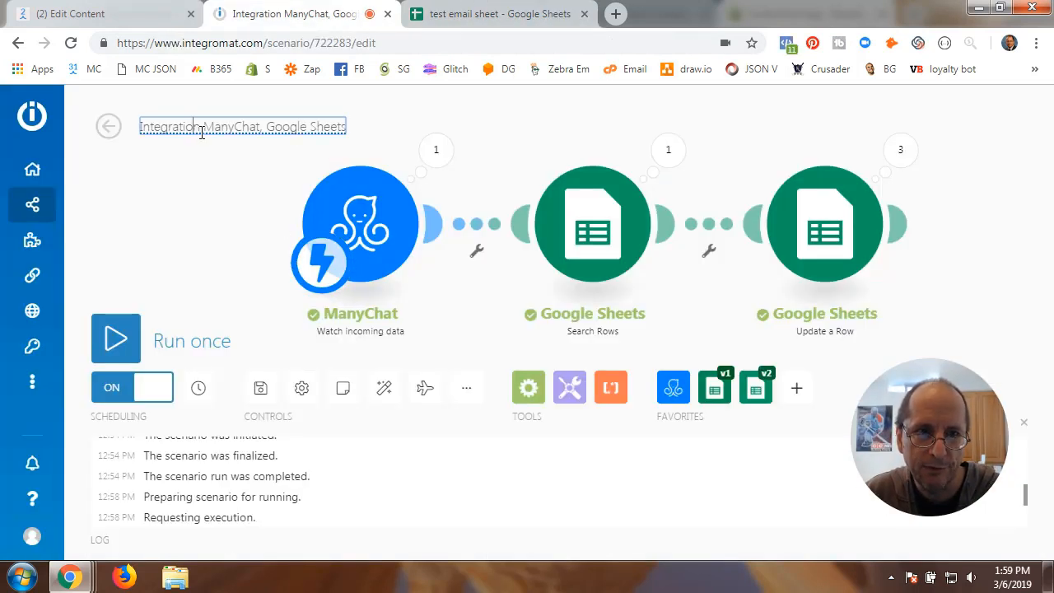
{"action": "left_click_drag", "start_coordinate": [141, 123], "coordinate": [345, 127]}
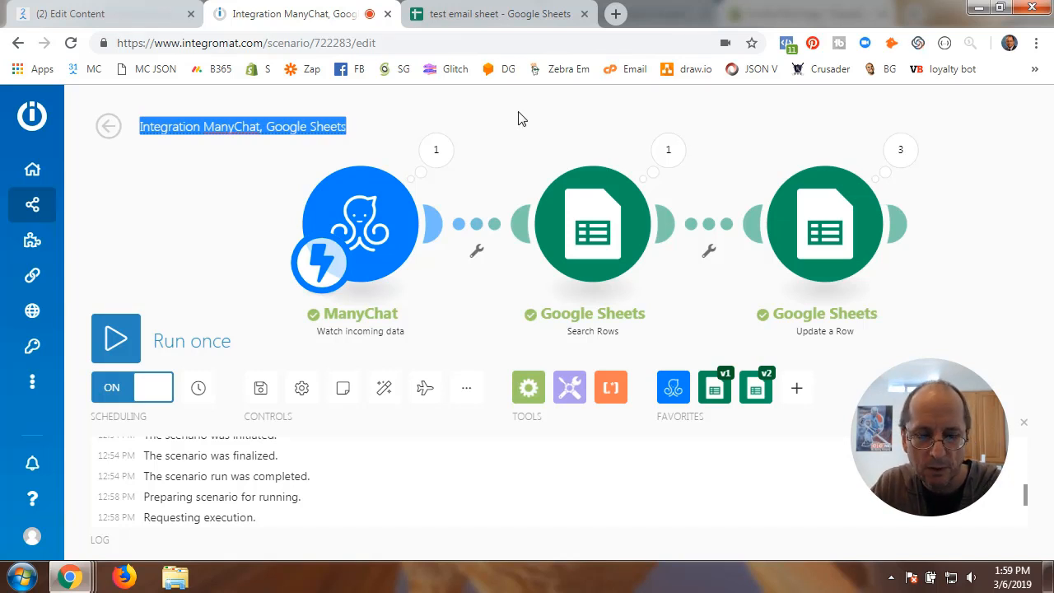
{"action": "type", "text": "Mn"}
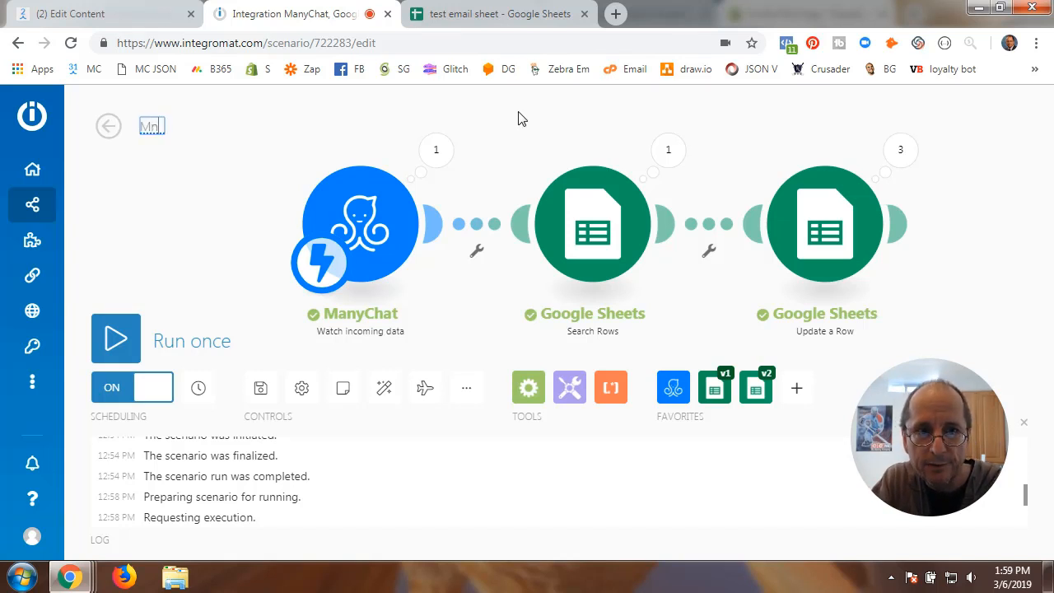
{"action": "key", "text": "BackSpace"}
{"action": "key", "text": "BackSpace"}
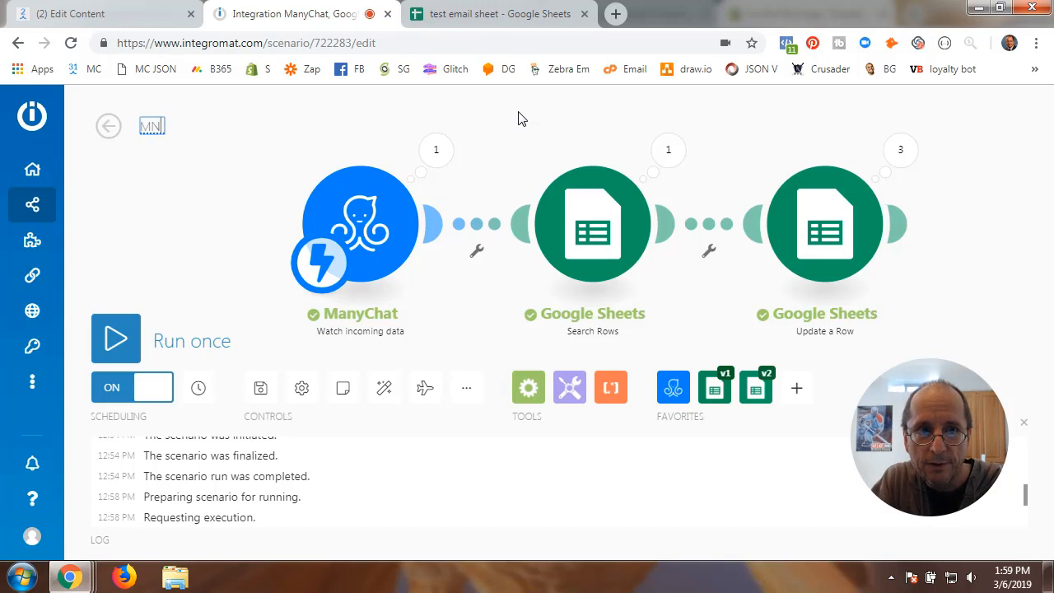
{"action": "type", "text": "cHAT"}
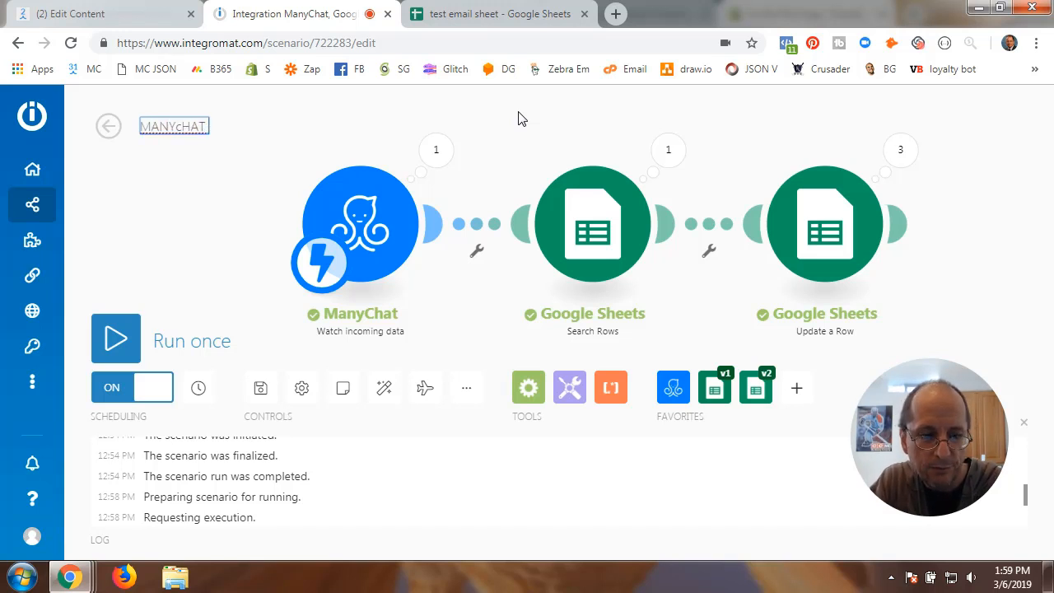
{"action": "key", "text": "BackSpace"}
{"action": "key", "text": "BackSpace"}
{"action": "key", "text": "BackSpace"}
{"action": "key", "text": "BackSpace"}
{"action": "key", "text": "BackSpace"}
{"action": "key", "text": "BackSpace"}
{"action": "key", "text": "BackSpace"}
{"action": "type", "text": "an"}
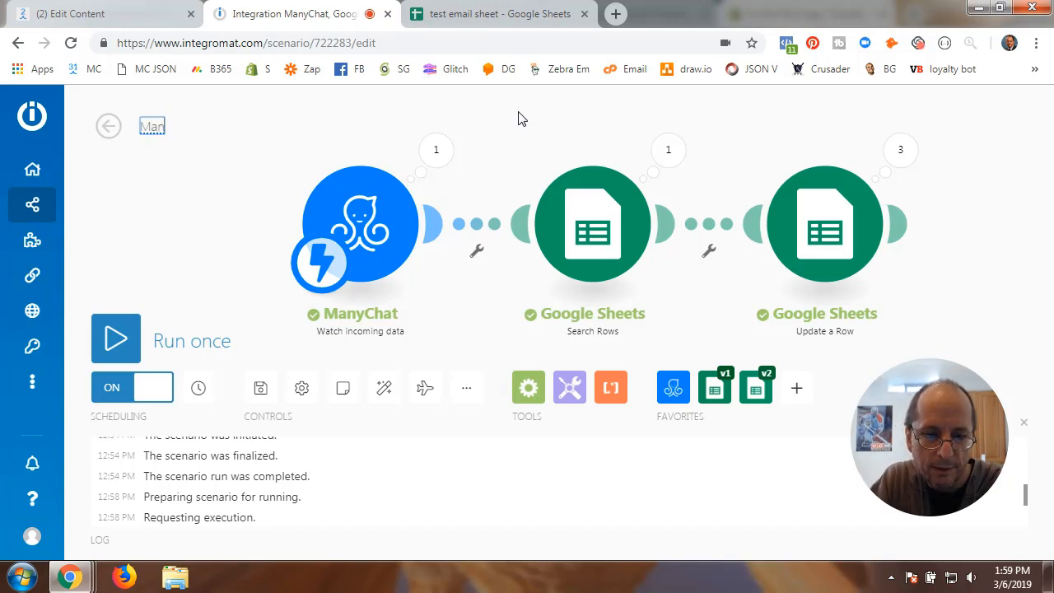
{"action": "type", "text": "yChat to"}
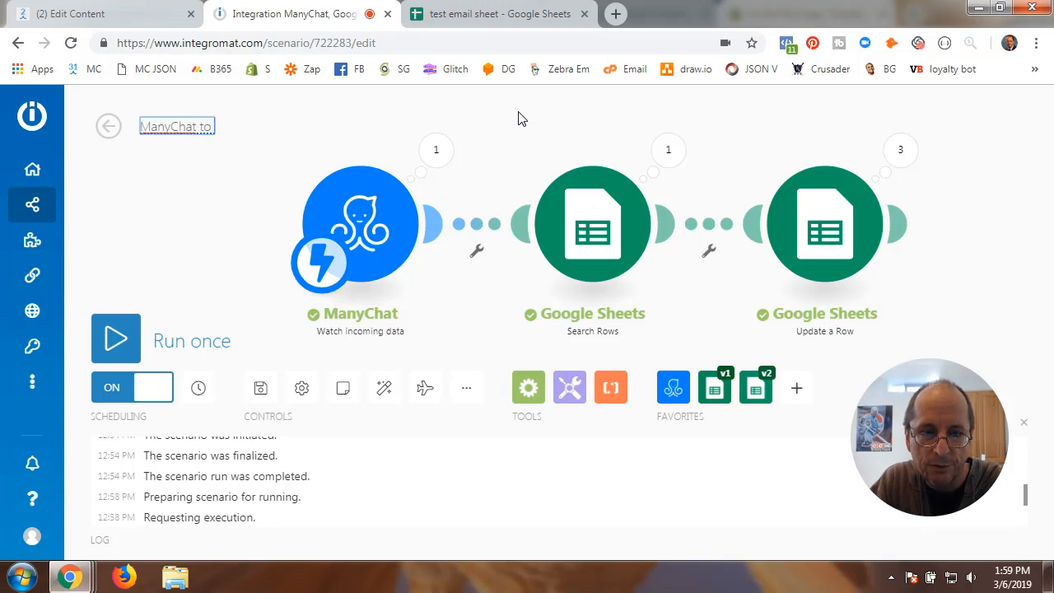
{"action": "type", "text": " GS"}
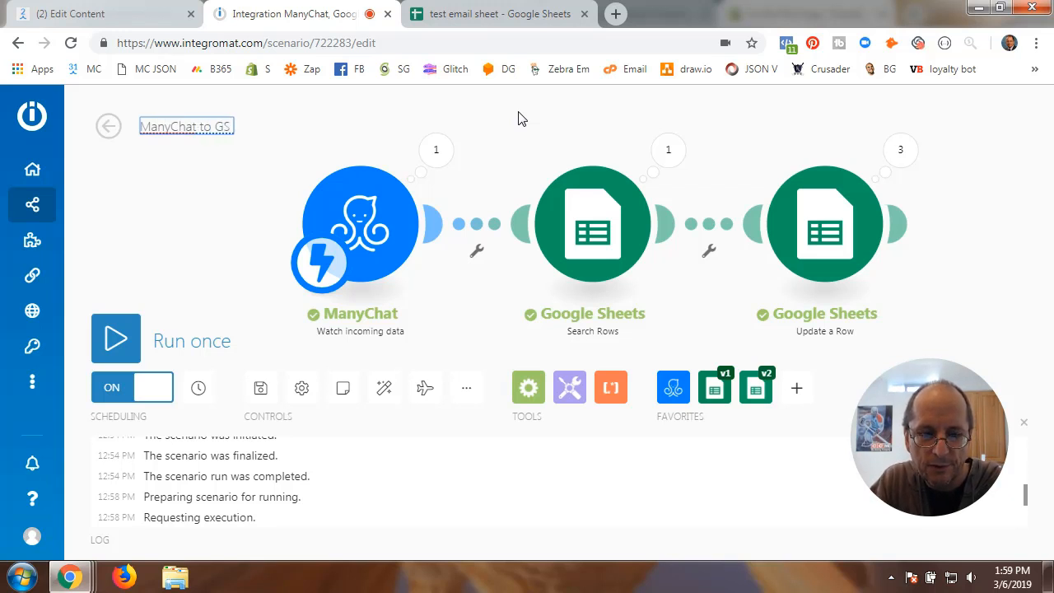
{"action": "type", "text": " version 2"}
{"action": "key", "text": "Return"}
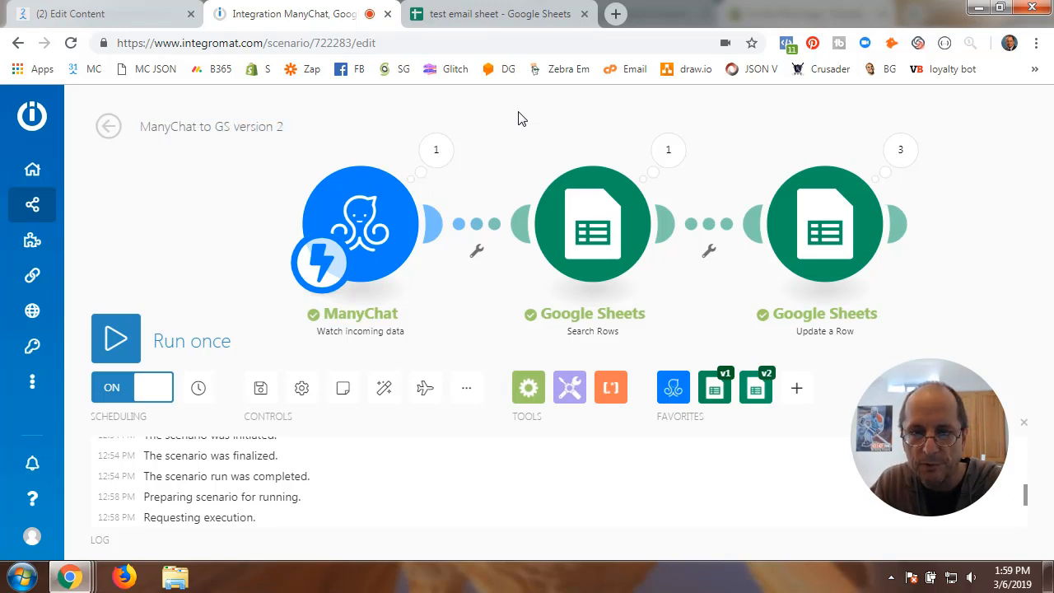